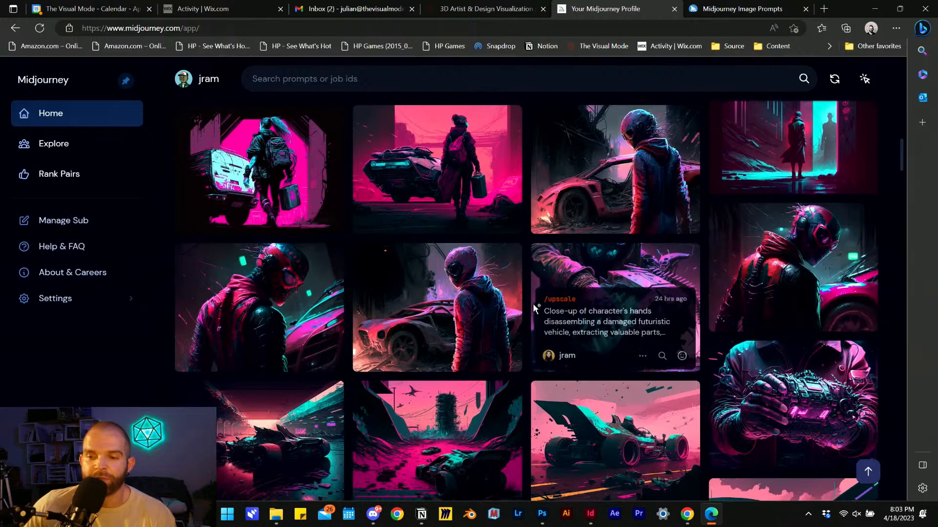
Browse the upscaled images on the Midjourney profile page to examine how consistent their colours and style are
{"action": "scroll", "coordinate": [388, 238], "scroll_direction": "down", "scroll_amount": 4}
{"action": "scroll", "coordinate": [388, 238], "scroll_direction": "down", "scroll_amount": 10}
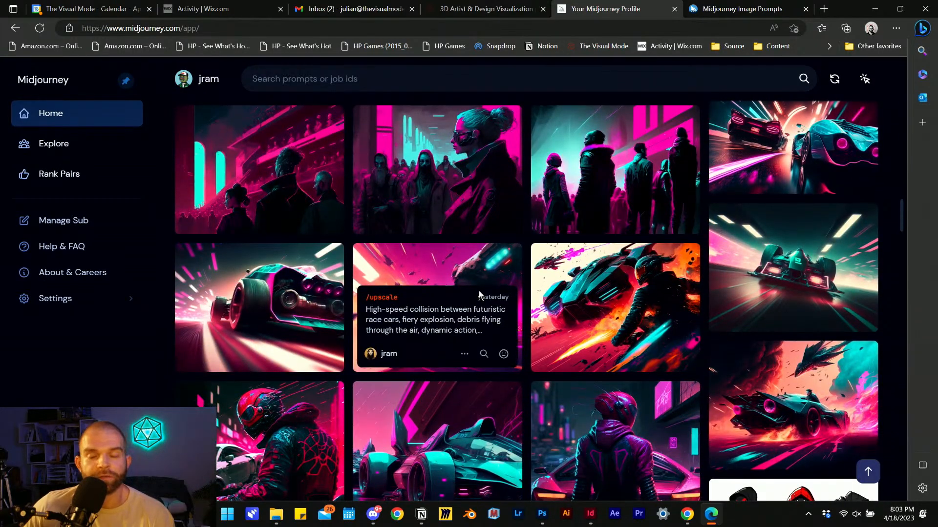
{"action": "scroll", "coordinate": [479, 294], "scroll_direction": "down", "scroll_amount": 8}
{"action": "scroll", "coordinate": [502, 292], "scroll_direction": "up", "scroll_amount": 9}
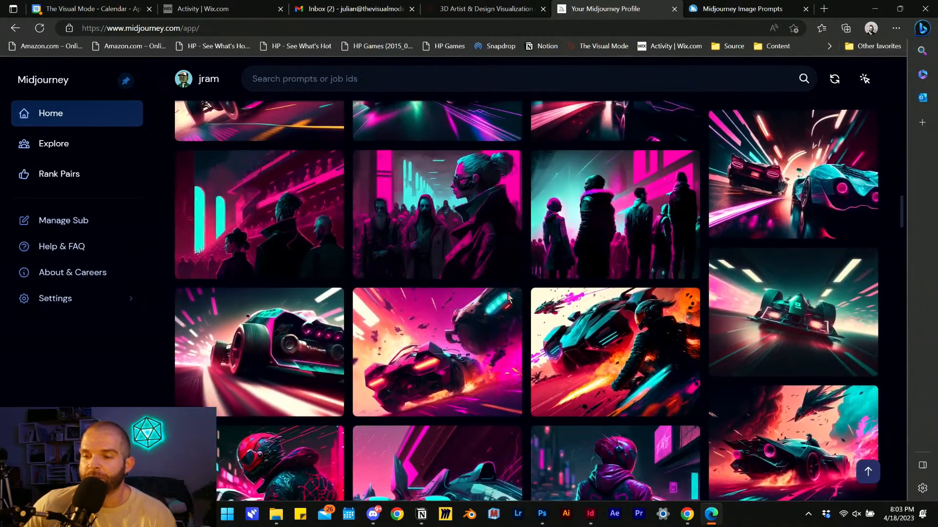
{"action": "scroll", "coordinate": [508, 297], "scroll_direction": "down", "scroll_amount": 15}
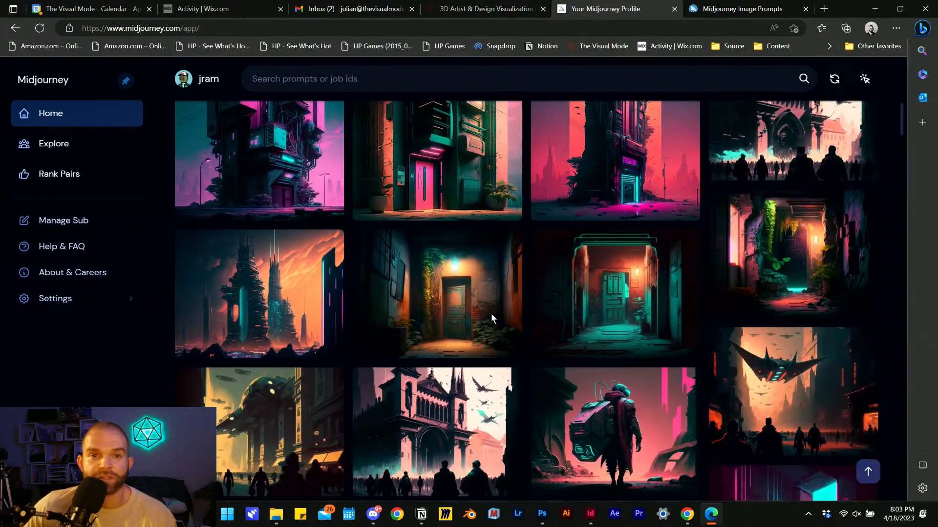
{"action": "scroll", "coordinate": [490, 314], "scroll_direction": "up", "scroll_amount": 20}
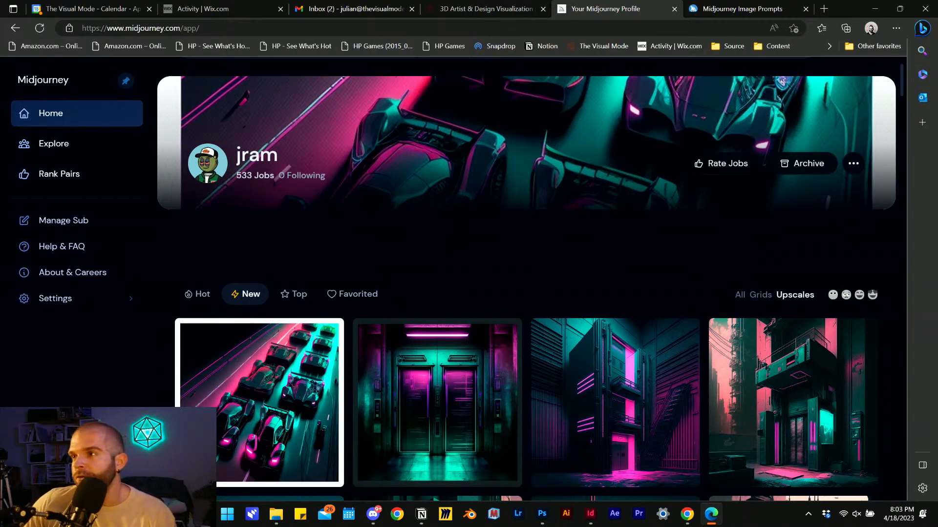
{"action": "scroll", "coordinate": [576, 229], "scroll_direction": "down", "scroll_amount": 5}
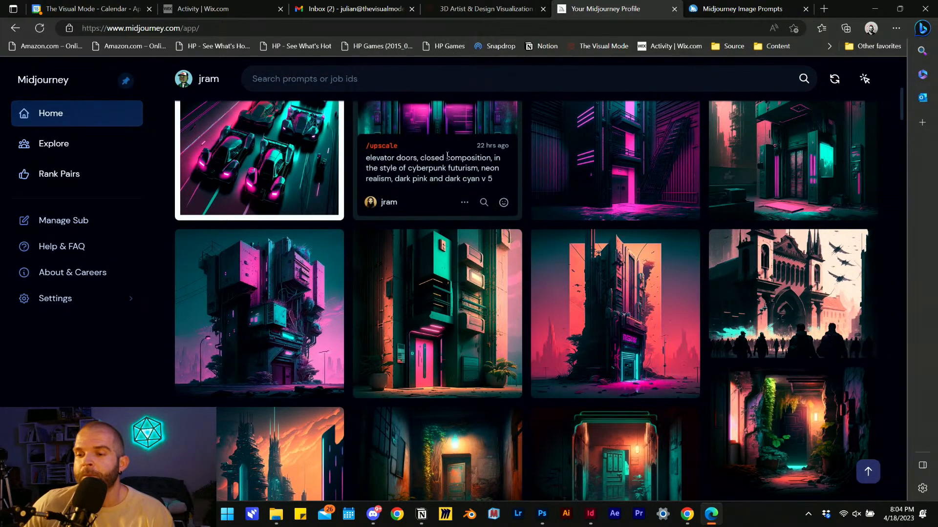
{"action": "scroll", "coordinate": [563, 274], "scroll_direction": "up", "scroll_amount": 2}
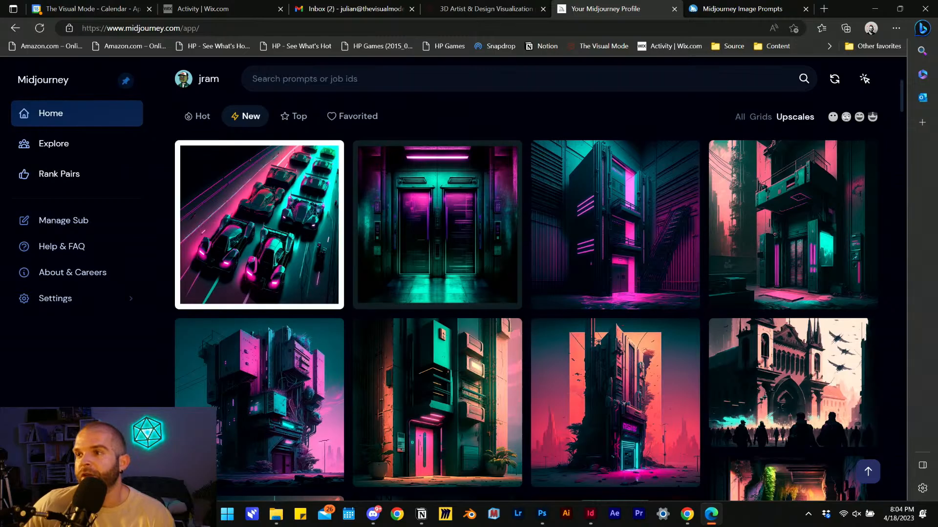
Arrange the Midjourney gallery and the ChatGPT browser window side by side, each filling half of the screen
{"action": "left_click_drag", "start_coordinate": [879, 1], "coordinate": [933, 142]}
{"action": "left_click", "coordinate": [100, 137]}
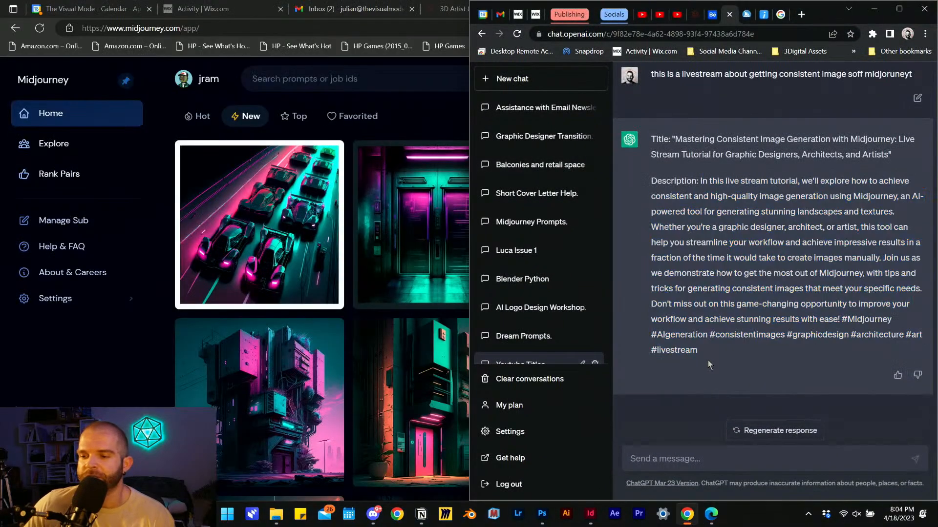
{"action": "left_click", "coordinate": [232, 90]}
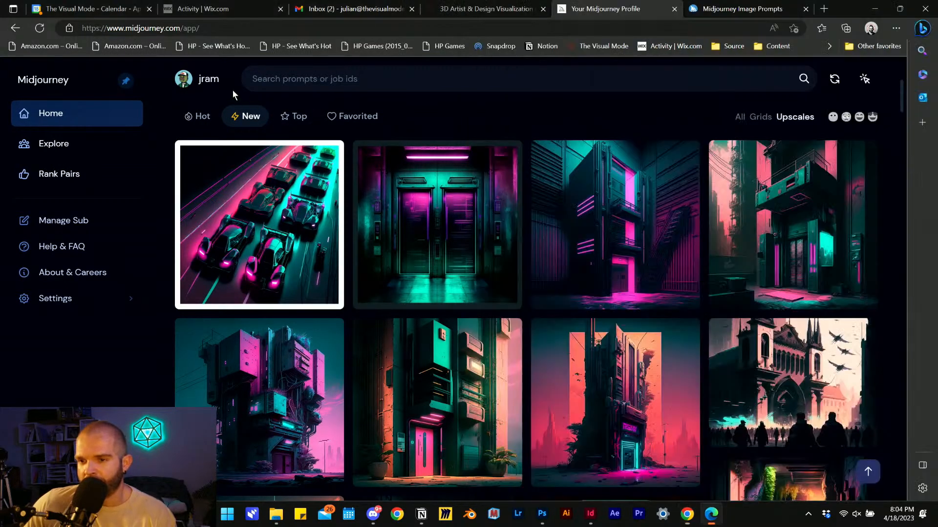
{"action": "left_click_drag", "start_coordinate": [838, 11], "coordinate": [3, 156]}
{"action": "scroll", "coordinate": [261, 223], "scroll_direction": "down", "scroll_amount": 2}
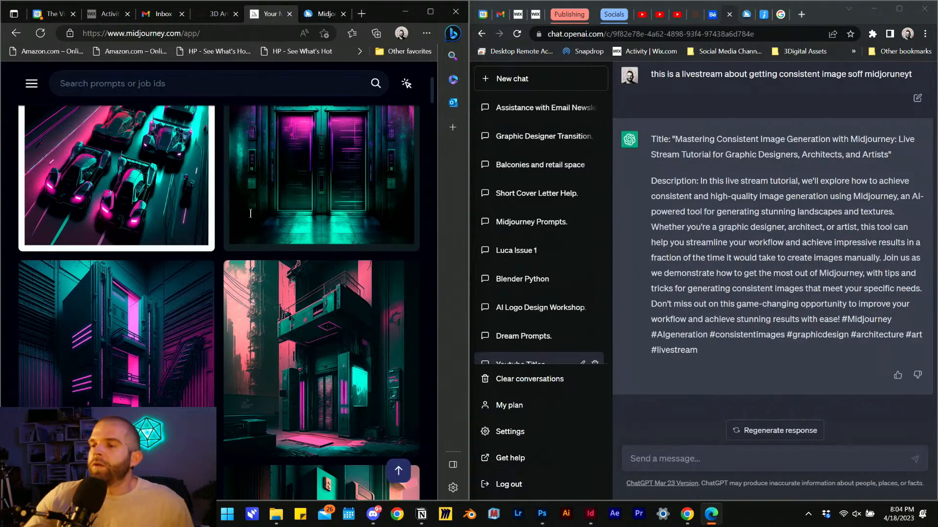
{"action": "scroll", "coordinate": [555, 291], "scroll_direction": "down", "scroll_amount": 2}
{"action": "scroll", "coordinate": [555, 291], "scroll_direction": "up", "scroll_amount": 2}
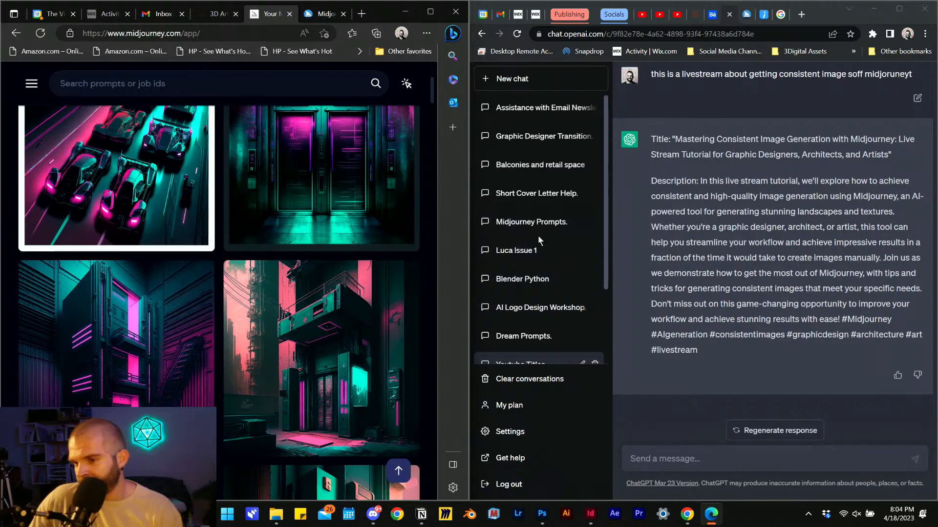
Open the "Luca Issue 1" conversation from the ChatGPT history
{"action": "scroll", "coordinate": [543, 258], "scroll_direction": "down", "scroll_amount": 2}
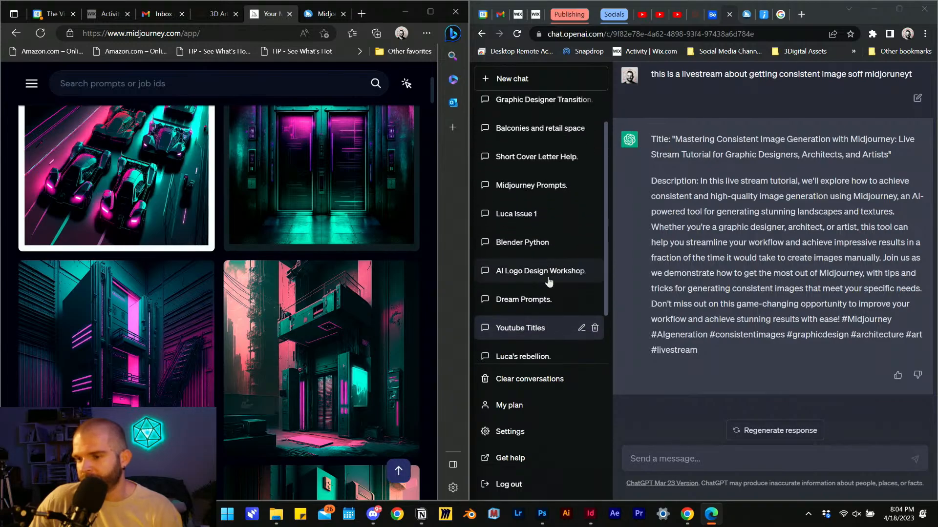
{"action": "scroll", "coordinate": [547, 273], "scroll_direction": "up", "scroll_amount": 1}
{"action": "scroll", "coordinate": [549, 281], "scroll_direction": "down", "scroll_amount": 1}
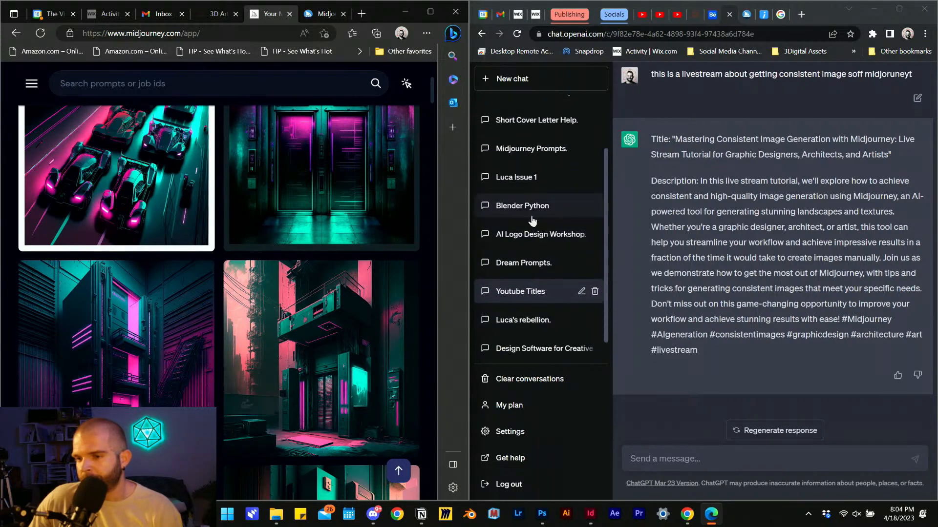
{"action": "left_click", "coordinate": [539, 188]}
{"action": "left_click", "coordinate": [540, 189]}
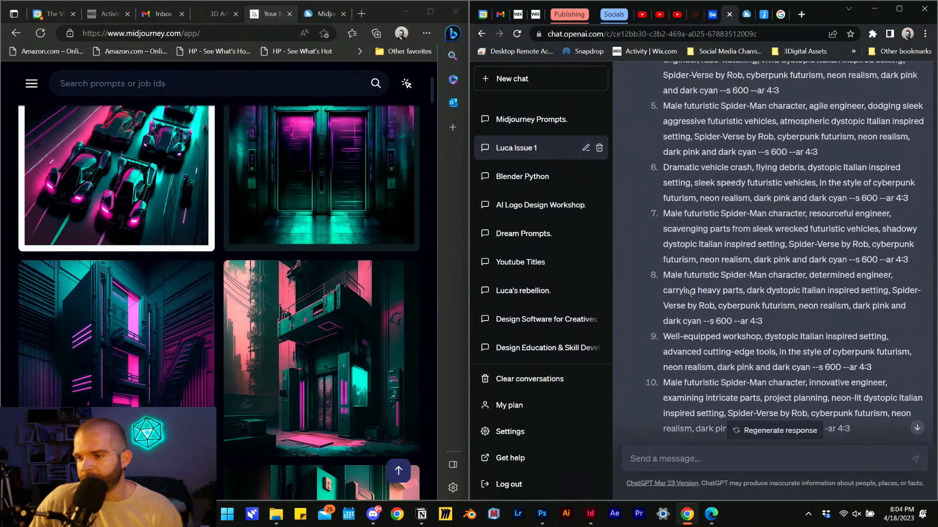
Look through the Luca Issue 1 conversation for the instructions given and the revised Act 1 prompts
{"action": "scroll", "coordinate": [687, 290], "scroll_direction": "up", "scroll_amount": 1}
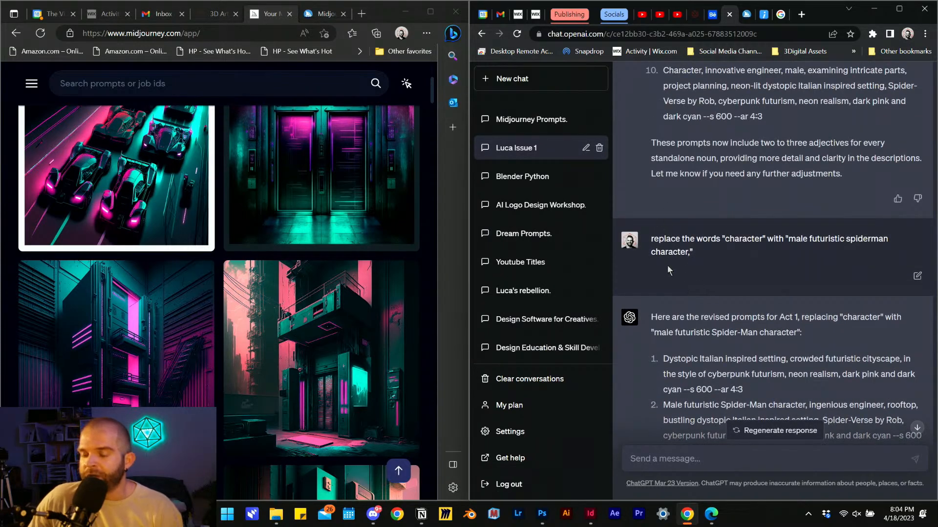
{"action": "scroll", "coordinate": [679, 254], "scroll_direction": "down", "scroll_amount": 5}
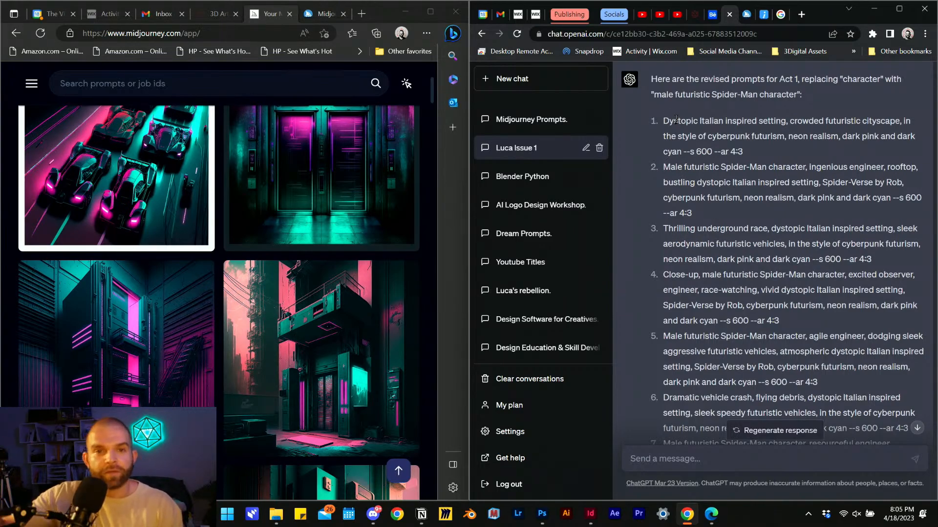
{"action": "scroll", "coordinate": [711, 155], "scroll_direction": "up", "scroll_amount": 1}
{"action": "scroll", "coordinate": [715, 186], "scroll_direction": "down", "scroll_amount": 14}
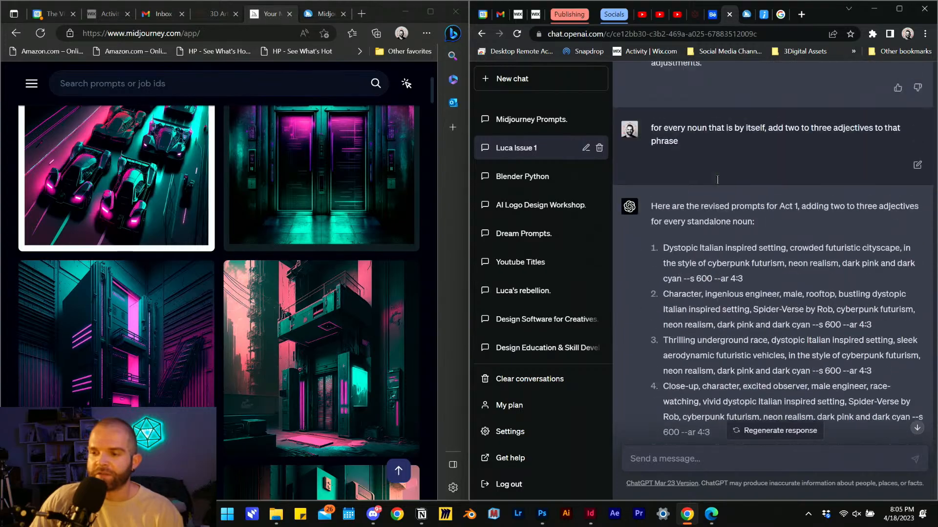
{"action": "scroll", "coordinate": [723, 215], "scroll_direction": "up", "scroll_amount": 2}
{"action": "scroll", "coordinate": [724, 219], "scroll_direction": "down", "scroll_amount": 11}
{"action": "scroll", "coordinate": [724, 221], "scroll_direction": "down", "scroll_amount": 20}
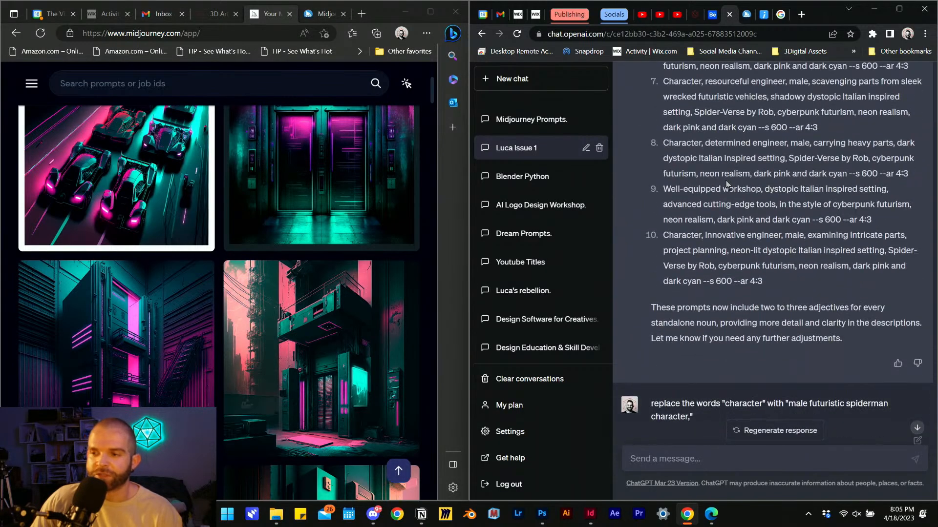
Open Midjourney's Image Prompts documentation beside the ChatGPT conversation and examine its prompt structure and parameter topics
{"action": "left_click", "coordinate": [746, 14]}
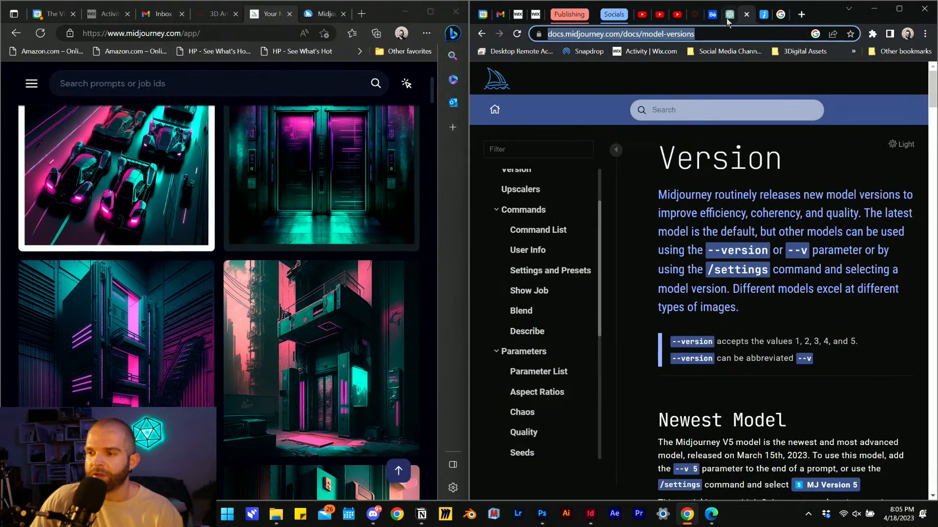
{"action": "mouse_move", "coordinate": [728, 14]}
{"action": "left_mouse_down"}
{"action": "mouse_move", "coordinate": [684, 14]}
{"action": "mouse_move", "coordinate": [292, 136]}
{"action": "mouse_move", "coordinate": [727, 15]}
{"action": "left_mouse_up"}
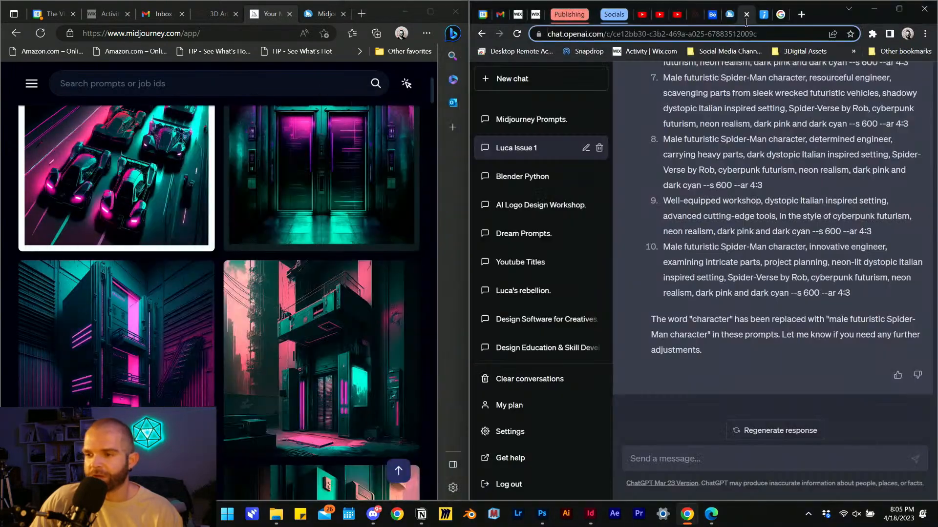
{"action": "left_click", "coordinate": [320, 13]}
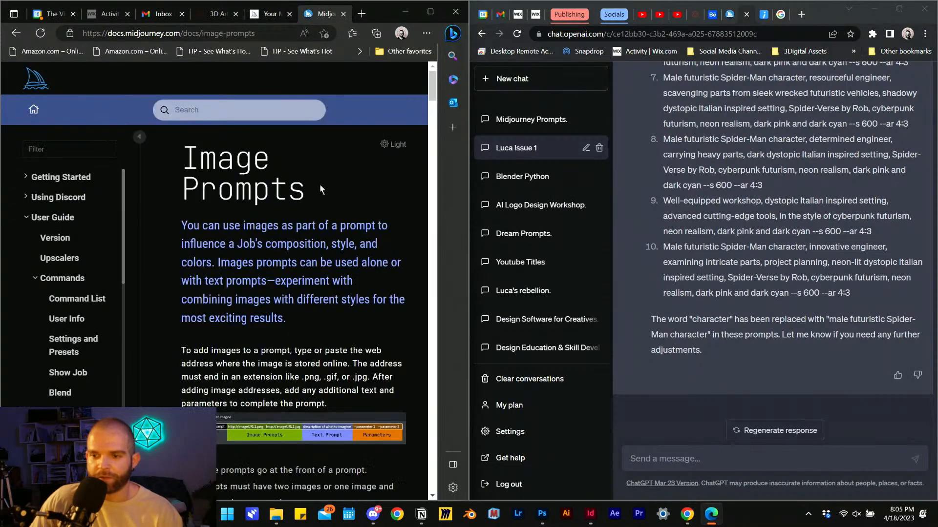
{"action": "scroll", "coordinate": [297, 248], "scroll_direction": "down", "scroll_amount": 2}
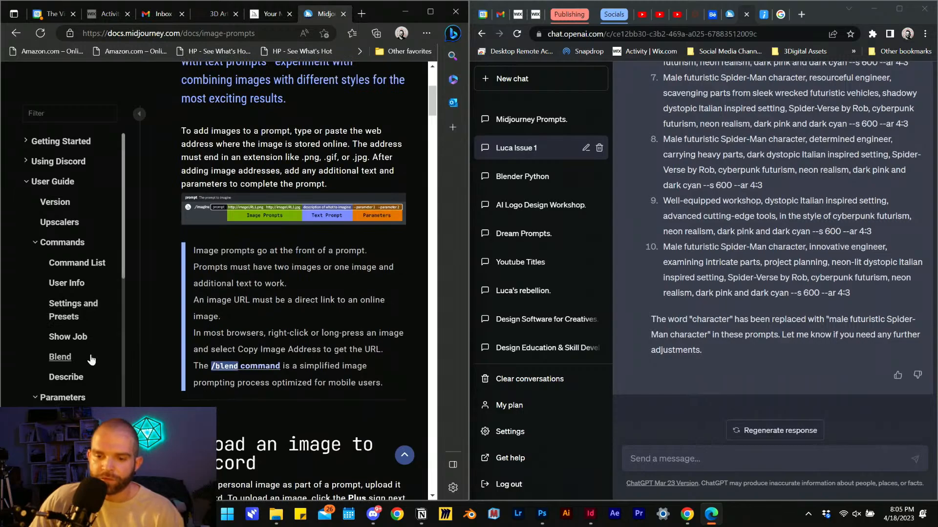
{"action": "scroll", "coordinate": [91, 371], "scroll_direction": "down", "scroll_amount": 5}
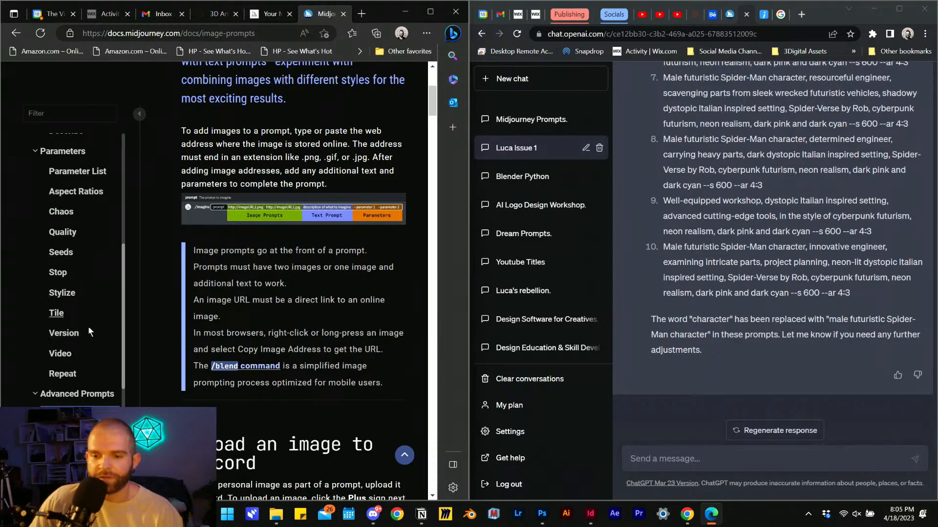
{"action": "scroll", "coordinate": [86, 293], "scroll_direction": "down", "scroll_amount": 3}
{"action": "scroll", "coordinate": [85, 293], "scroll_direction": "up", "scroll_amount": 5}
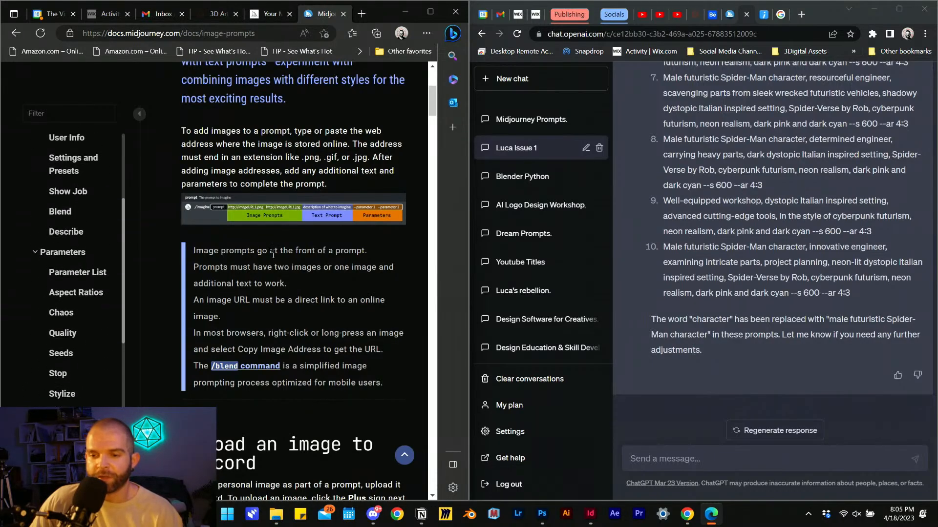
{"action": "scroll", "coordinate": [259, 251], "scroll_direction": "down", "scroll_amount": 1}
{"action": "scroll", "coordinate": [259, 252], "scroll_direction": "up", "scroll_amount": 5}
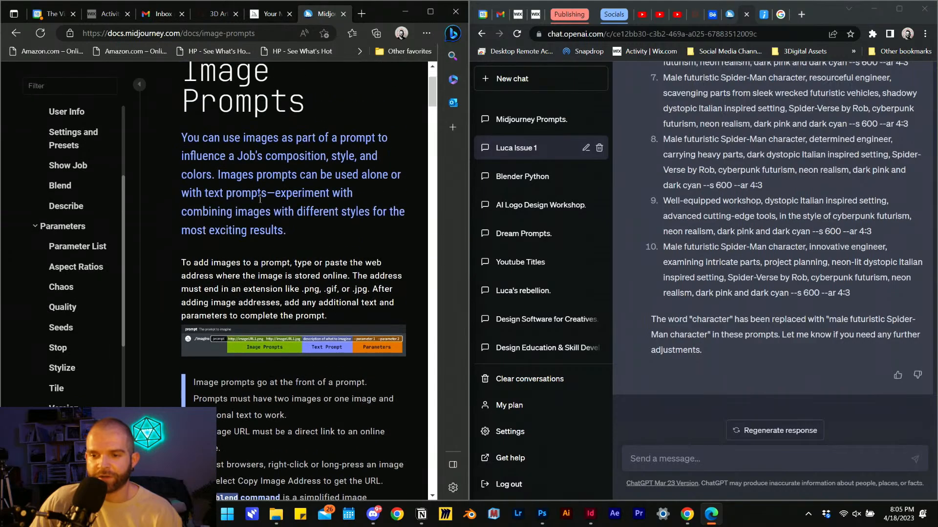
{"action": "scroll", "coordinate": [260, 200], "scroll_direction": "down", "scroll_amount": 5}
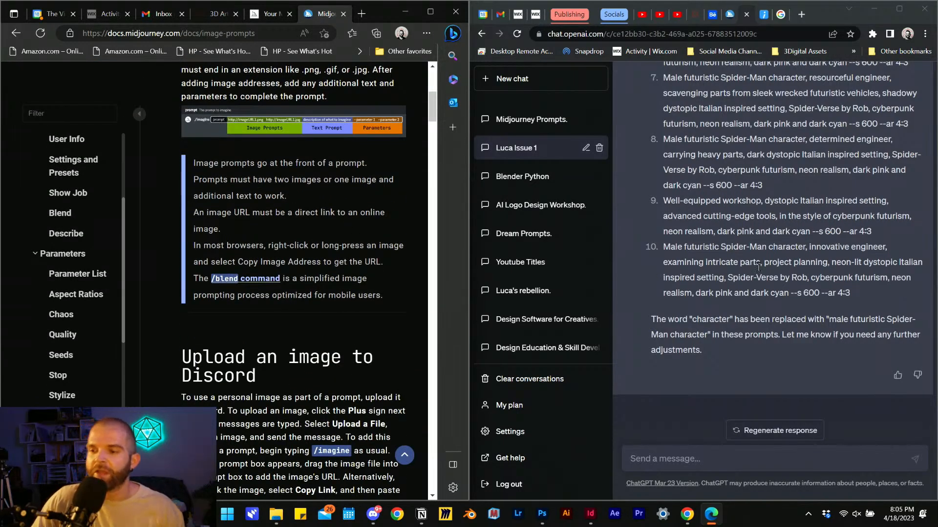
Return to the revised Act 1 prompts in ChatGPT and highlight "Male futuristic Spider-Man character" in the second prompt
{"action": "left_click", "coordinate": [718, 295]}
{"action": "scroll", "coordinate": [703, 249], "scroll_direction": "up", "scroll_amount": 10}
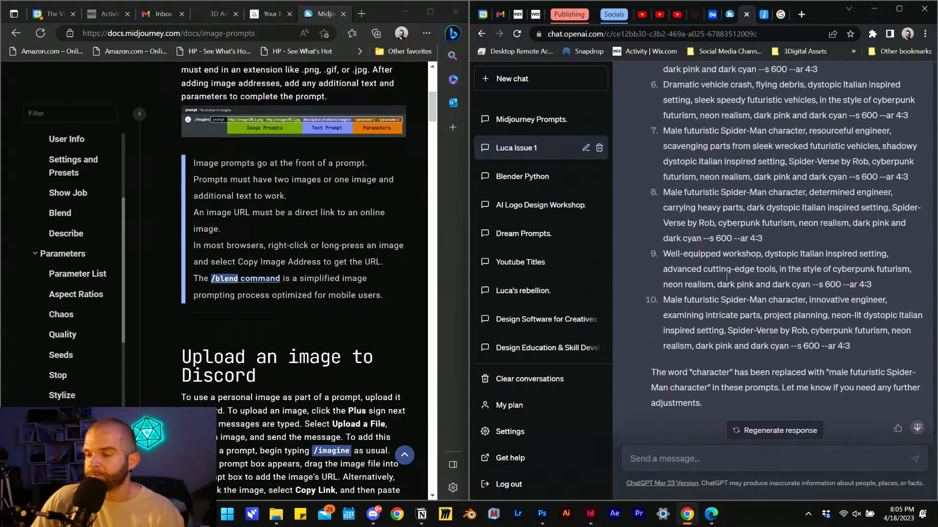
{"action": "scroll", "coordinate": [697, 229], "scroll_direction": "down", "scroll_amount": 1}
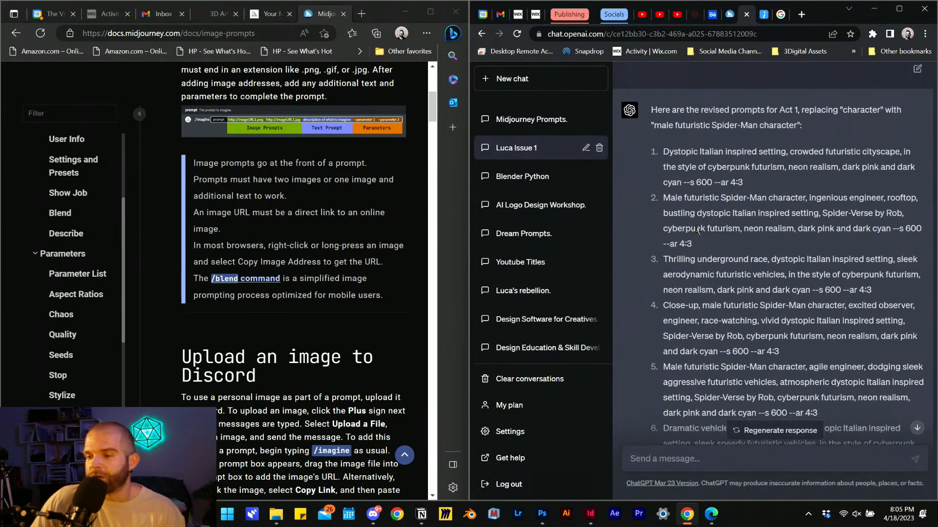
{"action": "scroll", "coordinate": [704, 287], "scroll_direction": "down", "scroll_amount": 2}
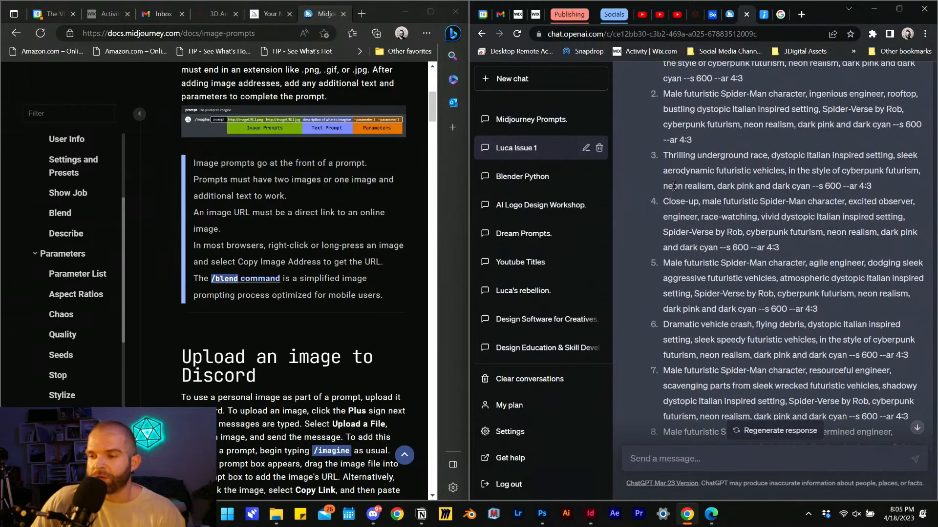
{"action": "scroll", "coordinate": [669, 161], "scroll_direction": "up", "scroll_amount": 2}
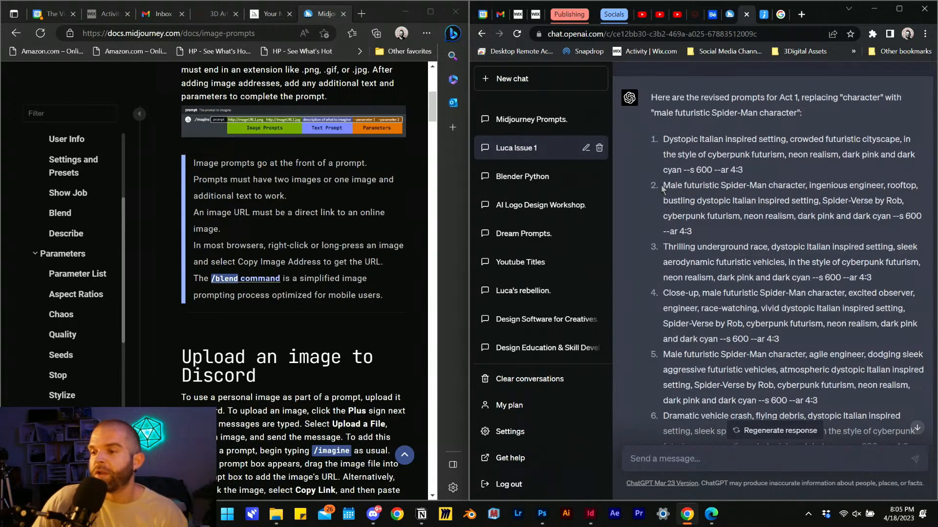
{"action": "left_click_drag", "start_coordinate": [663, 187], "coordinate": [804, 186]}
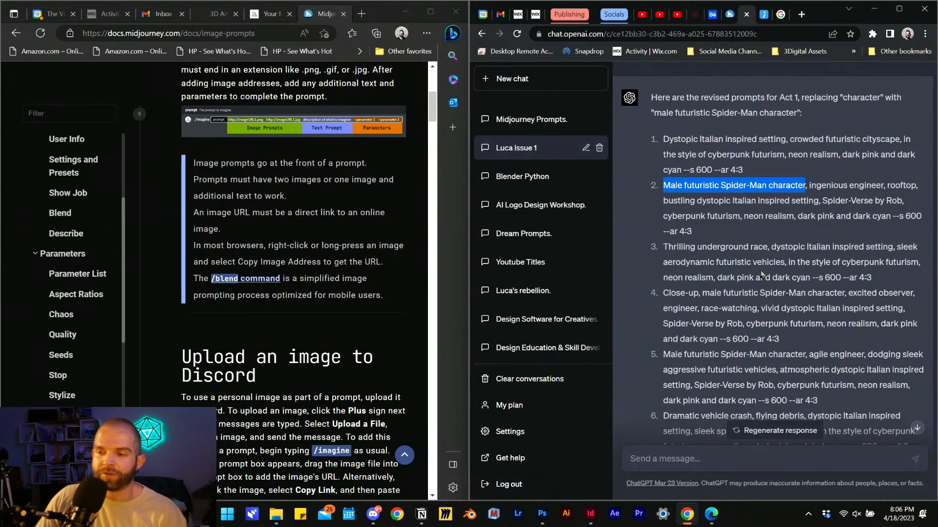
Highlight the "--s 600 --ar 4:3" parameters in the third prompt and read through the rest of the revised list
{"action": "scroll", "coordinate": [822, 260], "scroll_direction": "down", "scroll_amount": 1}
{"action": "left_click_drag", "start_coordinate": [812, 242], "coordinate": [872, 242]}
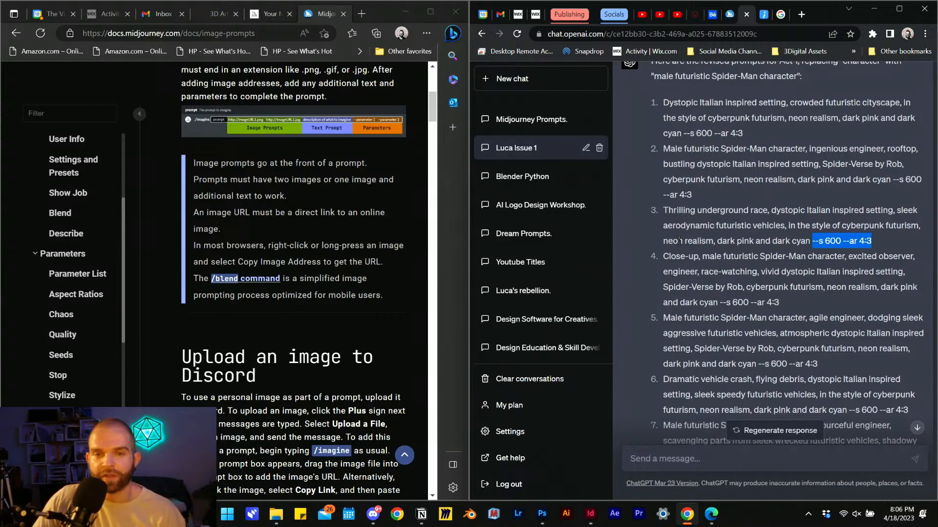
{"action": "scroll", "coordinate": [706, 226], "scroll_direction": "down", "scroll_amount": 2}
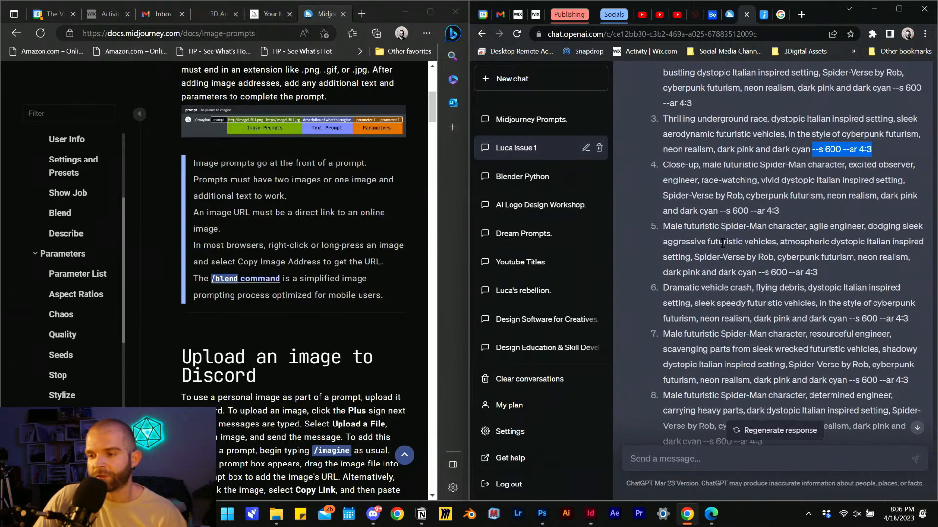
{"action": "scroll", "coordinate": [732, 254], "scroll_direction": "down", "scroll_amount": 3}
{"action": "scroll", "coordinate": [738, 263], "scroll_direction": "down", "scroll_amount": 2}
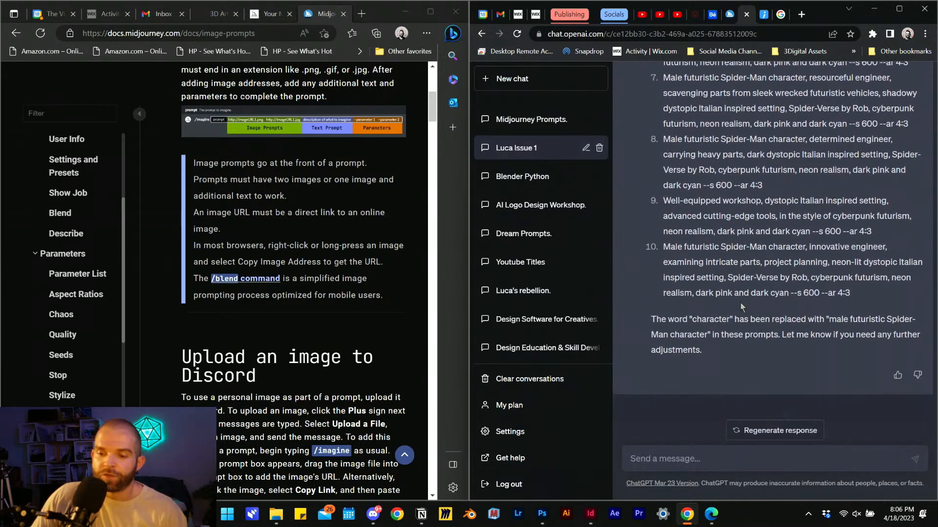
{"action": "scroll", "coordinate": [738, 293], "scroll_direction": "up", "scroll_amount": 15}
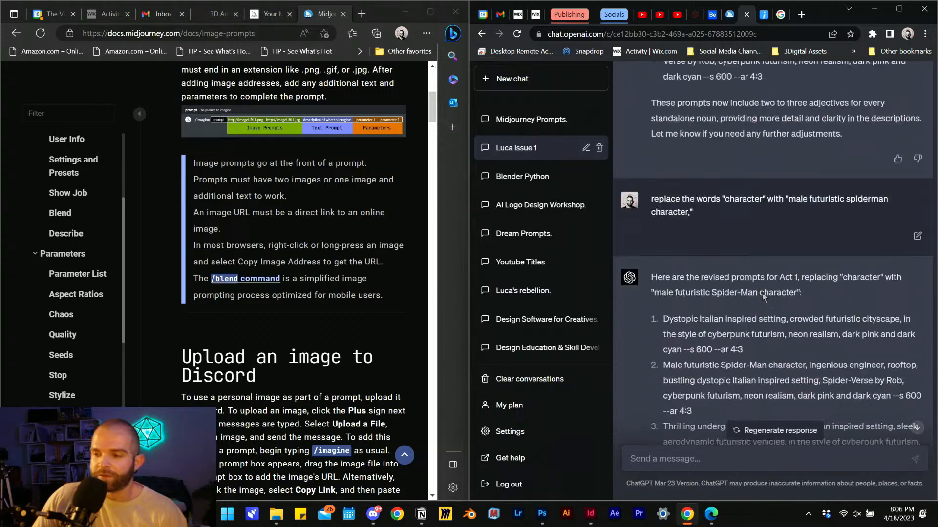
{"action": "scroll", "coordinate": [760, 281], "scroll_direction": "down", "scroll_amount": 15}
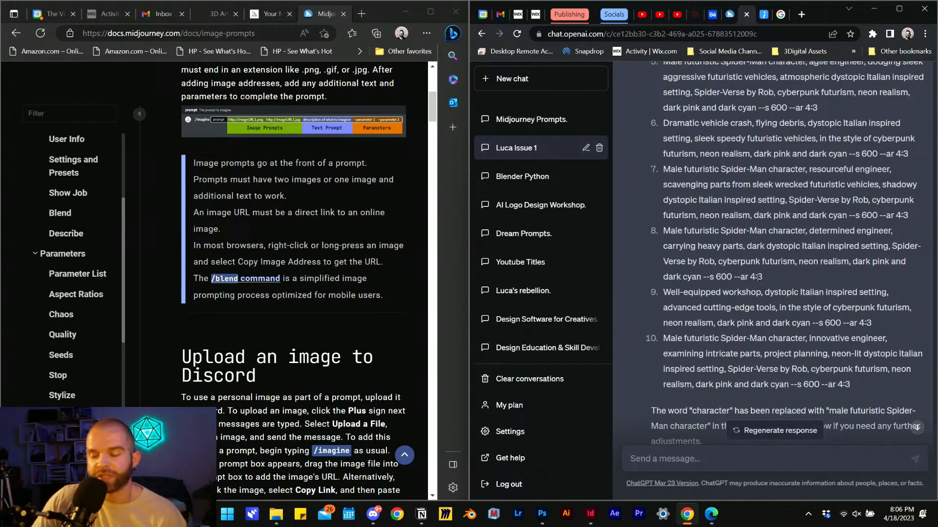
Copy the whole sixth prompt, "Dramatic vehicle crash, flying debris", including its parameters, from the revised ChatGPT list
{"action": "scroll", "coordinate": [668, 179], "scroll_direction": "up", "scroll_amount": 2}
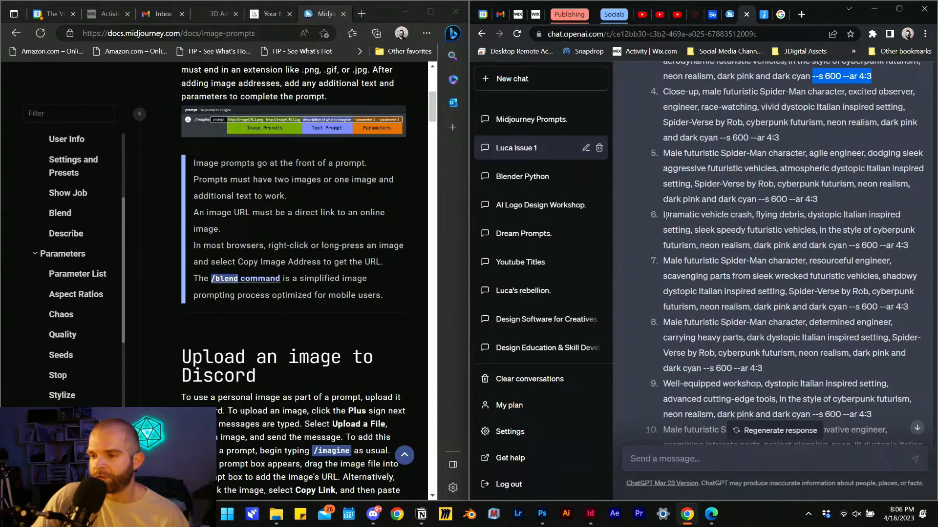
{"action": "left_click_drag", "start_coordinate": [663, 215], "coordinate": [911, 243]}
{"action": "key", "text": "ctrl+c"}
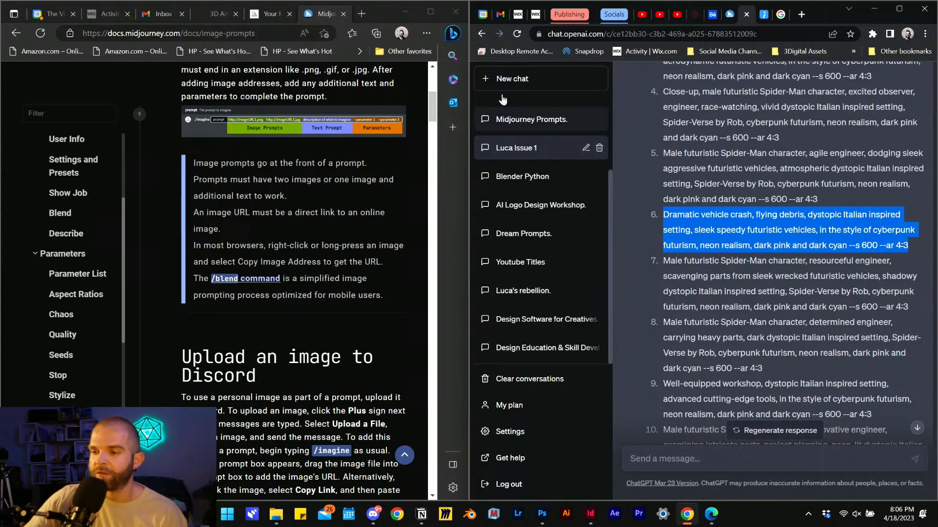
Switch to Discord and submit the copied "Dramatic vehicle crash" prompt with the /imagine command in the midjourney-2 channel
{"action": "left_click", "coordinate": [373, 513]}
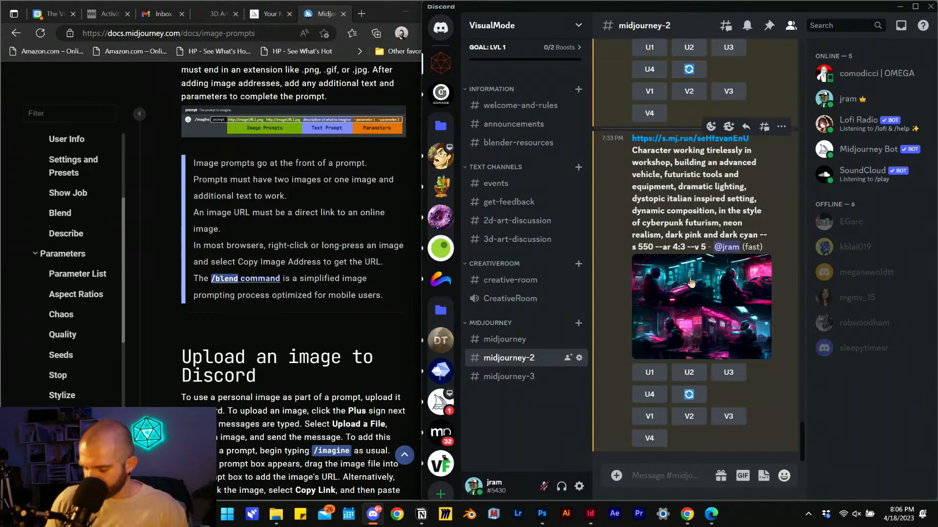
{"action": "type", "text": "/image"}
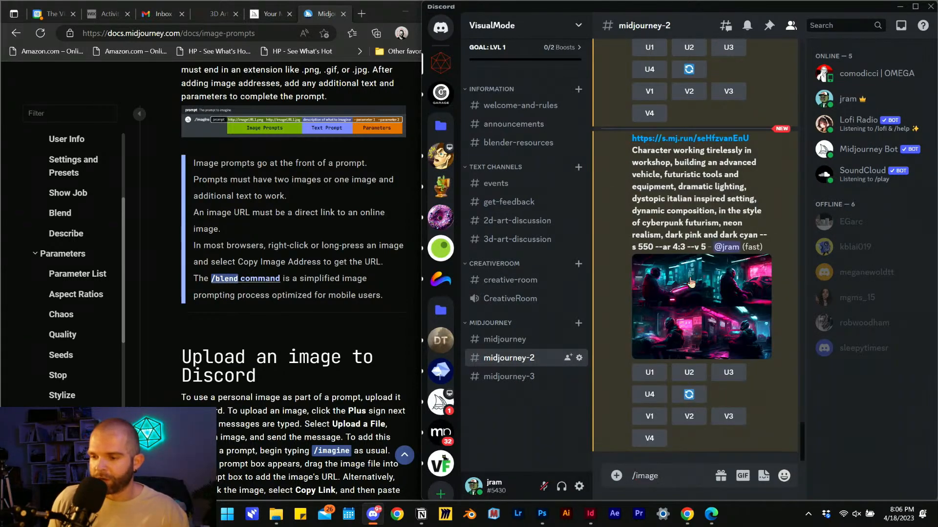
{"action": "key", "text": "BackSpace"}
{"action": "key", "text": "Tab"}
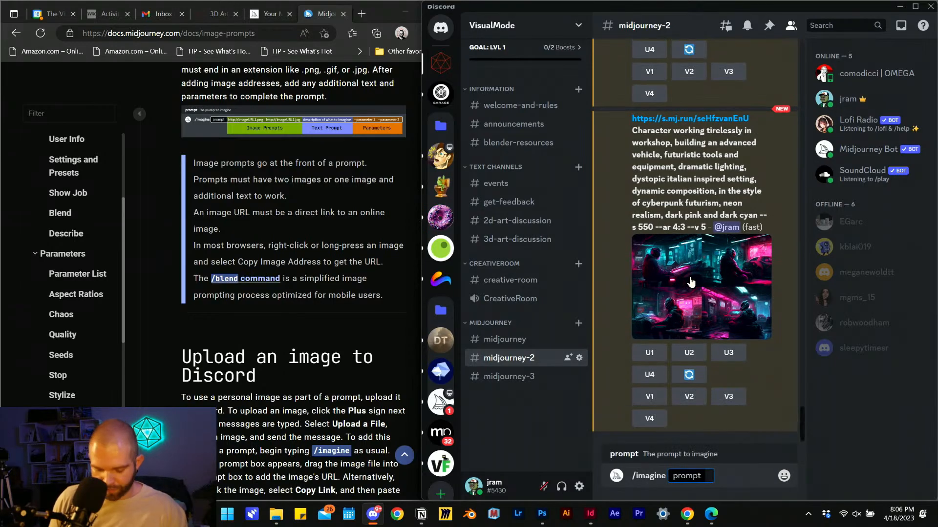
{"action": "key", "text": "ctrl+v"}
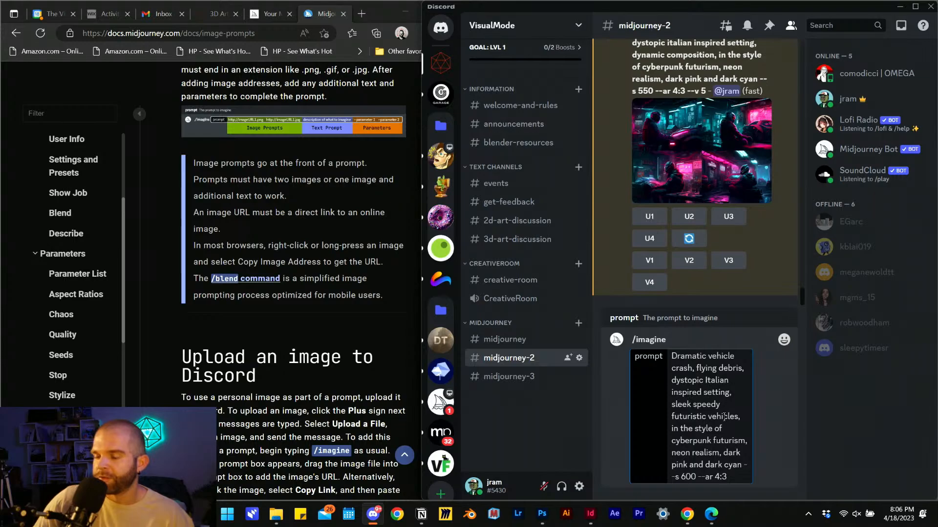
{"action": "key", "text": "Return"}
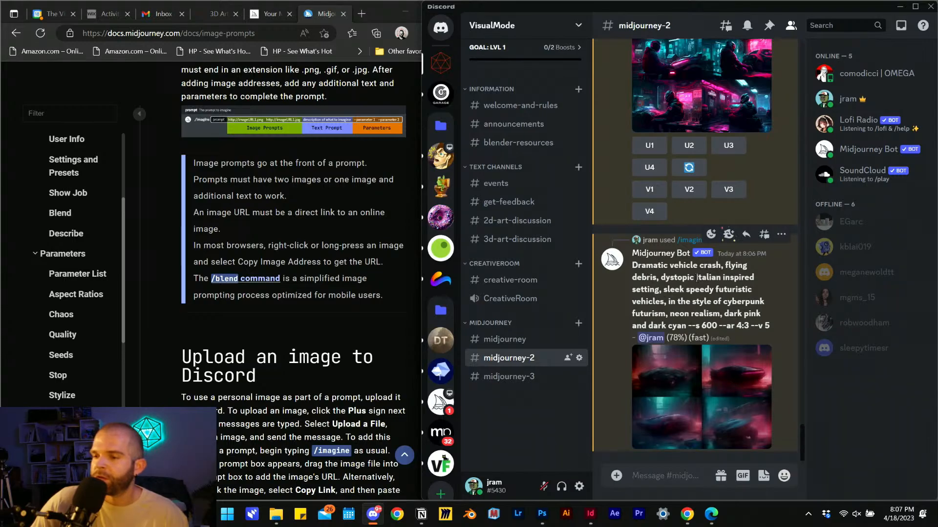
Copy the "Dramatic vehicle crash" prompt through "--v 5" from the Midjourney Bot message
{"action": "left_click_drag", "start_coordinate": [633, 265], "coordinate": [670, 293]}
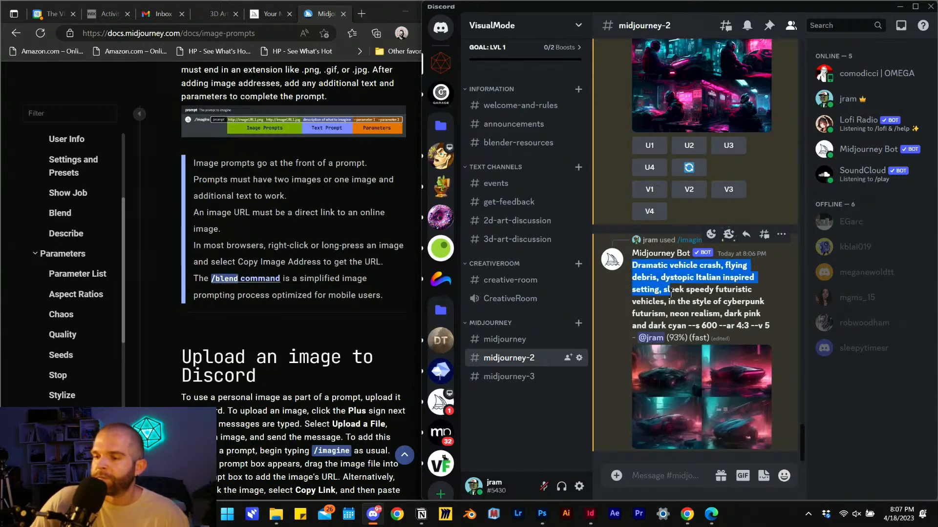
{"action": "left_click", "coordinate": [680, 300]}
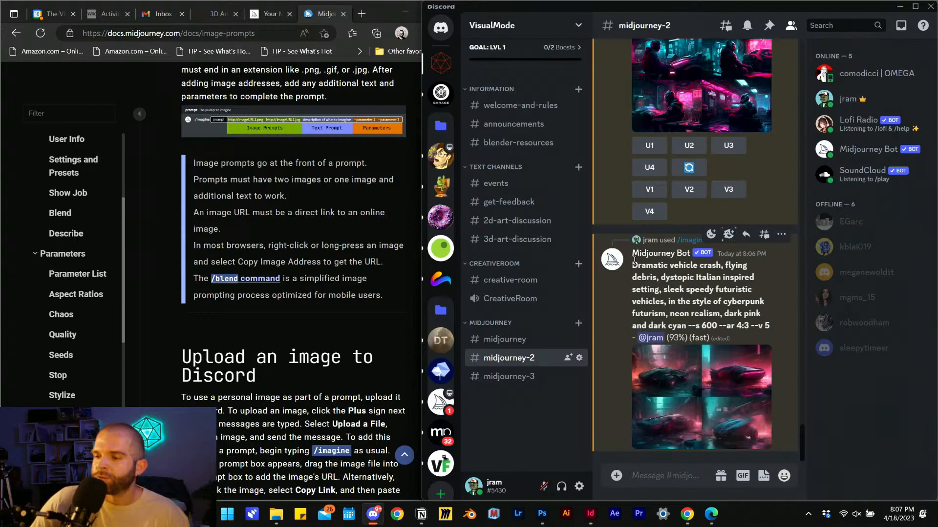
{"action": "mouse_move", "coordinate": [633, 265]}
{"action": "left_mouse_down"}
{"action": "mouse_move", "coordinate": [697, 306]}
{"action": "mouse_move", "coordinate": [773, 328]}
{"action": "mouse_move", "coordinate": [633, 268]}
{"action": "left_mouse_up"}
{"action": "key", "text": "ctrl+c"}
{"action": "left_click", "coordinate": [763, 327]}
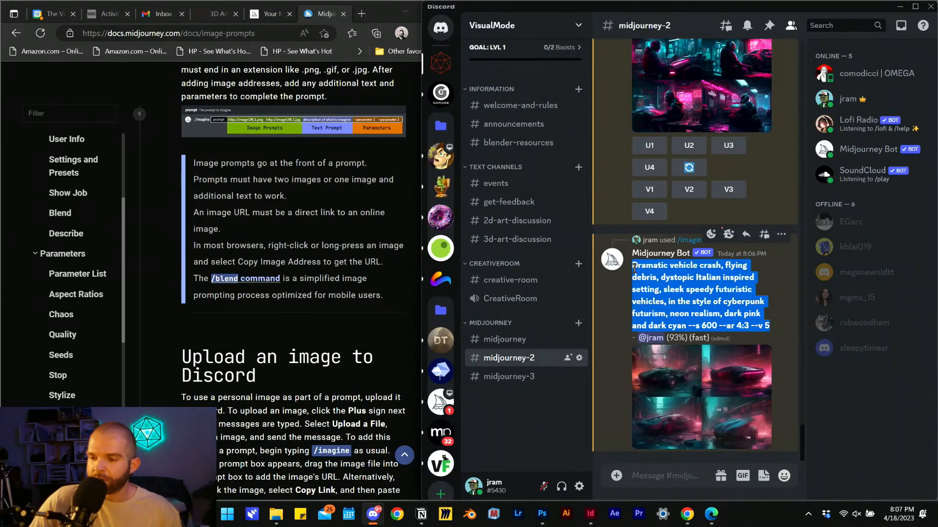
Start a new /imagine command with the copied prompt and highlight its "--v 5" version parameter
{"action": "left_click", "coordinate": [677, 472]}
{"action": "type", "text": "/imagine"}
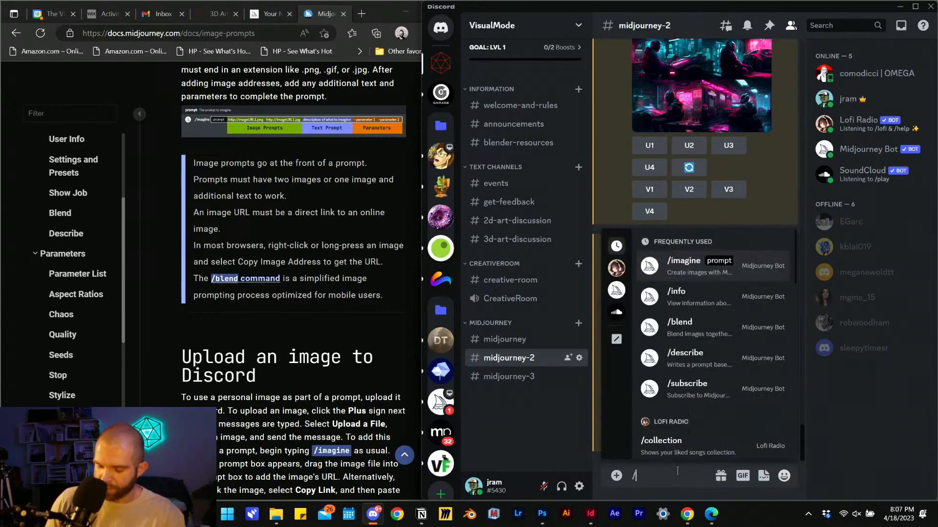
{"action": "key", "text": "Tab"}
{"action": "key", "text": "ctrl+v"}
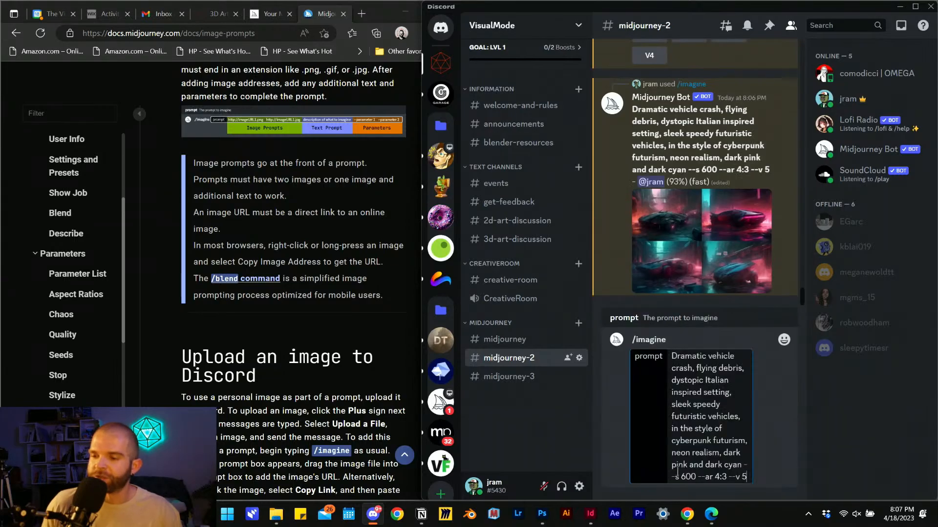
{"action": "left_click_drag", "start_coordinate": [729, 477], "coordinate": [750, 477]}
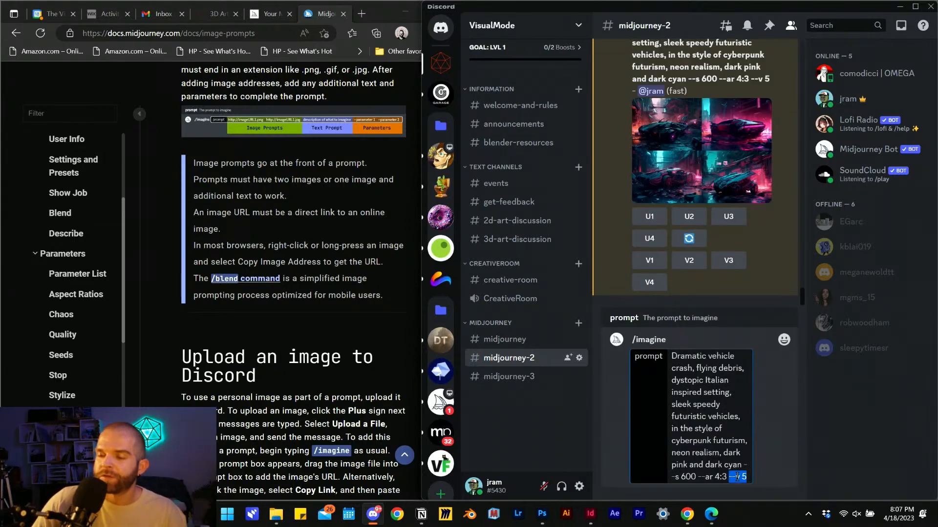
{"action": "left_click", "coordinate": [736, 477]}
Maximize the Discord window and view the vehicle crash image grid enlarged
{"action": "left_click", "coordinate": [915, 7]}
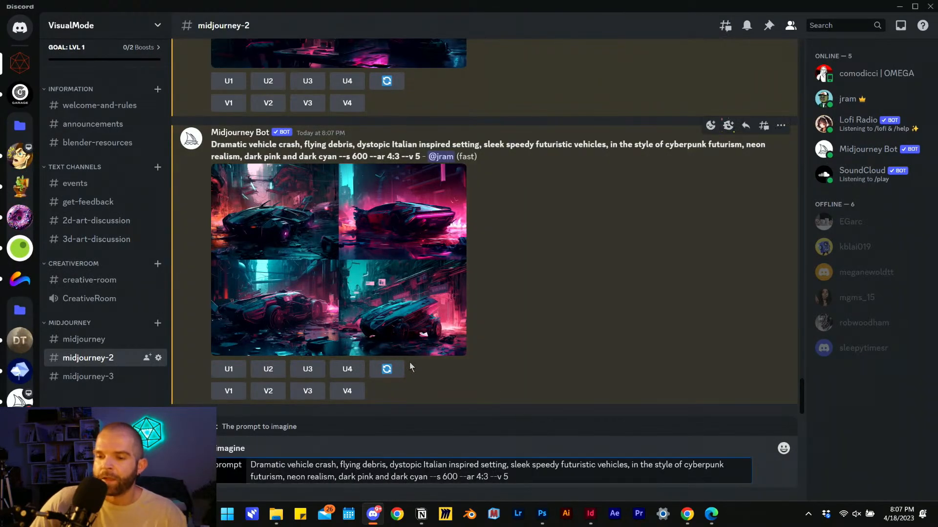
{"action": "left_click", "coordinate": [403, 272]}
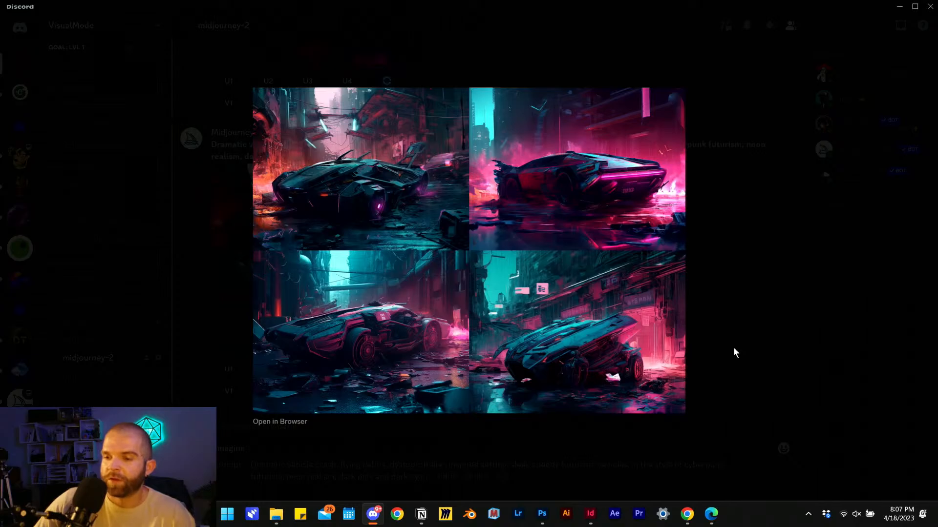
{"action": "left_click", "coordinate": [713, 332]}
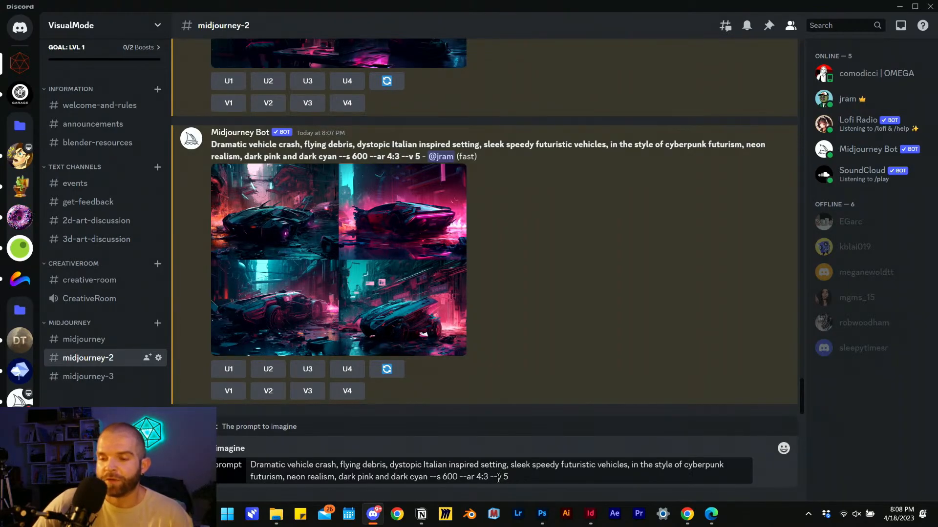
Cut the drafted prompt out of the message, clear the /imagine command, and display the Midjourney Bot's /settings
{"action": "key", "text": "ctrl+a"}
{"action": "key", "text": "ctrl+c"}
{"action": "key", "text": "Return"}
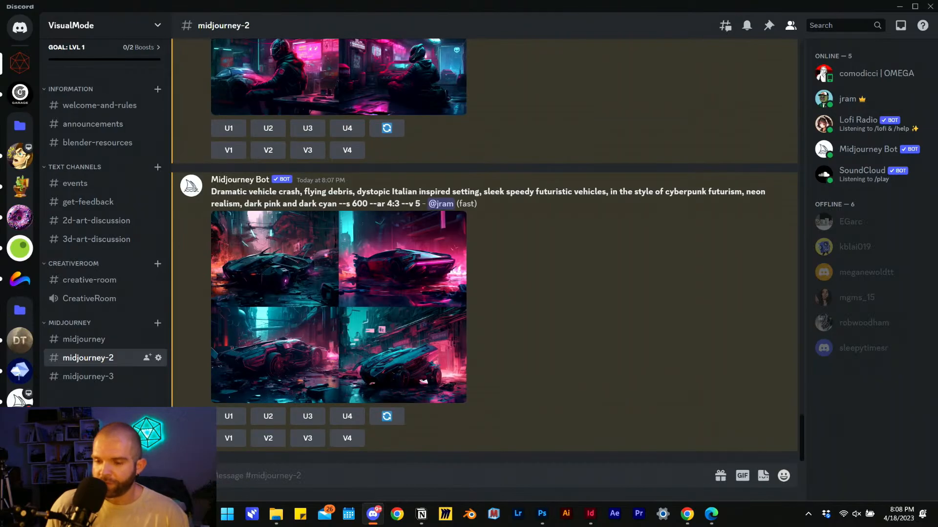
{"action": "type", "text": "/se"}
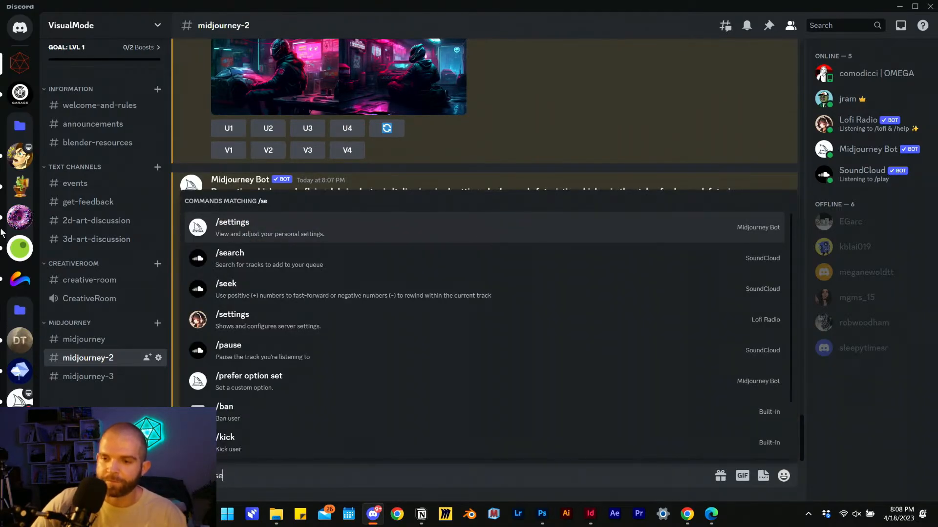
{"action": "key", "text": "Return"}
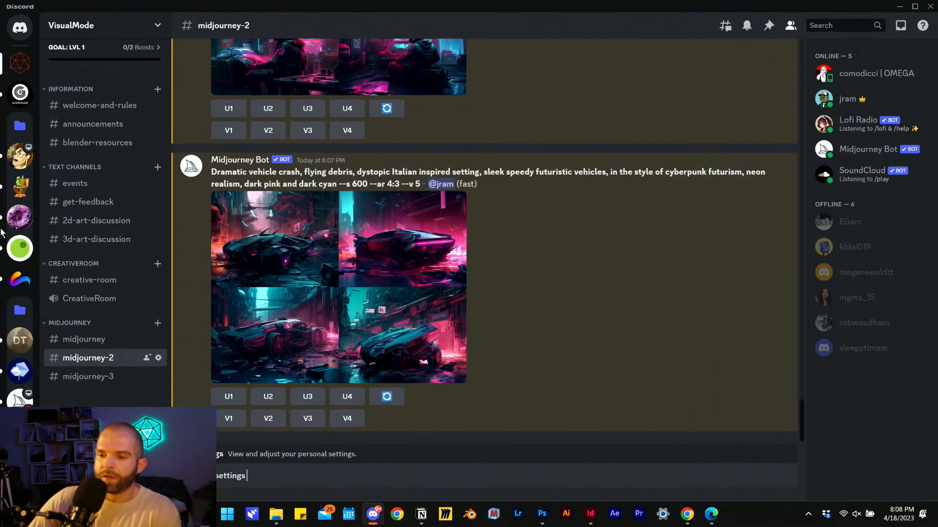
{"action": "key", "text": "Return"}
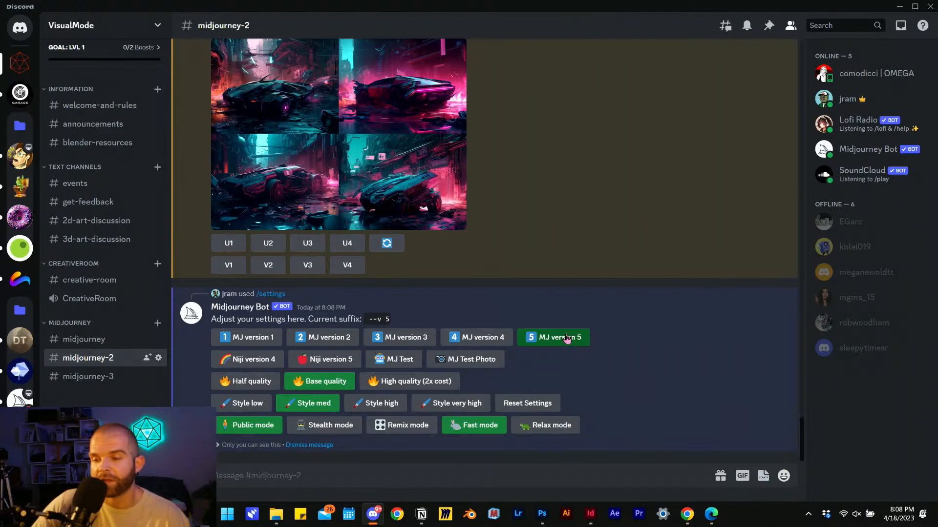
Start a new /imagine command with the cut prompt and add "with fire explosion" after "Dramatic vehicle crash"
{"action": "type", "text": "/im"}
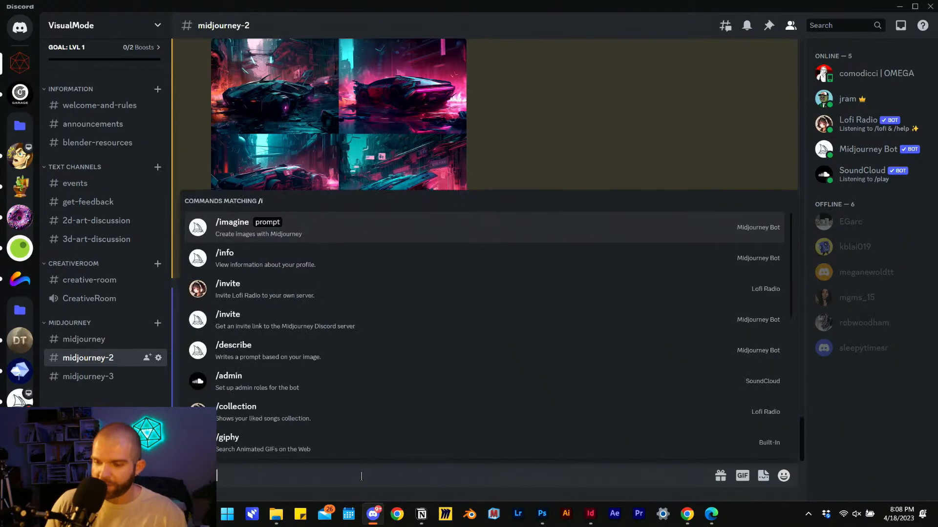
{"action": "key", "text": "Tab"}
{"action": "key", "text": "ctrl+v"}
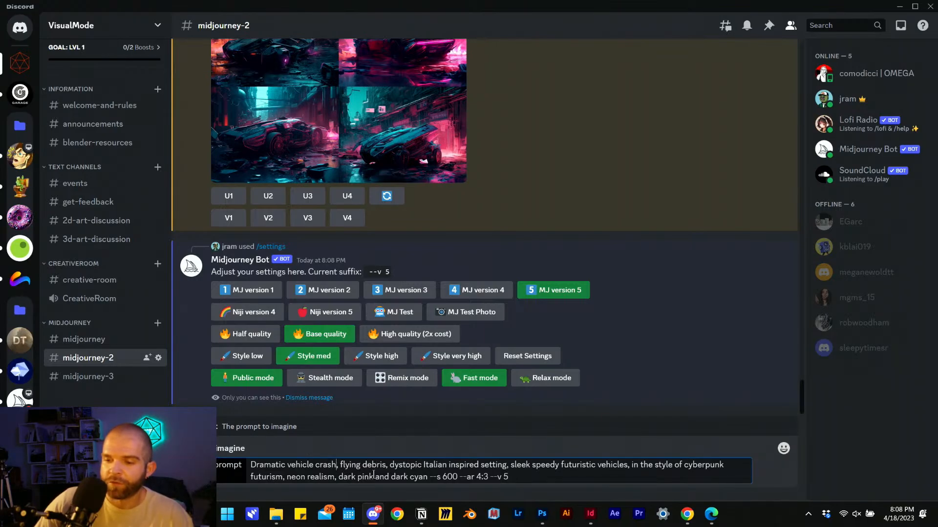
{"action": "type", "text": "with fir"}
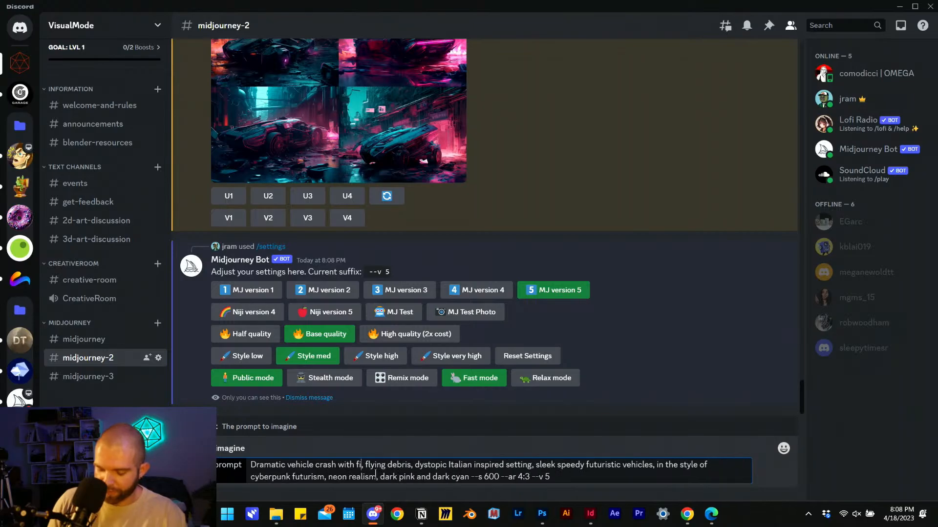
{"action": "type", "text": "e explosion"}
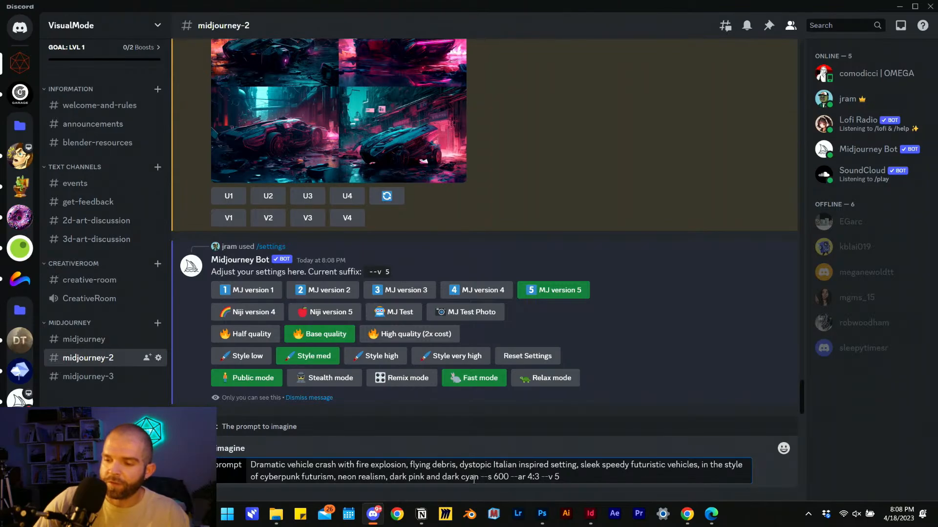
Remove "--v 5" from the end of the prompt and submit it for generation
{"action": "key", "text": "BackSpace"}
{"action": "key", "text": "BackSpace"}
{"action": "key", "text": "BackSpace"}
{"action": "key", "text": "BackSpace"}
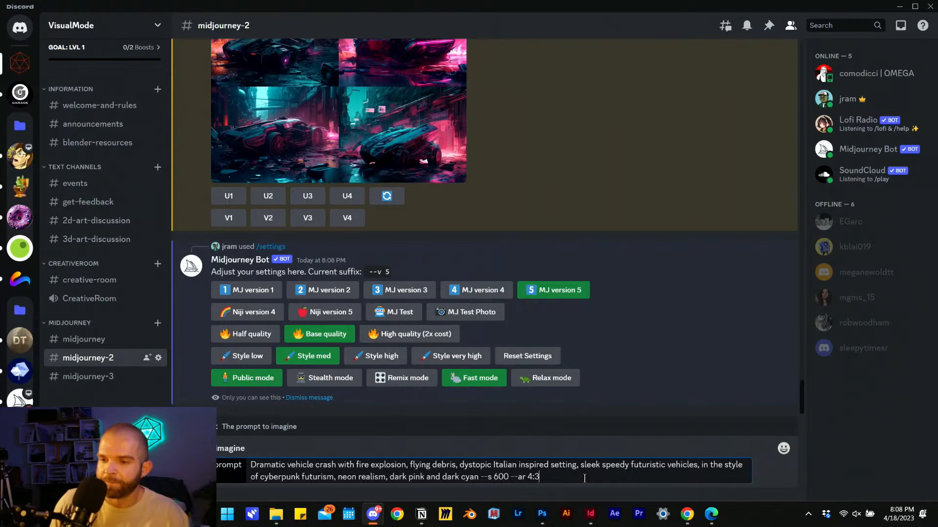
{"action": "key", "text": "Return"}
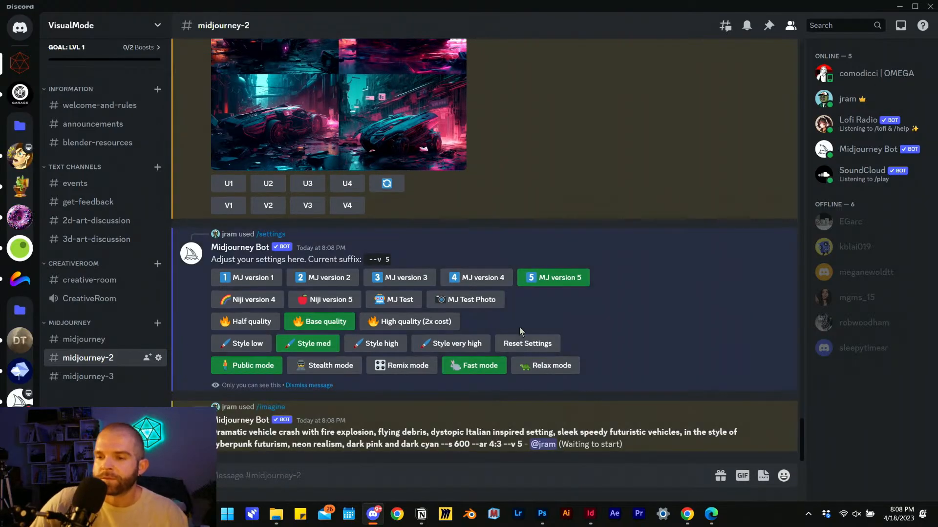
Enlarge the first vehicle crash grid for a look, close it, and upscale its second image
{"action": "scroll", "coordinate": [518, 326], "scroll_direction": "up", "scroll_amount": 3}
{"action": "scroll", "coordinate": [505, 329], "scroll_direction": "up", "scroll_amount": 1}
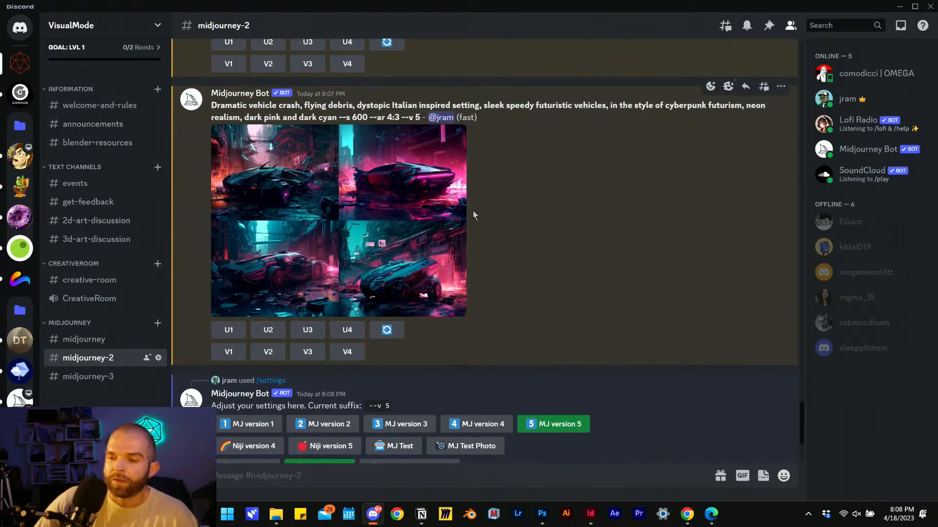
{"action": "left_click", "coordinate": [383, 230]}
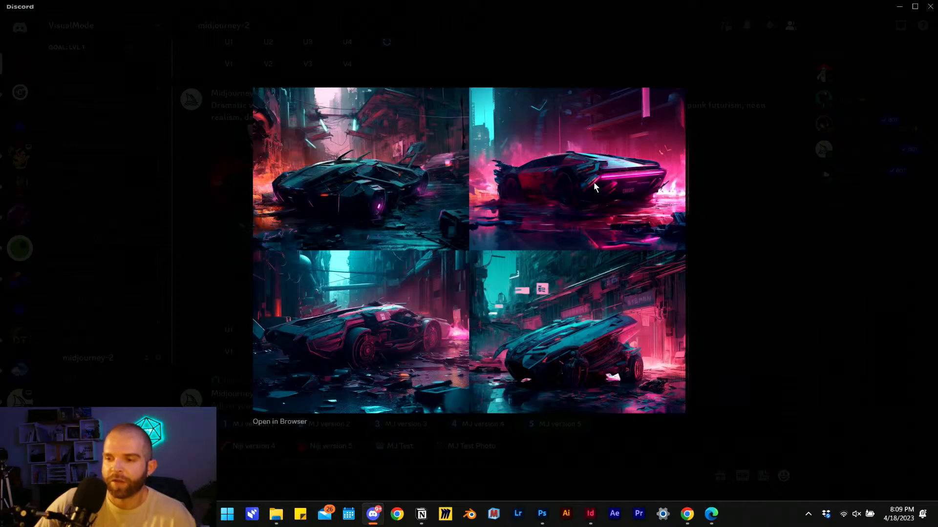
{"action": "left_click", "coordinate": [743, 291]}
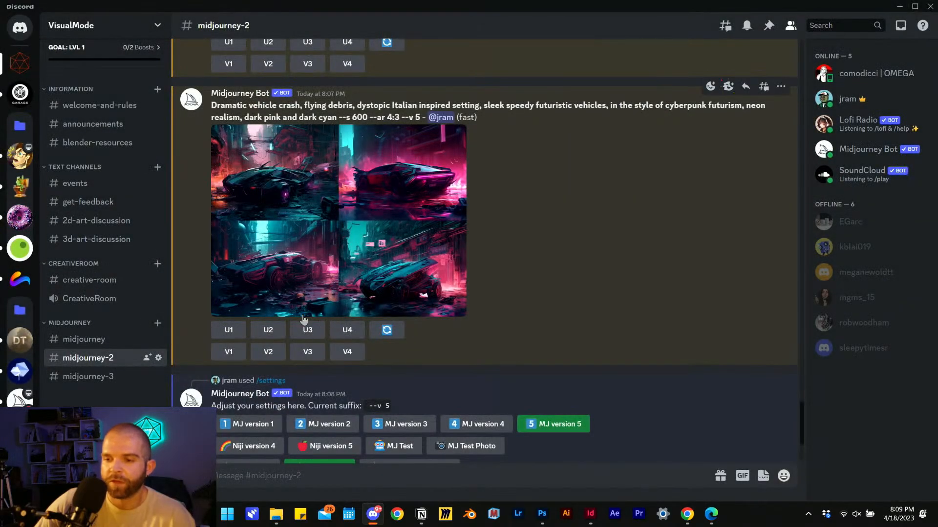
{"action": "left_click", "coordinate": [272, 335]}
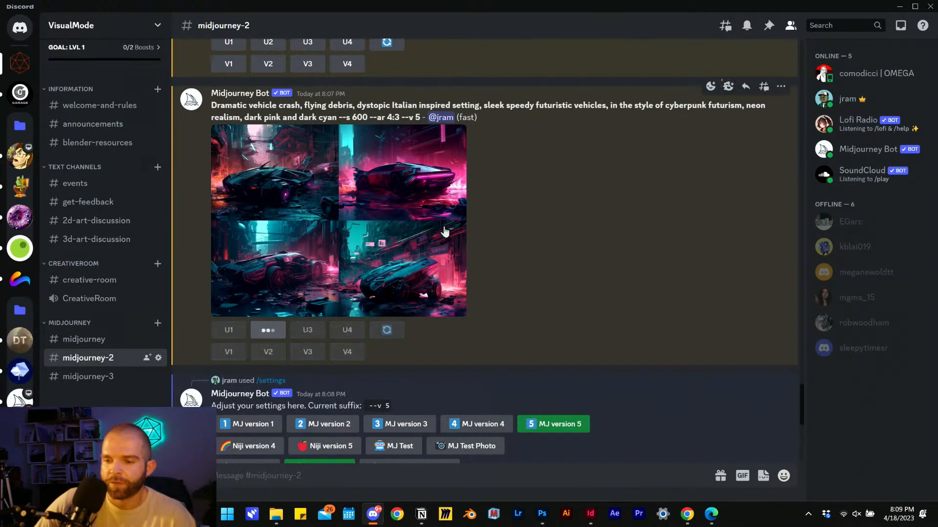
{"action": "scroll", "coordinate": [449, 264], "scroll_direction": "down", "scroll_amount": 7}
{"action": "scroll", "coordinate": [449, 264], "scroll_direction": "down", "scroll_amount": 2}
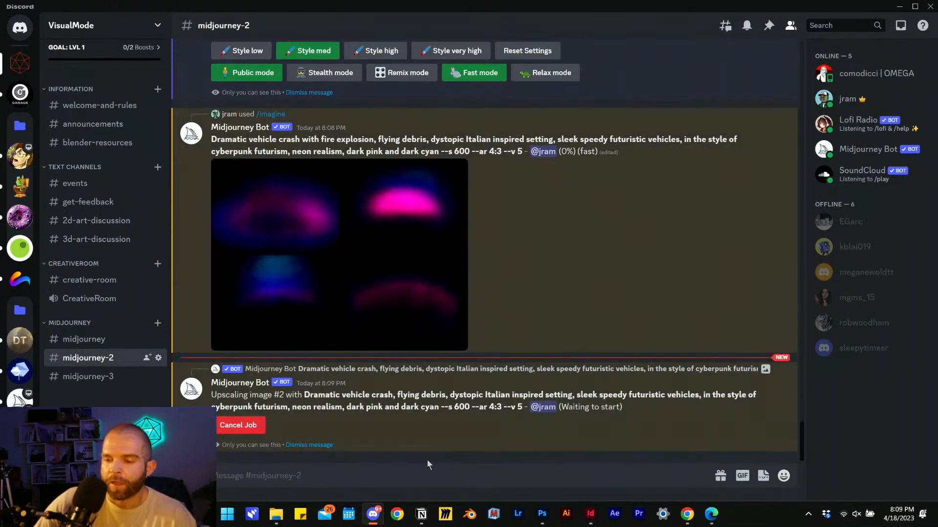
Arrange Discord side by side with the Edge browser showing the Midjourney documentation
{"action": "left_click_drag", "start_coordinate": [610, 10], "coordinate": [18, 179]}
{"action": "left_click", "coordinate": [667, 160]}
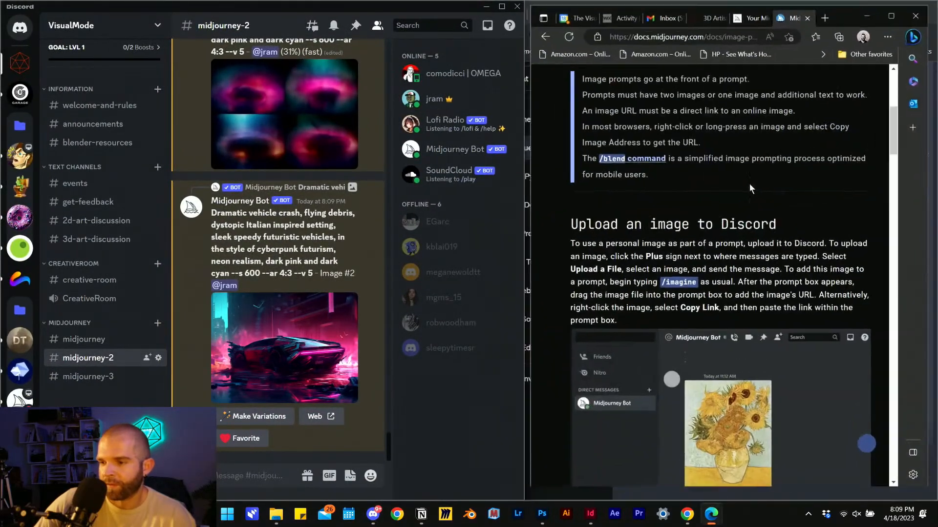
{"action": "scroll", "coordinate": [667, 160], "scroll_direction": "up", "scroll_amount": 8}
Open the personal Midjourney gallery in the browser, reload it, and look over the newest upscales
{"action": "left_click", "coordinate": [754, 13]}
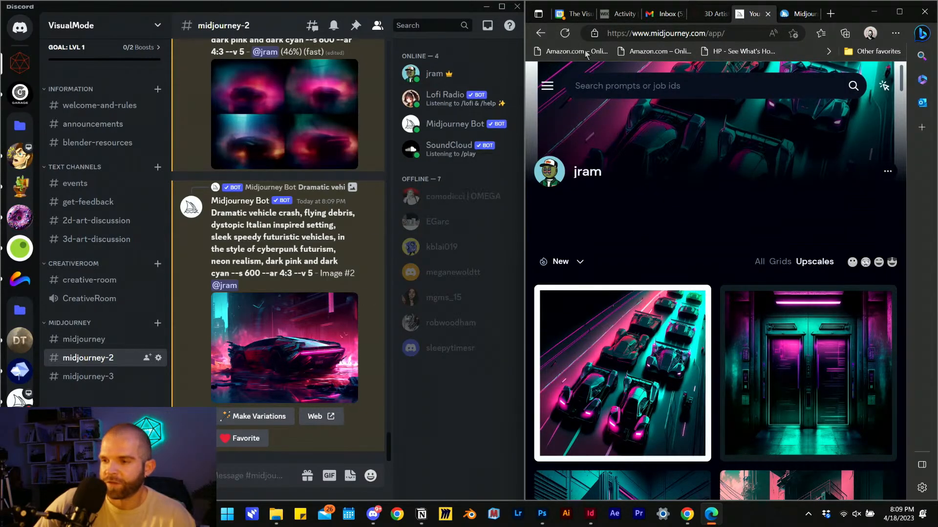
{"action": "left_click", "coordinate": [565, 34]}
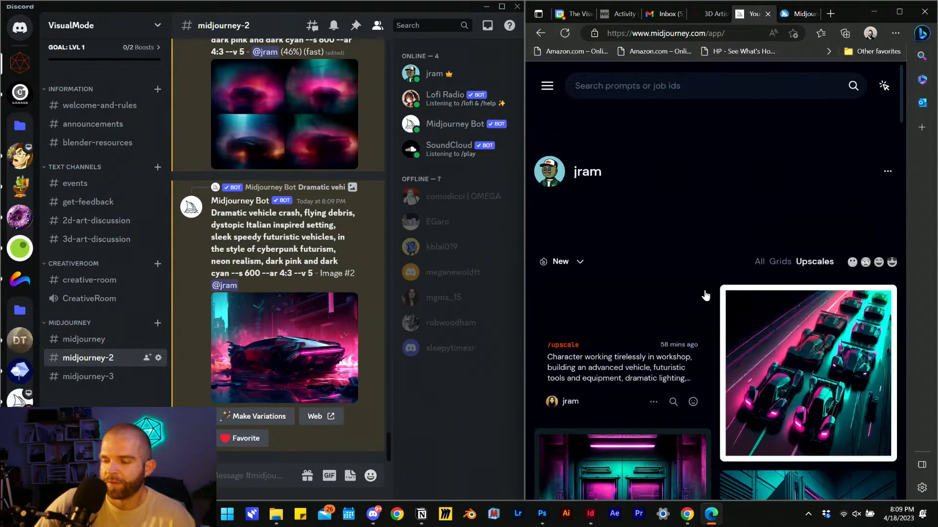
{"action": "scroll", "coordinate": [703, 293], "scroll_direction": "down", "scroll_amount": 3}
{"action": "scroll", "coordinate": [690, 275], "scroll_direction": "up", "scroll_amount": 3}
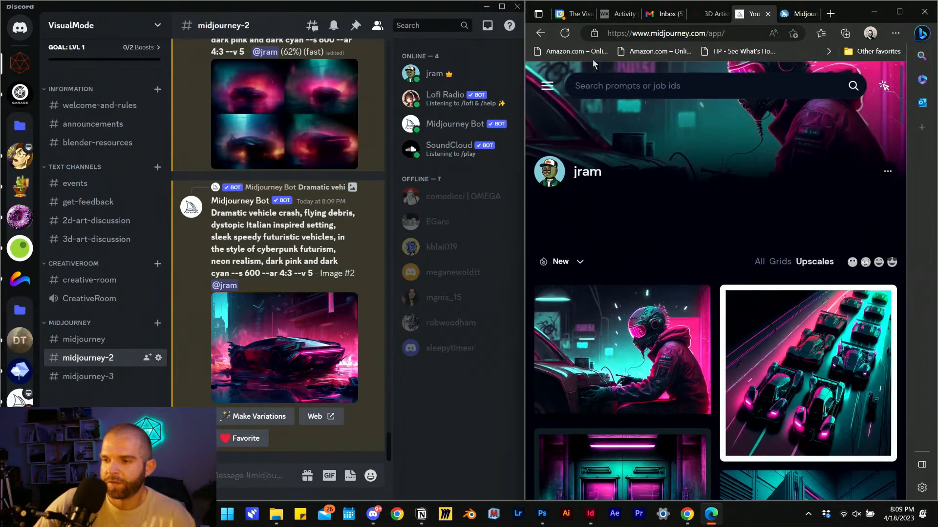
Reload the Midjourney gallery, open the helmeted workshop character upscale, and copy its seed
{"action": "left_click", "coordinate": [565, 34]}
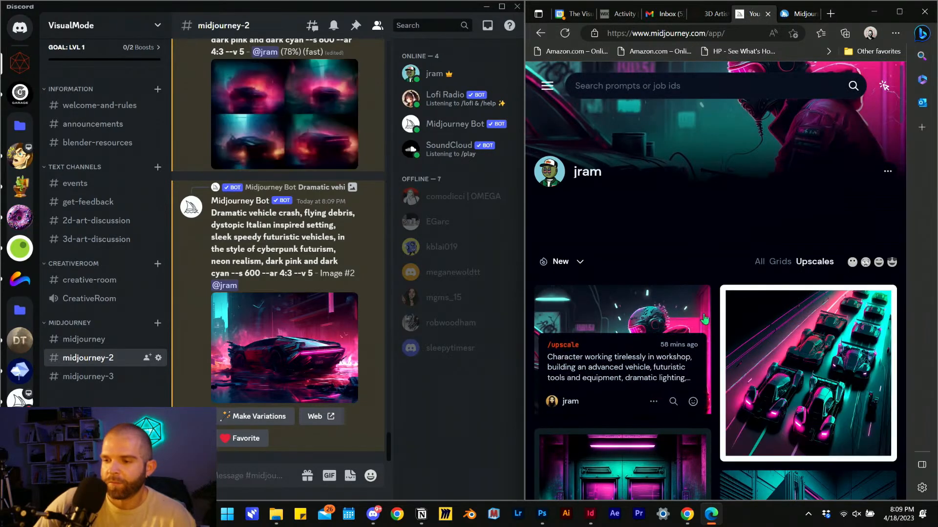
{"action": "left_click", "coordinate": [639, 331]}
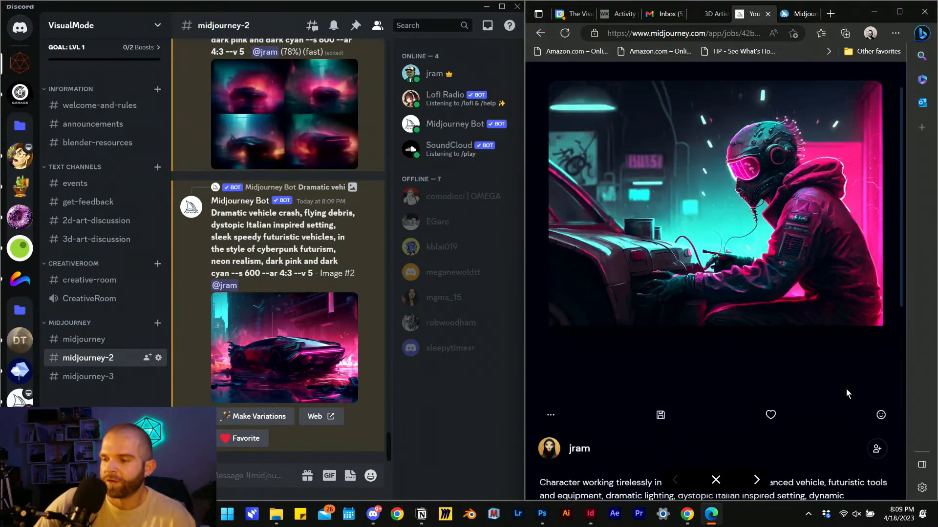
{"action": "scroll", "coordinate": [813, 361], "scroll_direction": "down", "scroll_amount": 1}
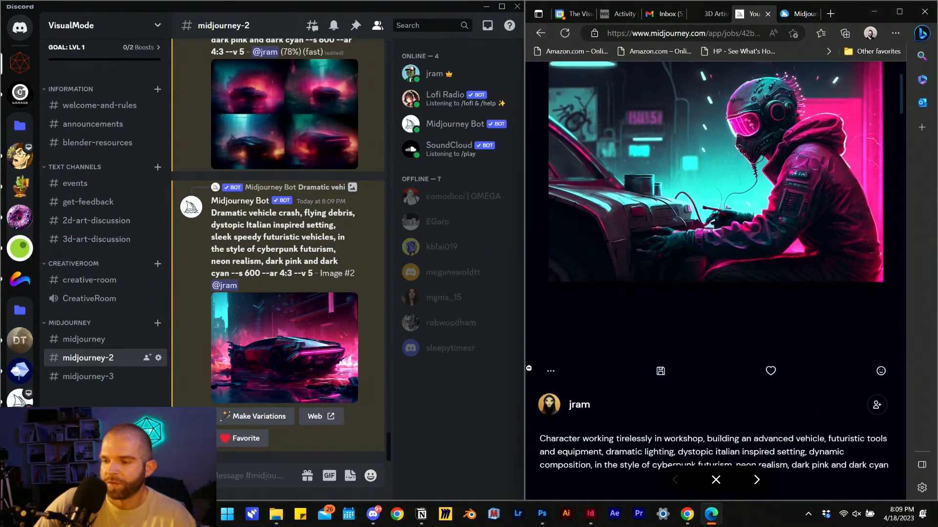
{"action": "left_click", "coordinate": [551, 371]}
{"action": "left_click", "coordinate": [590, 349]}
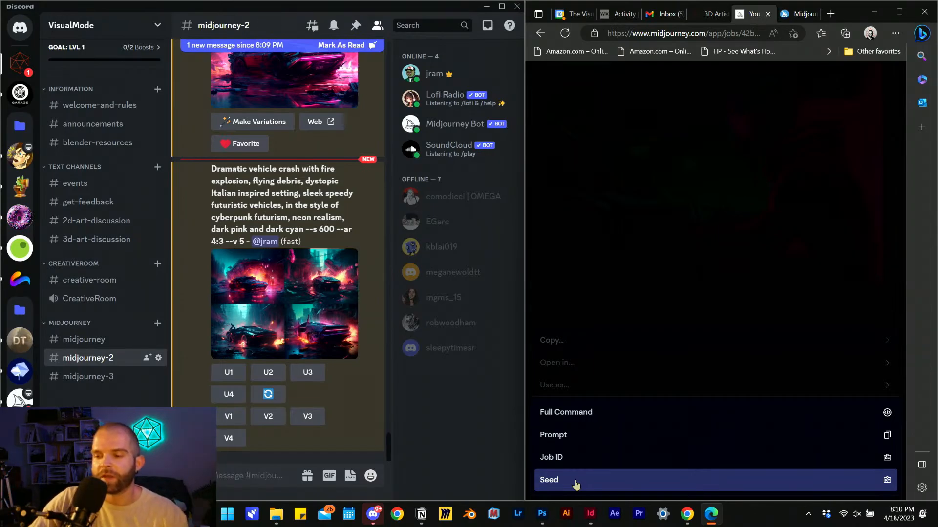
{"action": "left_click", "coordinate": [575, 482]}
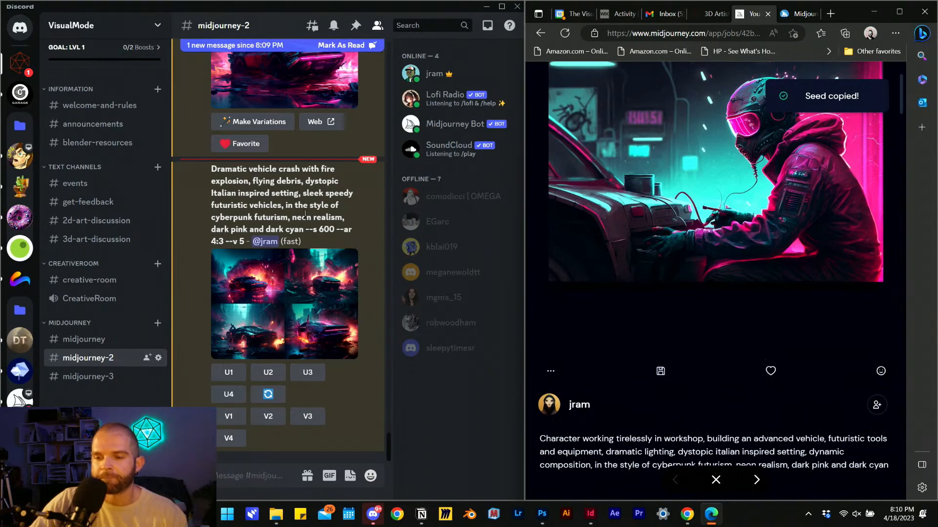
Examine the fire explosion crash grid enlarged and compare it with the earlier upscaled crash image
{"action": "left_click", "coordinate": [284, 299]}
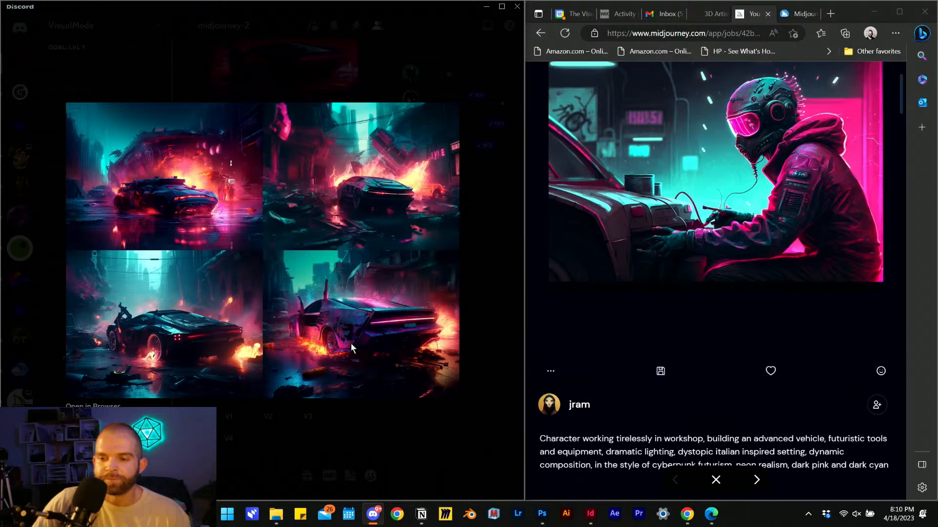
{"action": "left_click", "coordinate": [262, 443]}
{"action": "scroll", "coordinate": [371, 211], "scroll_direction": "up", "scroll_amount": 5}
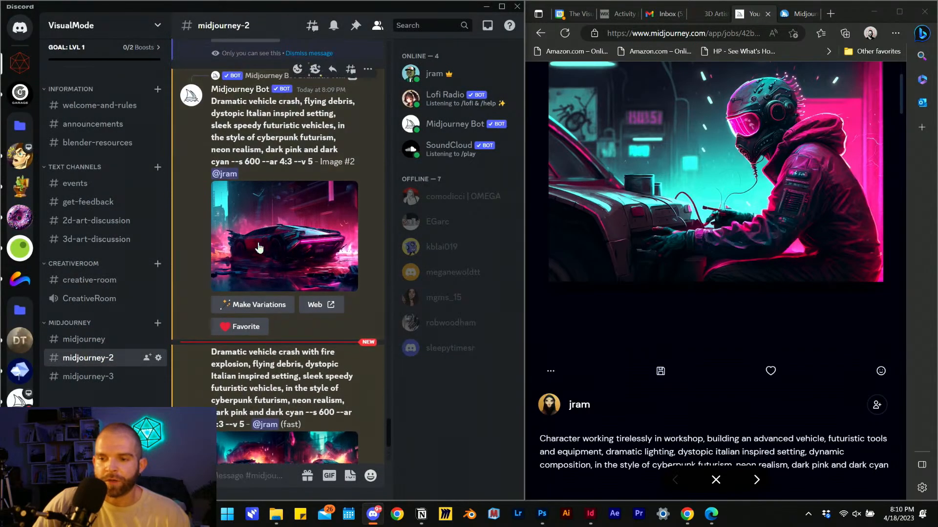
{"action": "scroll", "coordinate": [284, 229], "scroll_direction": "down", "scroll_amount": 3}
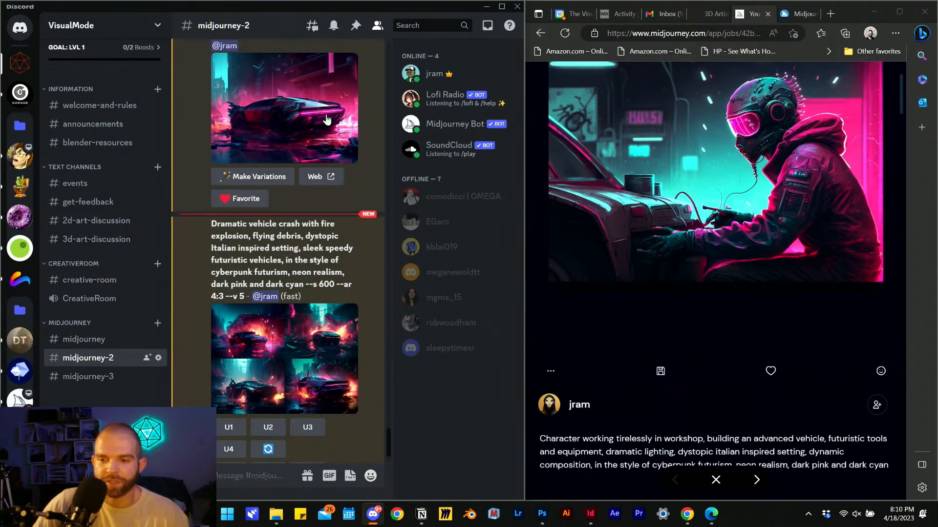
{"action": "left_click", "coordinate": [294, 368]}
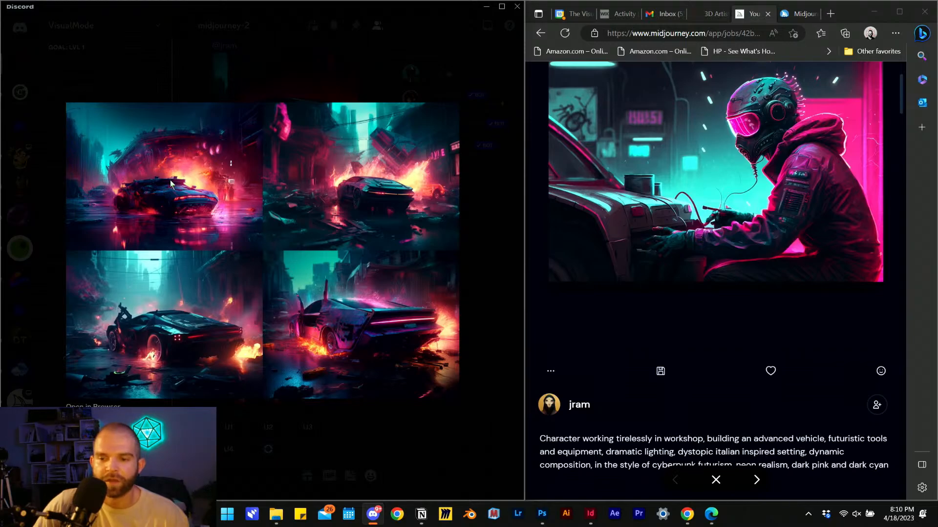
{"action": "left_click", "coordinate": [322, 447]}
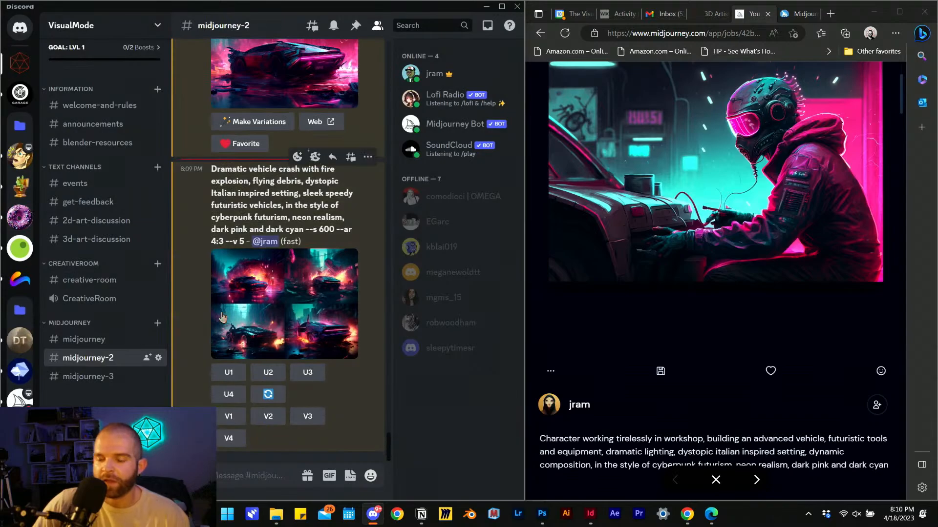
Upscale the first image of the fire explosion grid and look back at the earlier upscaled car
{"action": "left_click", "coordinate": [231, 381]}
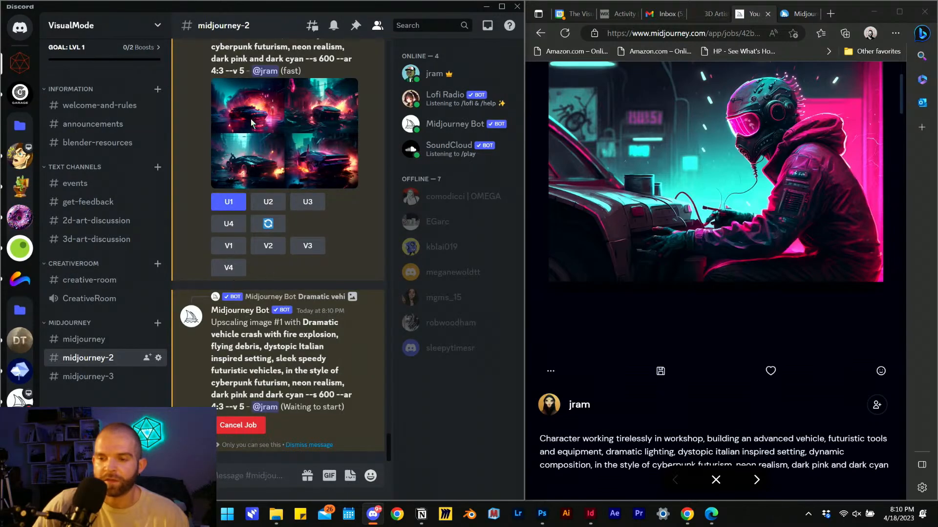
{"action": "scroll", "coordinate": [250, 195], "scroll_direction": "up", "scroll_amount": 1}
{"action": "scroll", "coordinate": [264, 210], "scroll_direction": "up", "scroll_amount": 3}
{"action": "scroll", "coordinate": [273, 222], "scroll_direction": "up", "scroll_amount": 4}
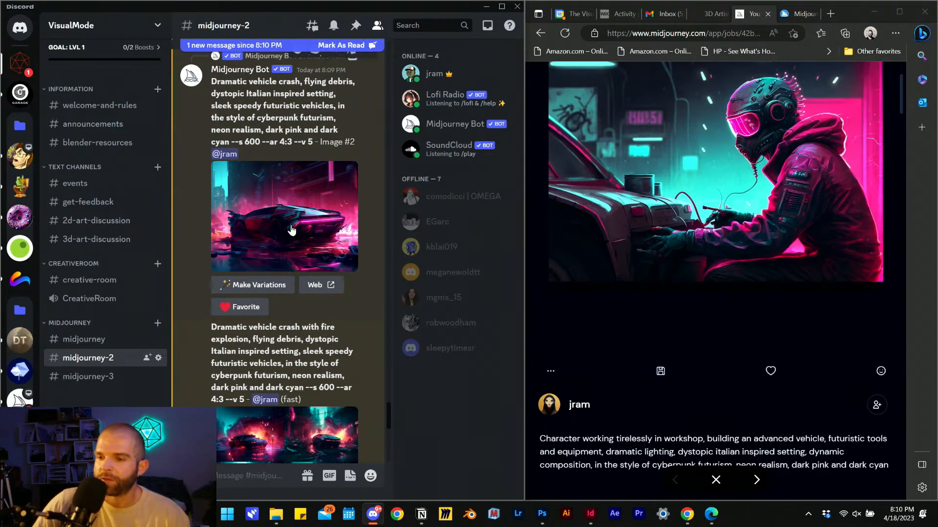
{"action": "scroll", "coordinate": [640, 161], "scroll_direction": "up", "scroll_amount": 1}
Reload the workshop character's page in the browser and examine its image, prompt and generation details
{"action": "left_click", "coordinate": [565, 35]}
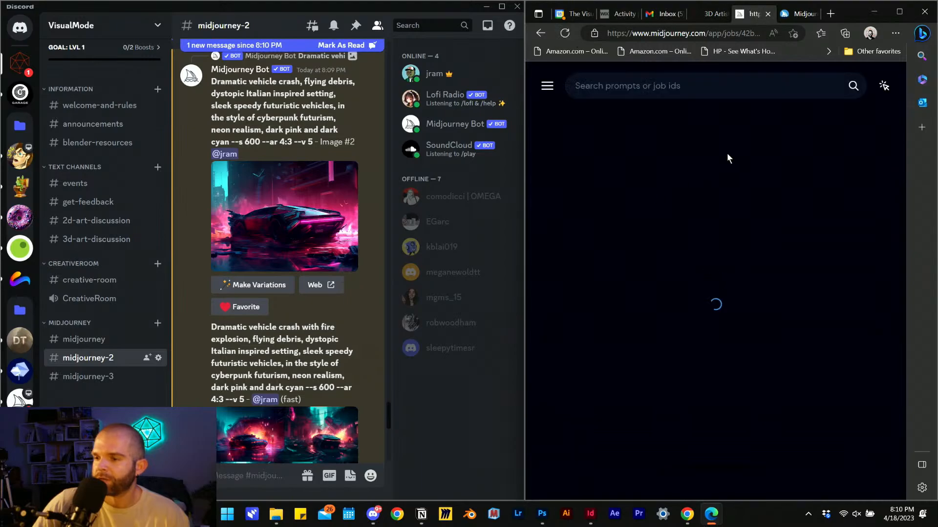
{"action": "scroll", "coordinate": [732, 449], "scroll_direction": "down", "scroll_amount": 2}
{"action": "scroll", "coordinate": [732, 438], "scroll_direction": "down", "scroll_amount": 2}
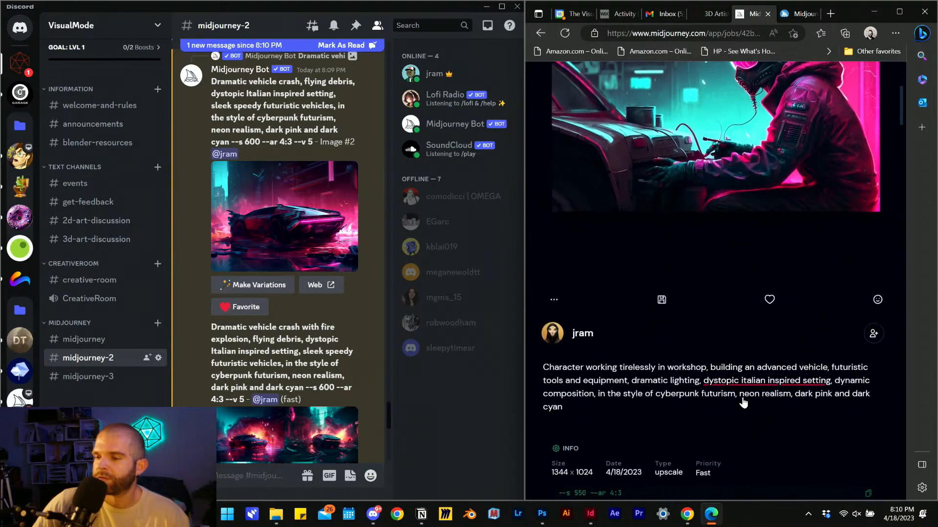
{"action": "scroll", "coordinate": [732, 429], "scroll_direction": "up", "scroll_amount": 5}
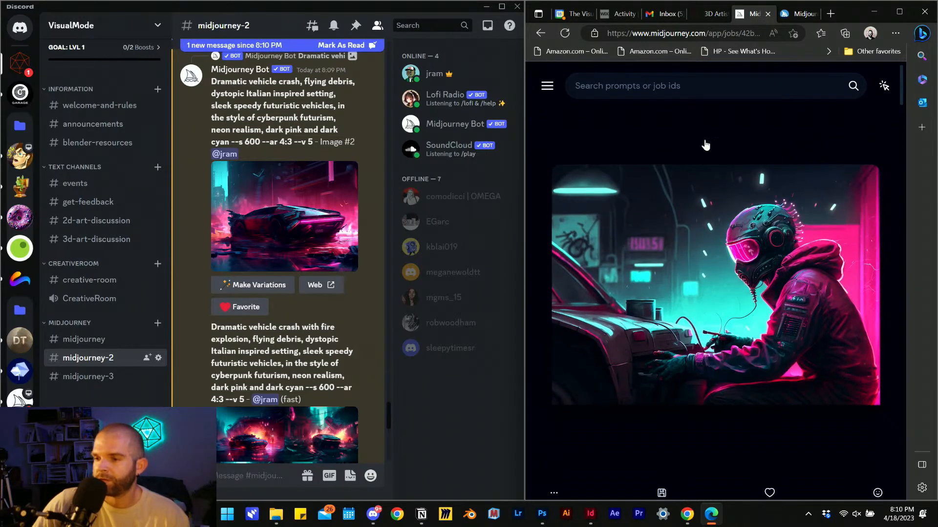
{"action": "scroll", "coordinate": [649, 262], "scroll_direction": "down", "scroll_amount": 8}
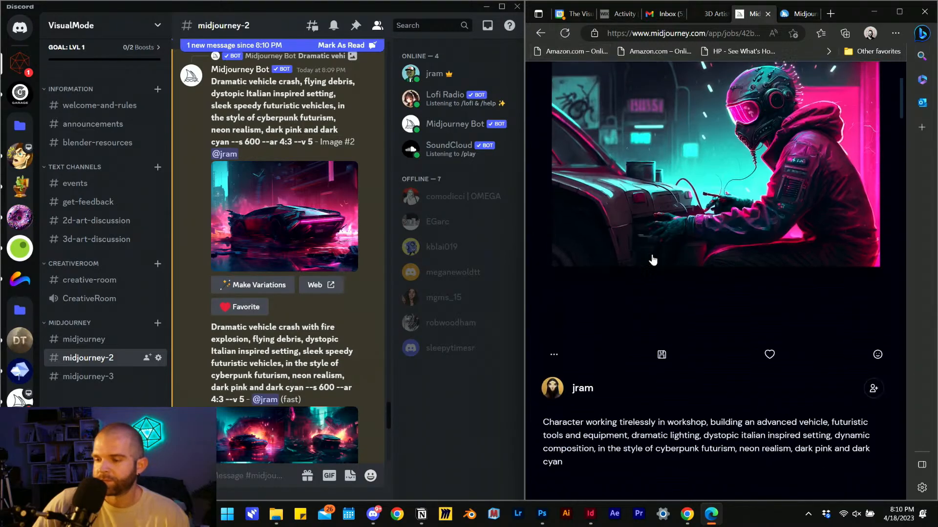
{"action": "scroll", "coordinate": [754, 230], "scroll_direction": "up", "scroll_amount": 4}
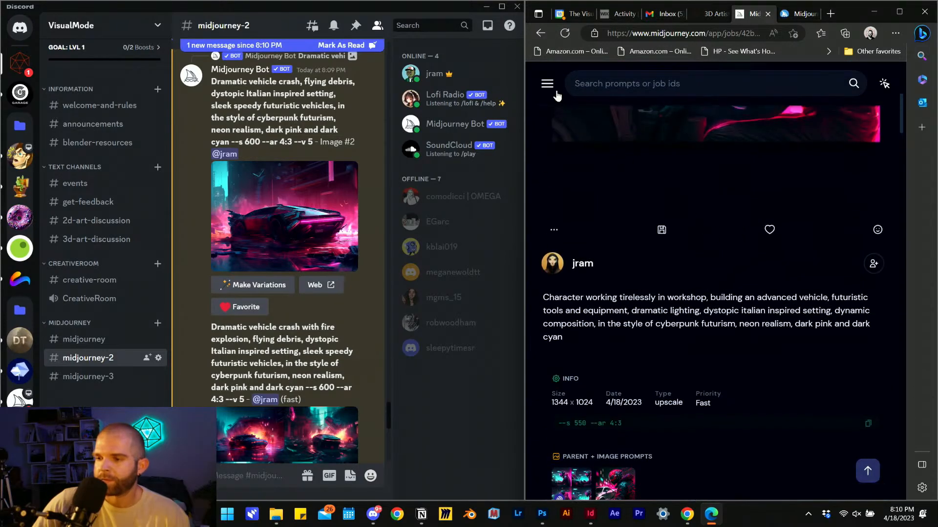
Return to the personal Midjourney gallery, reload it, and check for the newest upscales
{"action": "left_click", "coordinate": [540, 33]}
{"action": "scroll", "coordinate": [637, 257], "scroll_direction": "down", "scroll_amount": 1}
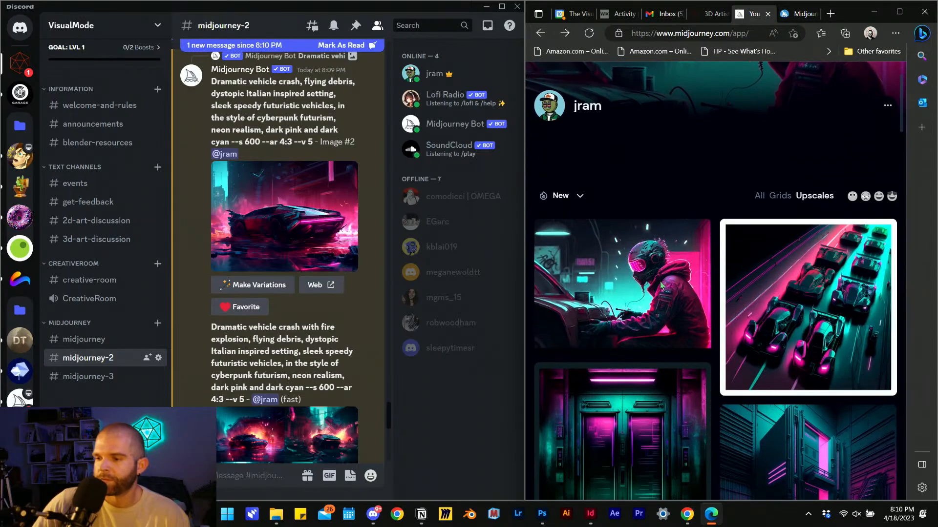
{"action": "left_click", "coordinate": [589, 34]}
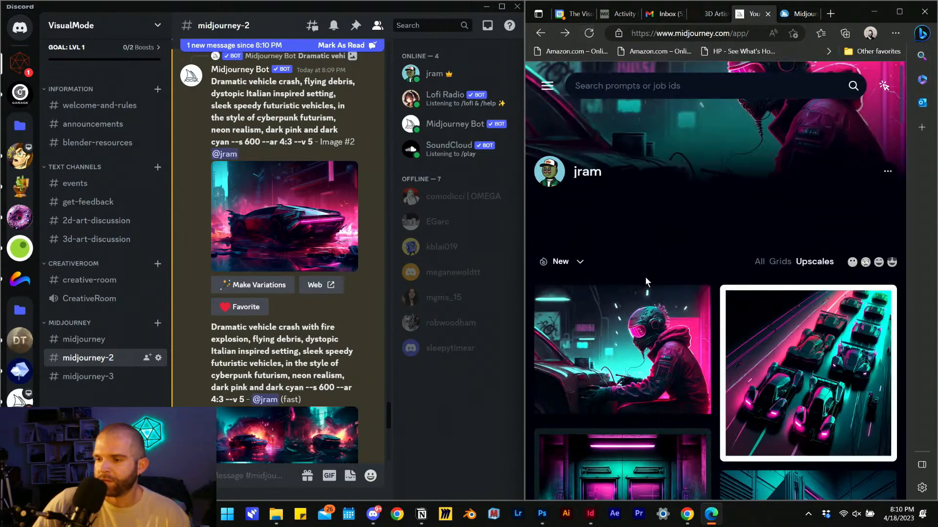
{"action": "scroll", "coordinate": [667, 270], "scroll_direction": "down", "scroll_amount": 2}
Open the first upscaled car crash image from Discord in Chrome and copy its image address
{"action": "left_click", "coordinate": [308, 233]}
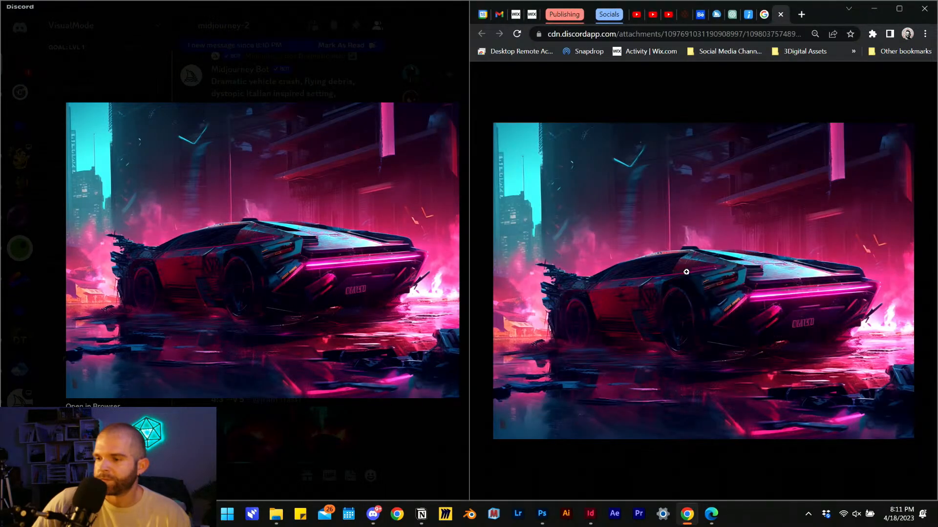
{"action": "right_click", "coordinate": [687, 274]}
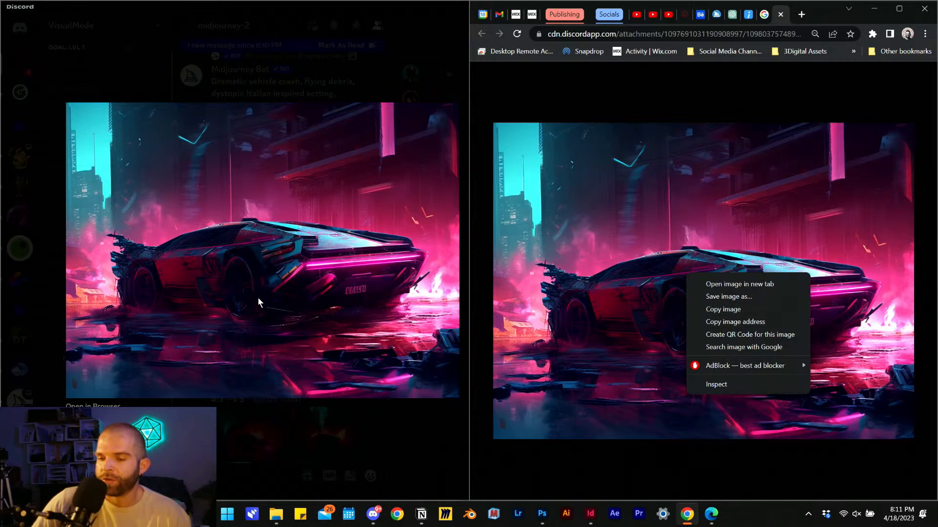
{"action": "left_click", "coordinate": [741, 327]}
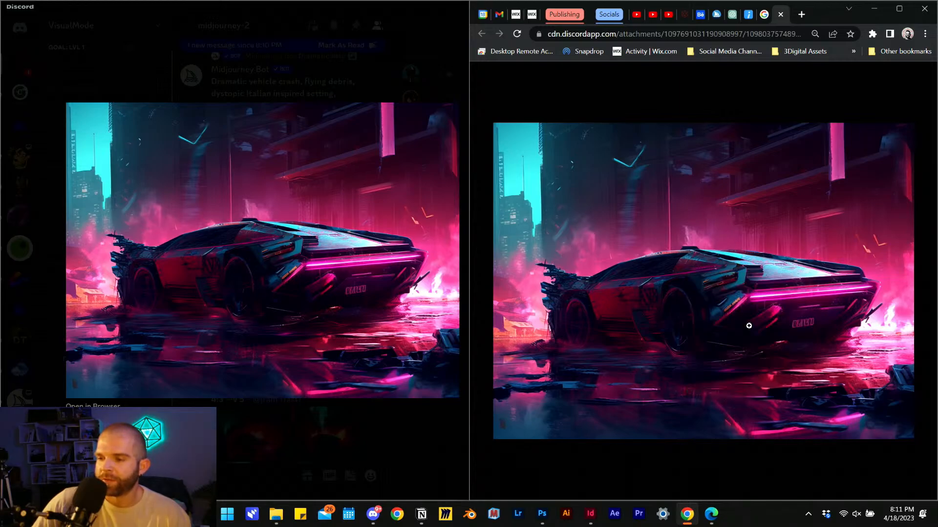
{"action": "left_click", "coordinate": [330, 449]}
Try to run the /show command in the midjourney-2 channel with the copied image address as job_id
{"action": "scroll", "coordinate": [278, 426], "scroll_direction": "down", "scroll_amount": 5}
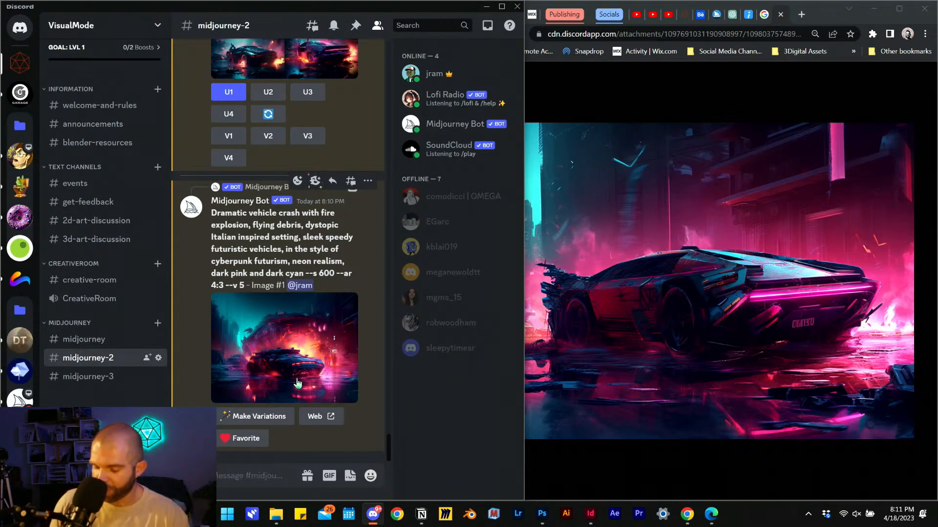
{"action": "type", "text": "/"}
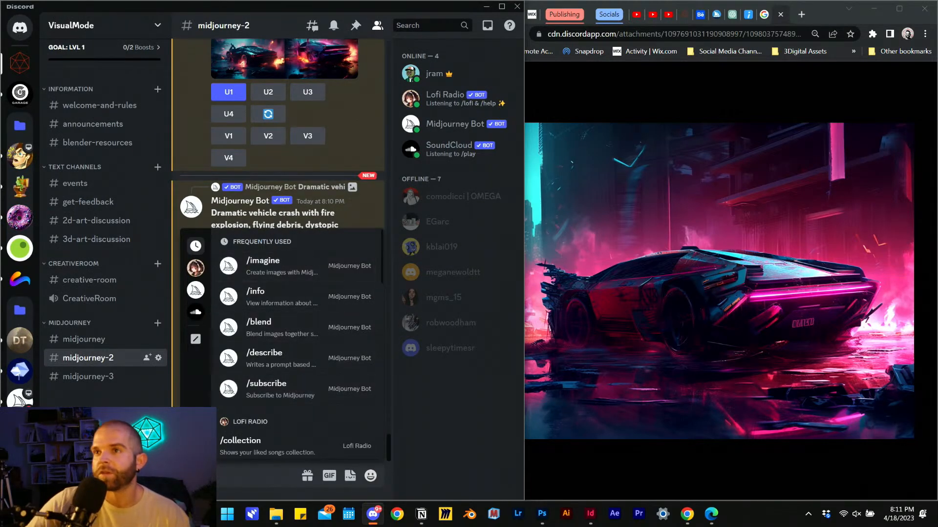
{"action": "key", "text": "alt+Tab"}
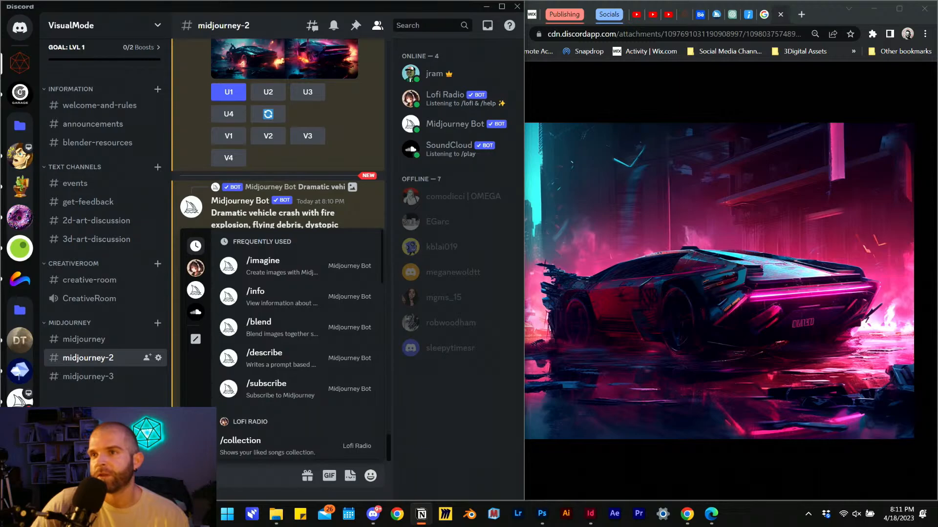
{"action": "left_click", "coordinate": [243, 479]}
{"action": "type", "text": "/"}
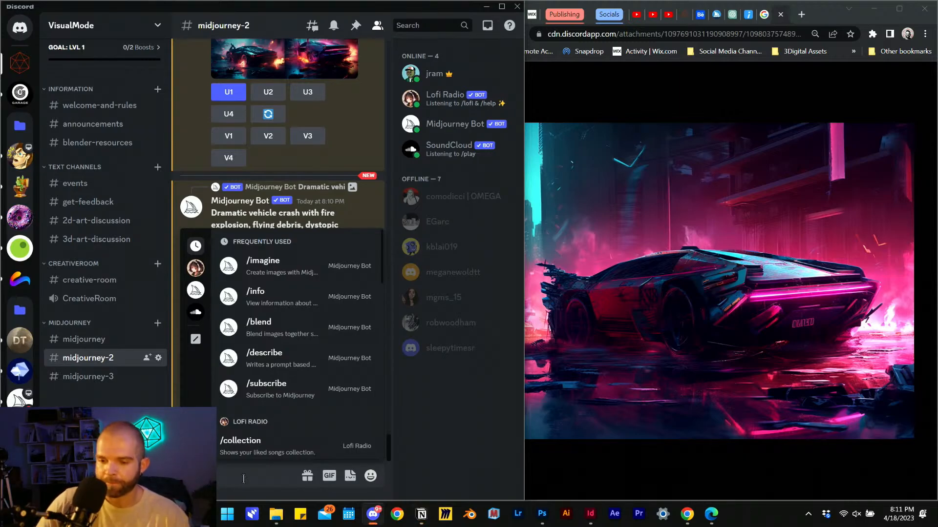
{"action": "type", "text": "show"}
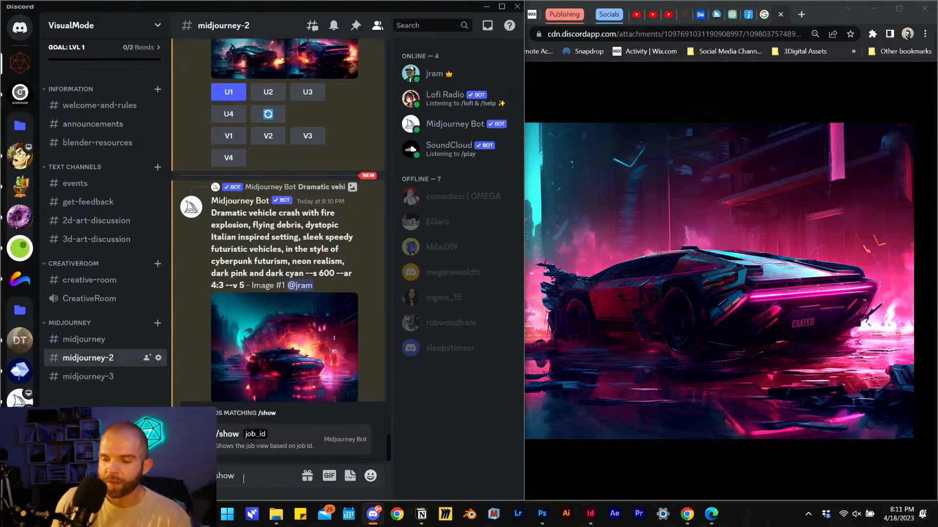
{"action": "key", "text": "Tab"}
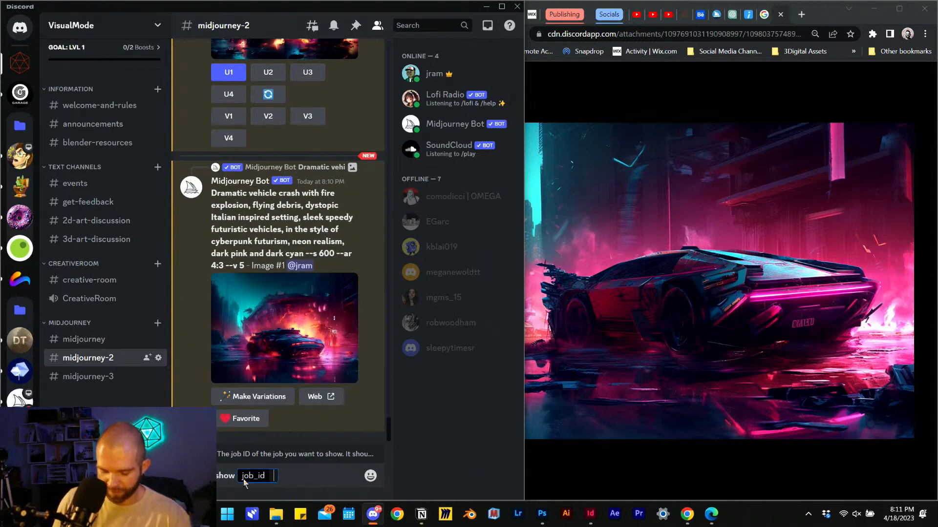
{"action": "key", "text": "ctrl+v"}
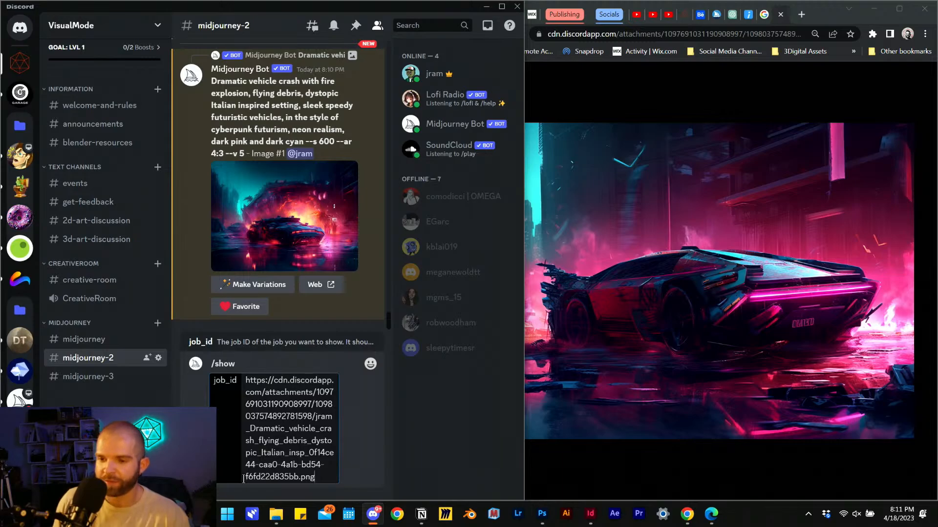
{"action": "key", "text": "Return"}
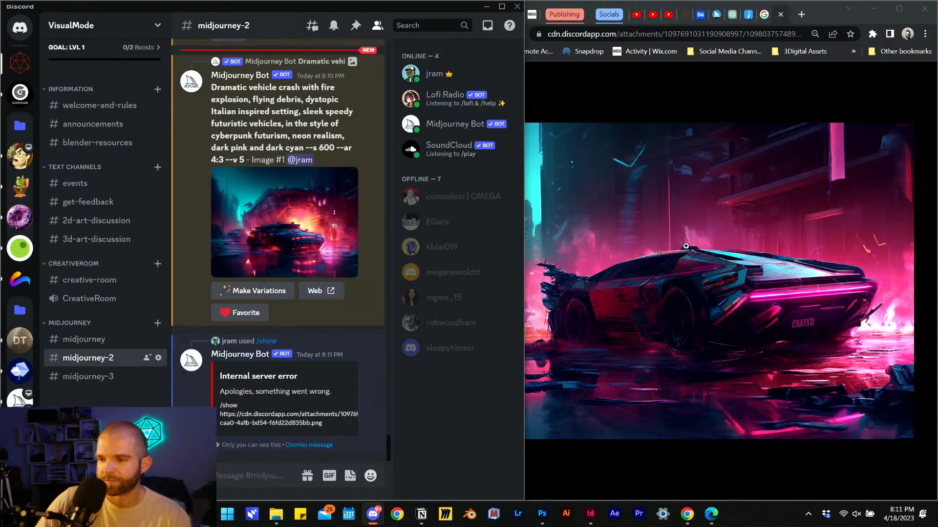
Close the image tab in Chrome, switch back to the Midjourney gallery in Edge, and reload it
{"action": "left_click", "coordinate": [780, 15]}
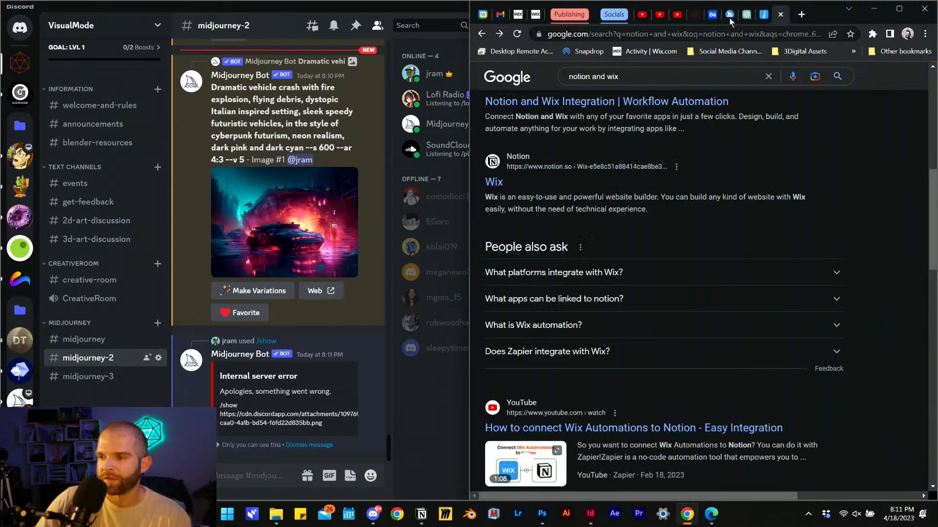
{"action": "left_click", "coordinate": [711, 514]}
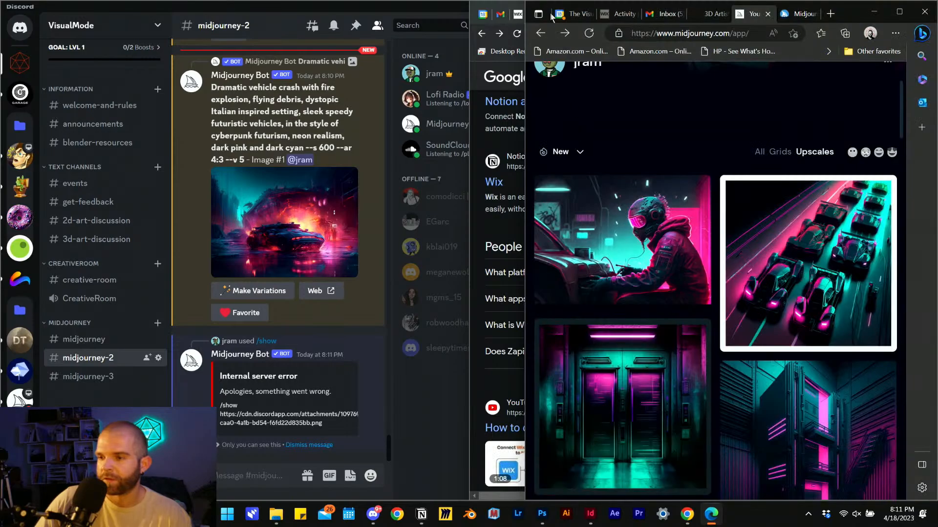
{"action": "left_click", "coordinate": [589, 33]}
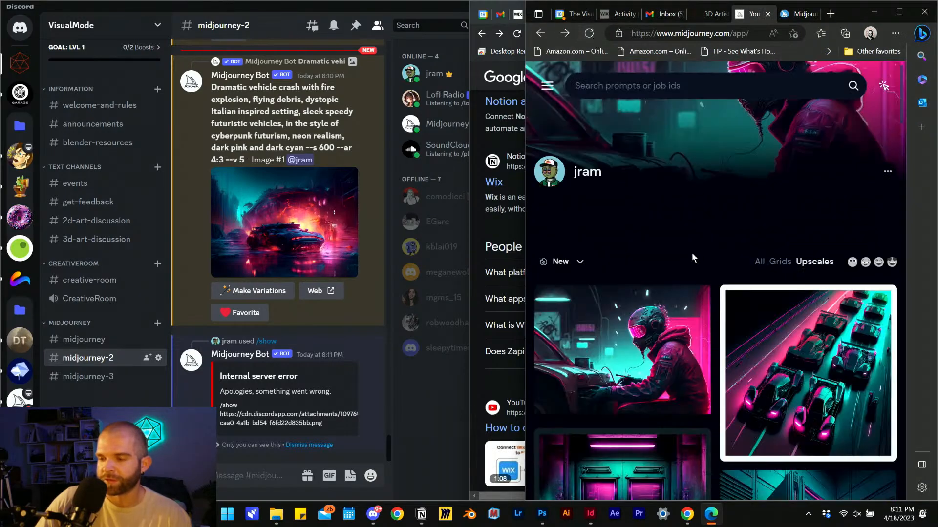
View the upscaled fire explosion car enlarged in Discord, close it, and copy the Midjourney gallery's web address in Edge
{"action": "left_click", "coordinate": [289, 218]}
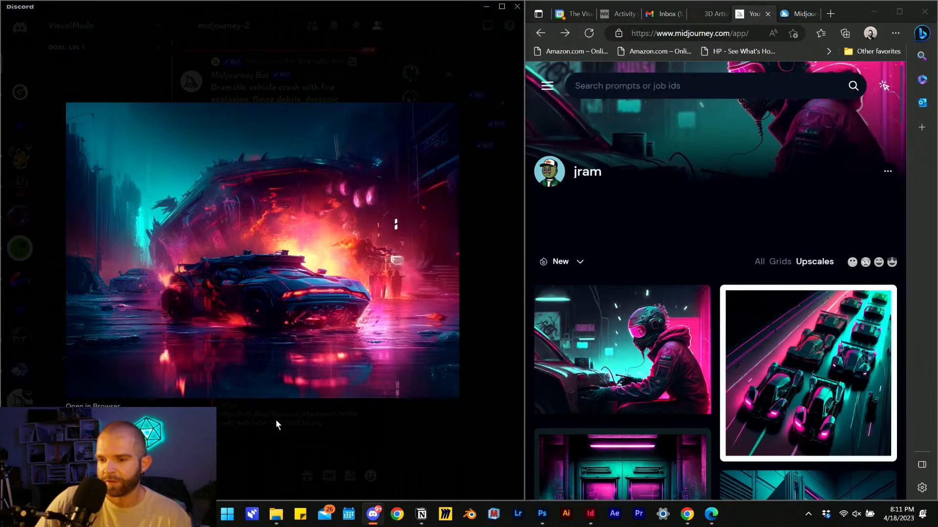
{"action": "left_click", "coordinate": [276, 420]}
{"action": "left_click", "coordinate": [693, 34]}
{"action": "key", "text": "ctrl+c"}
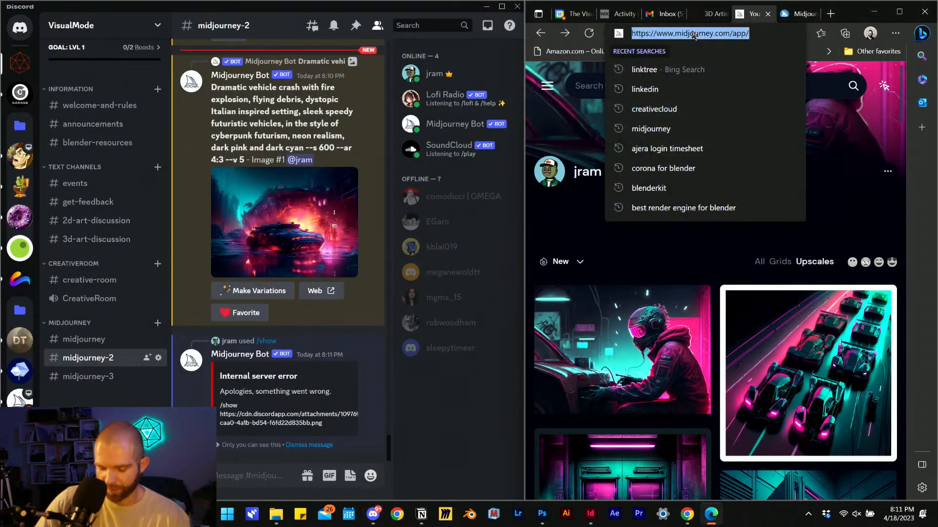
Open the copied Midjourney gallery address in a new Edge tab
{"action": "left_click", "coordinate": [830, 14]}
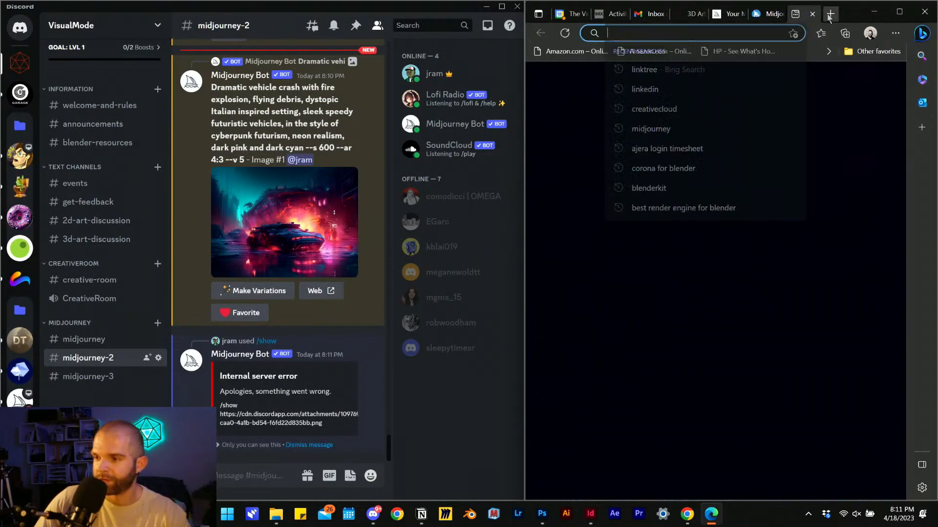
{"action": "key", "text": "ctrl+v"}
{"action": "key", "text": "Return"}
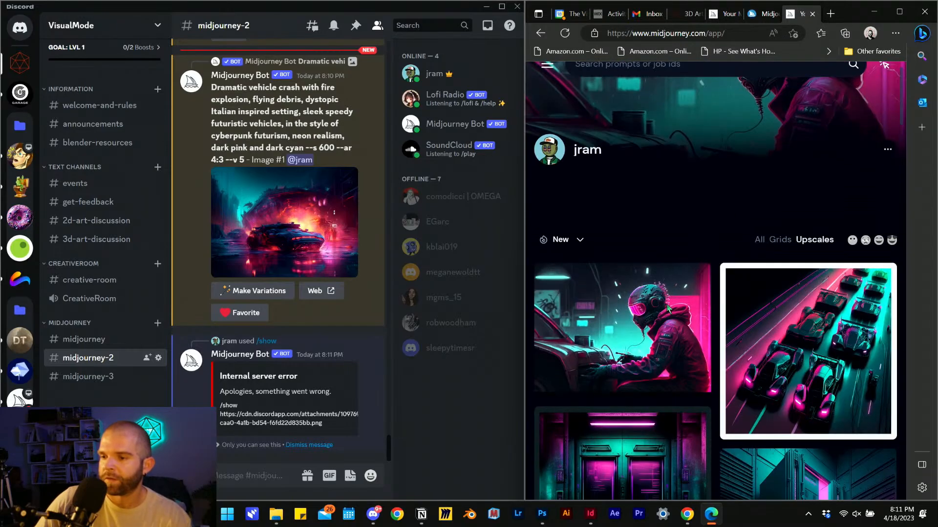
Find the upscaled vehicle crash image without fire in the midjourney-2 channel, view it enlarged and close it
{"action": "scroll", "coordinate": [289, 326], "scroll_direction": "up", "scroll_amount": 10}
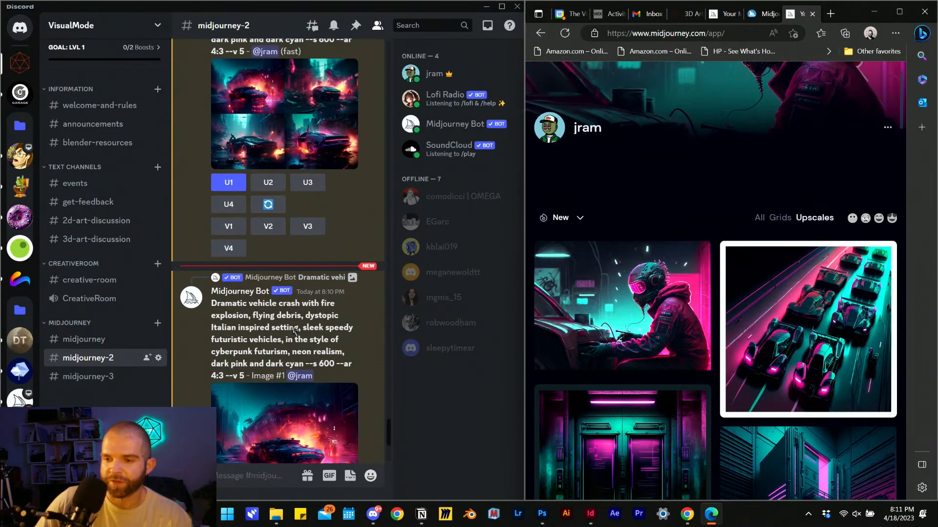
{"action": "scroll", "coordinate": [289, 282], "scroll_direction": "down", "scroll_amount": 6}
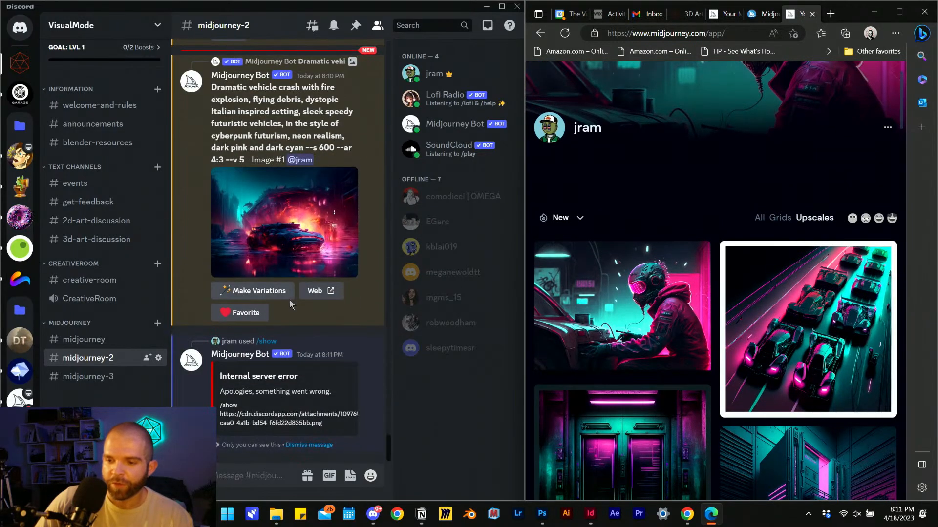
{"action": "scroll", "coordinate": [289, 300], "scroll_direction": "up", "scroll_amount": 3}
{"action": "scroll", "coordinate": [290, 302], "scroll_direction": "up", "scroll_amount": 7}
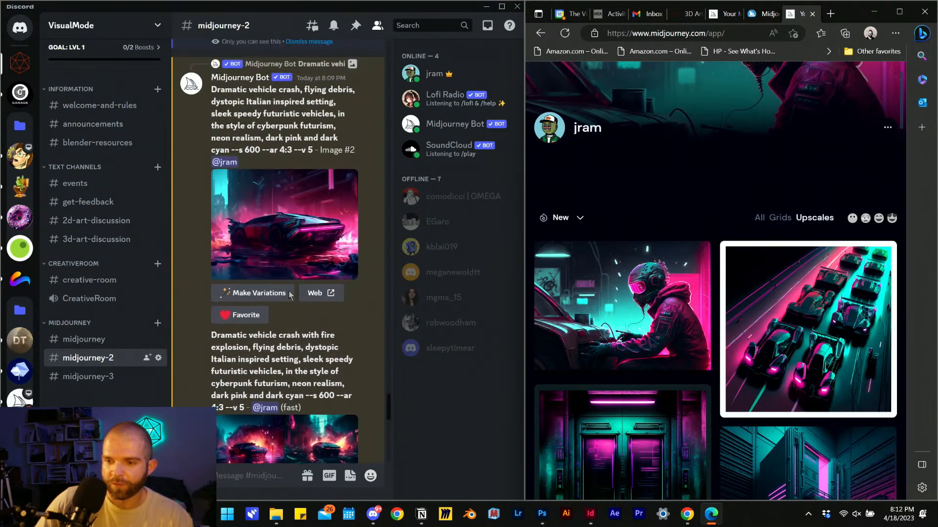
{"action": "left_click", "coordinate": [283, 274]}
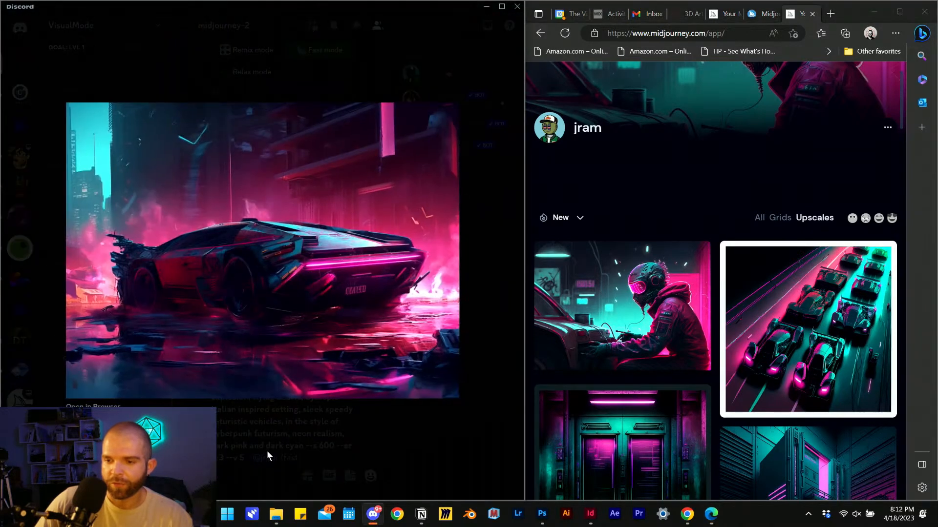
{"action": "left_click", "coordinate": [266, 451]}
Compare the crash results in the channel and highlight the fire explosion upscale's prompt text through --v 5
{"action": "scroll", "coordinate": [272, 318], "scroll_direction": "down", "scroll_amount": 5}
{"action": "scroll", "coordinate": [271, 319], "scroll_direction": "down", "scroll_amount": 5}
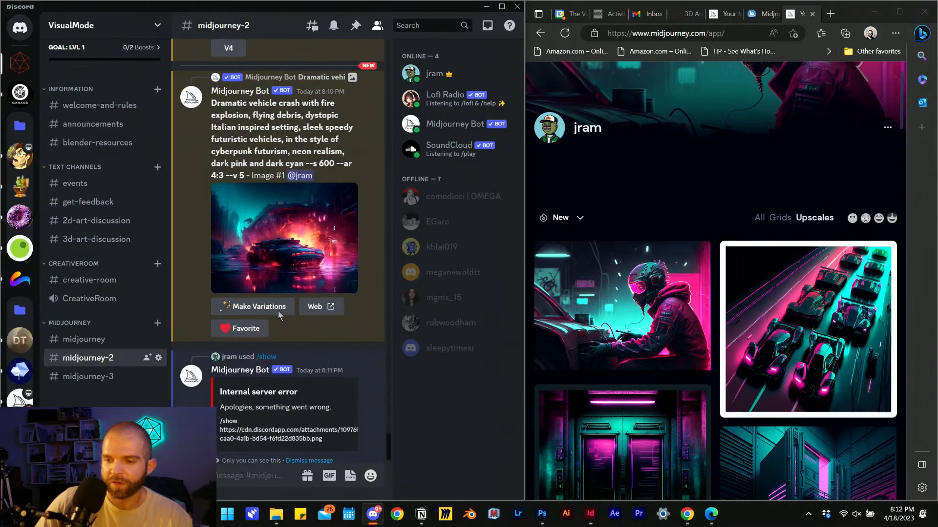
{"action": "scroll", "coordinate": [277, 310], "scroll_direction": "up", "scroll_amount": 6}
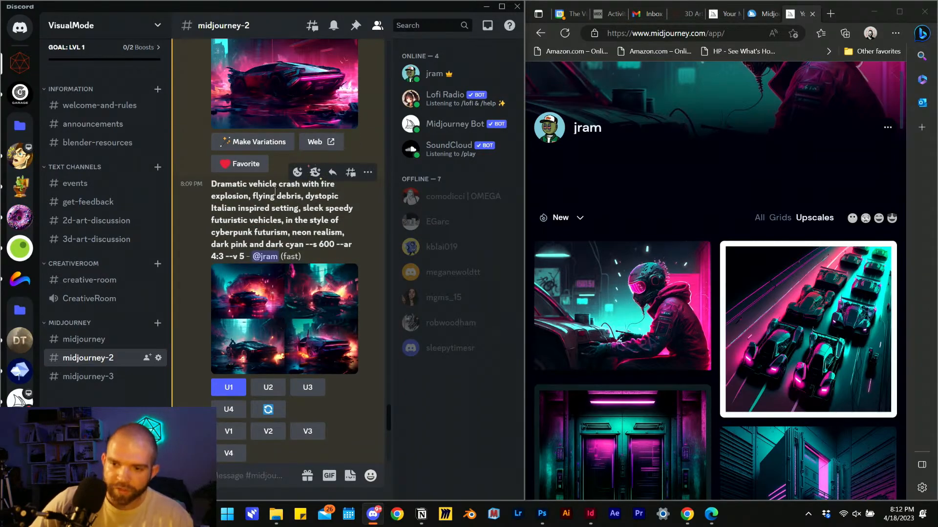
{"action": "scroll", "coordinate": [294, 256], "scroll_direction": "down", "scroll_amount": 8}
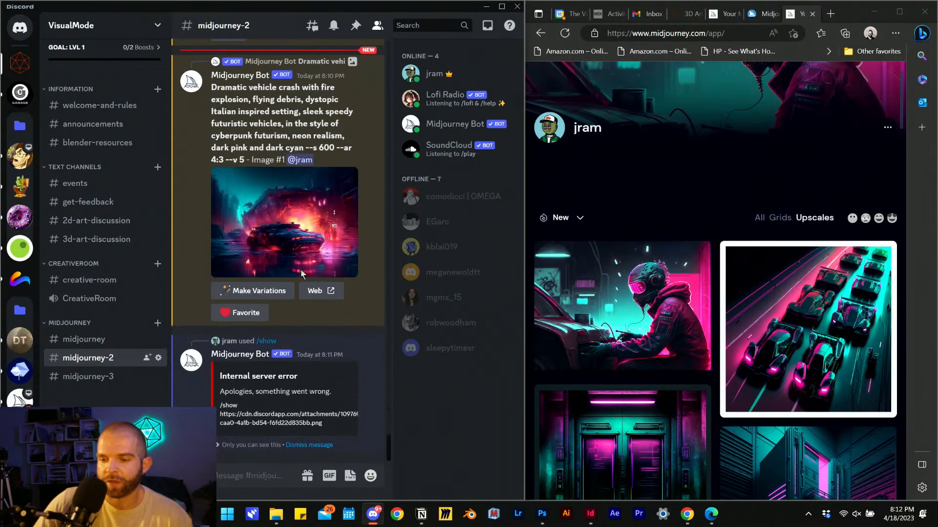
{"action": "scroll", "coordinate": [253, 196], "scroll_direction": "up", "scroll_amount": 2}
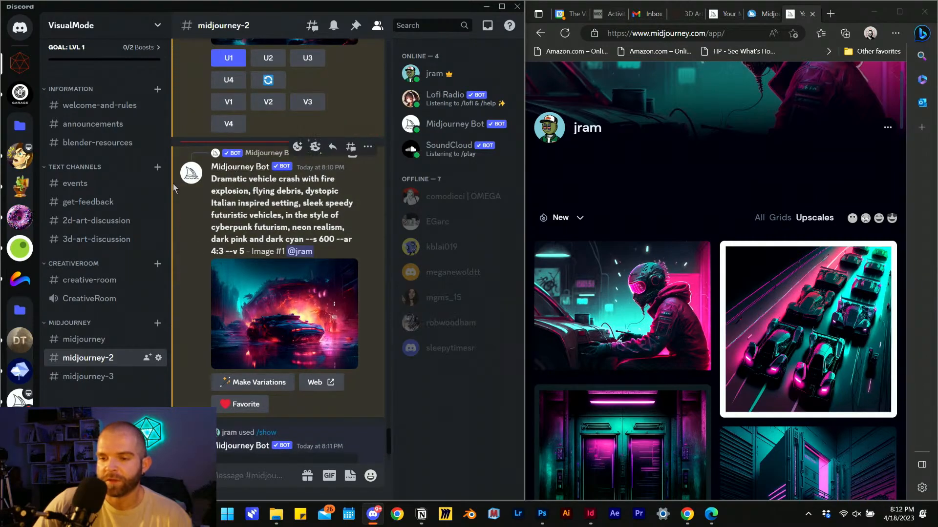
{"action": "left_click_drag", "start_coordinate": [215, 179], "coordinate": [248, 250]}
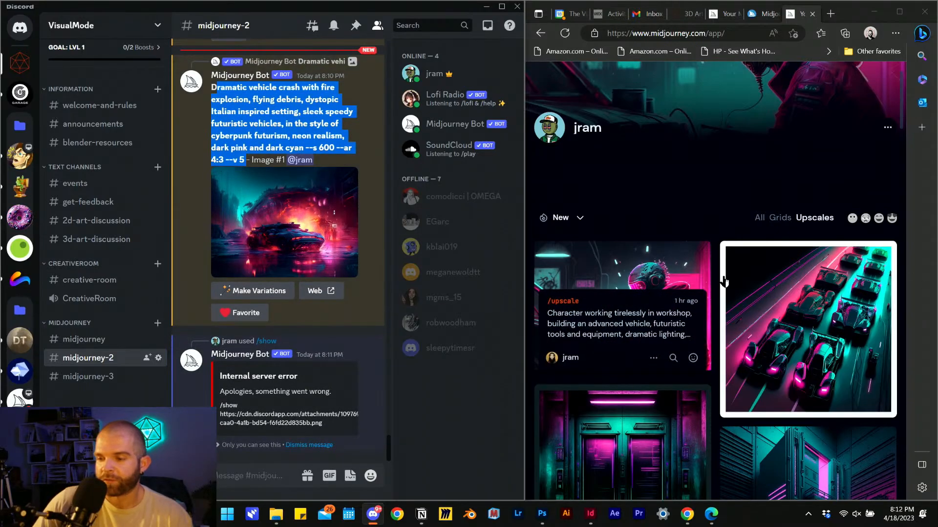
Browse the upscaled images in the Midjourney gallery in Edge and return to the newest ones
{"action": "scroll", "coordinate": [635, 274], "scroll_direction": "down", "scroll_amount": 5}
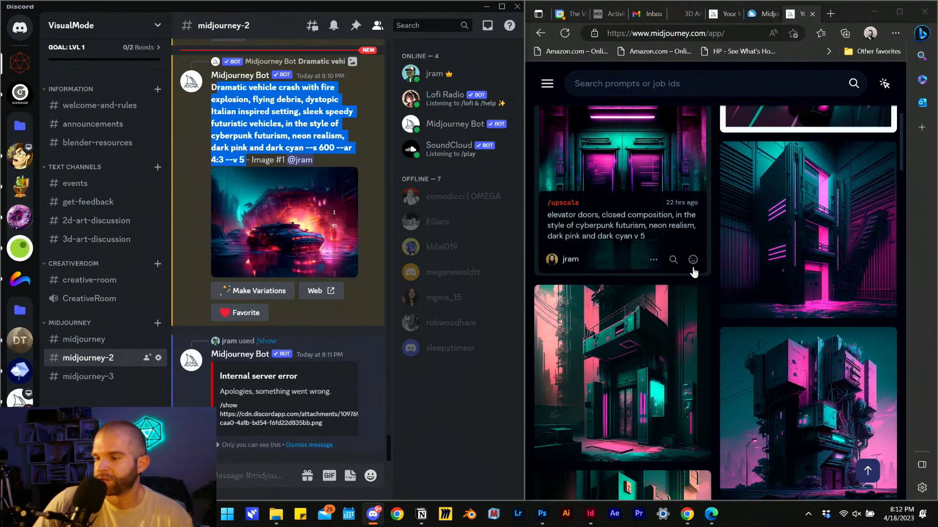
{"action": "scroll", "coordinate": [637, 240], "scroll_direction": "down", "scroll_amount": 5}
{"action": "scroll", "coordinate": [683, 280], "scroll_direction": "down", "scroll_amount": 8}
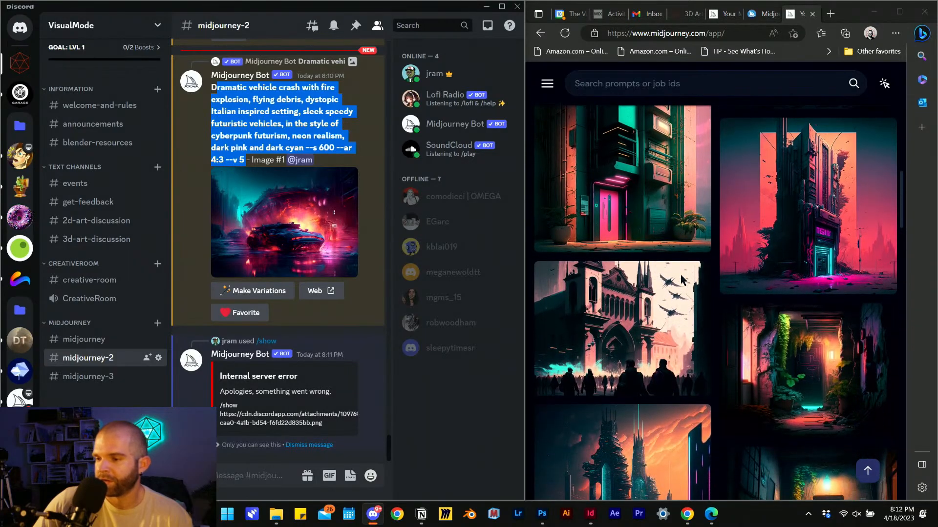
{"action": "scroll", "coordinate": [754, 213], "scroll_direction": "down", "scroll_amount": 5}
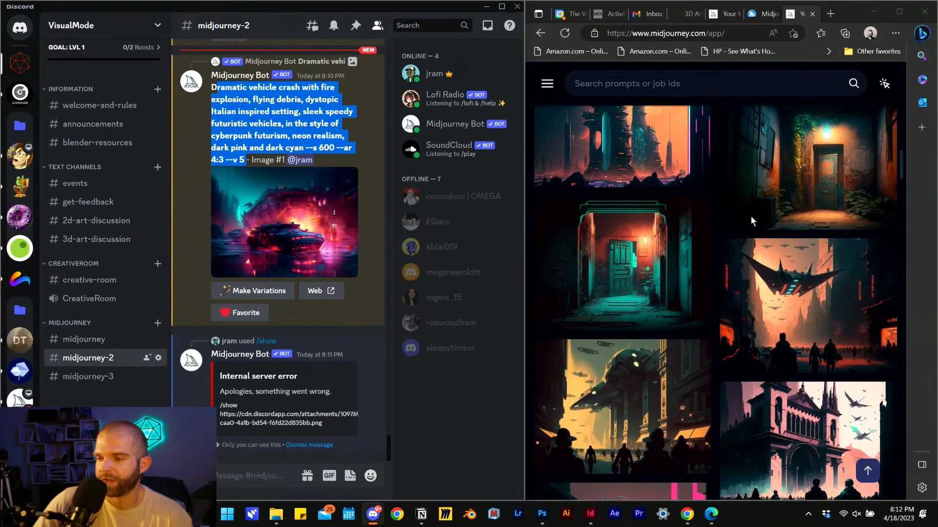
{"action": "scroll", "coordinate": [684, 234], "scroll_direction": "up", "scroll_amount": 5}
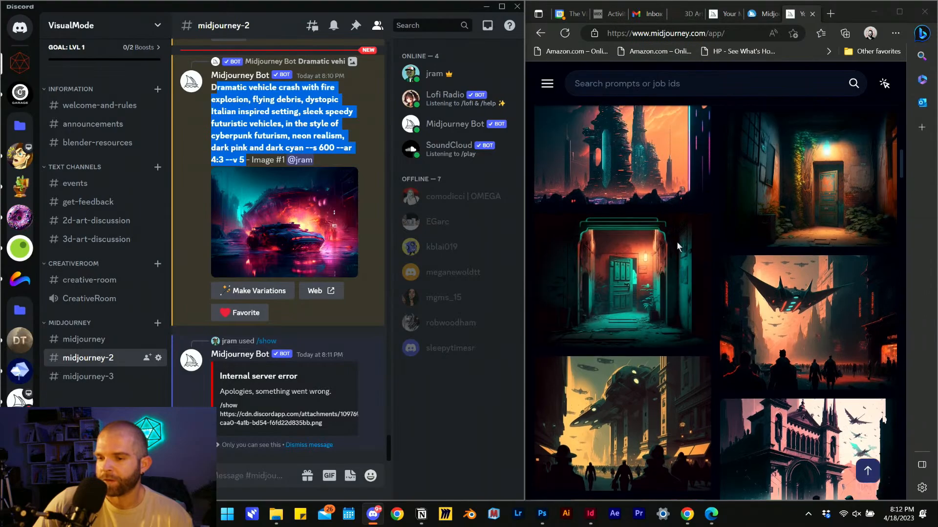
{"action": "scroll", "coordinate": [650, 294], "scroll_direction": "up", "scroll_amount": 6}
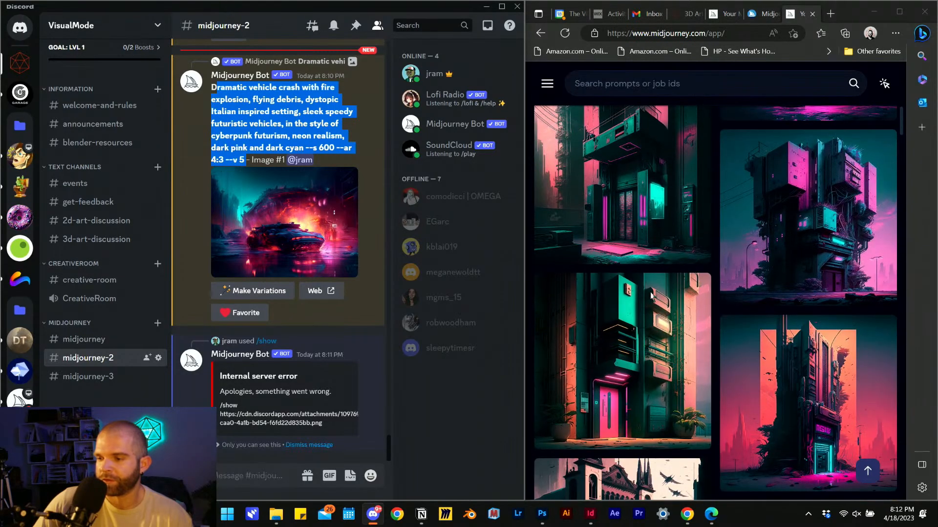
{"action": "scroll", "coordinate": [653, 297], "scroll_direction": "up", "scroll_amount": 5}
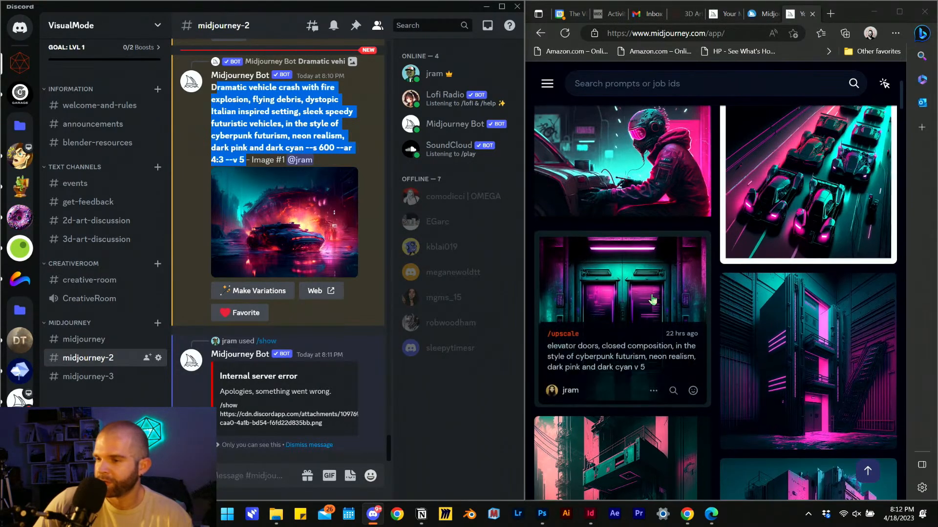
Open the row of race cars image in the gallery and copy its seed
{"action": "left_click", "coordinate": [778, 228]}
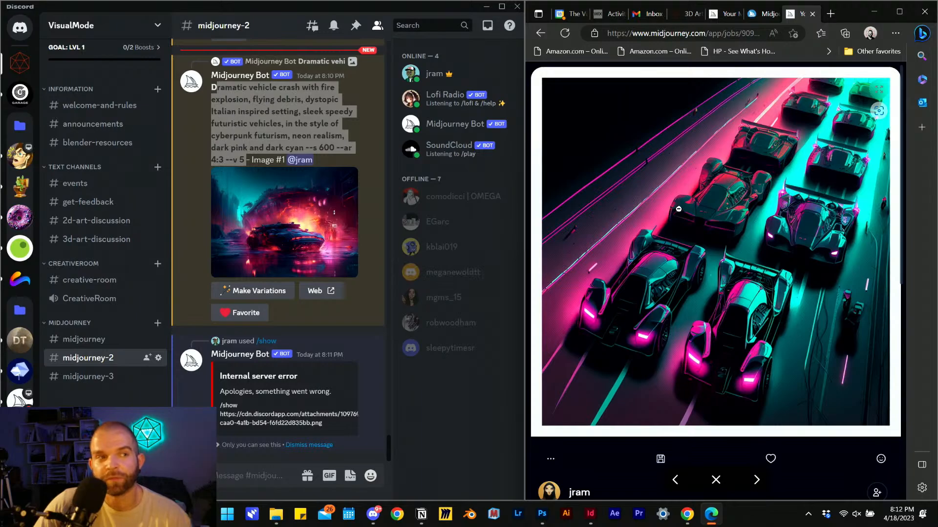
{"action": "scroll", "coordinate": [693, 228], "scroll_direction": "down", "scroll_amount": 1}
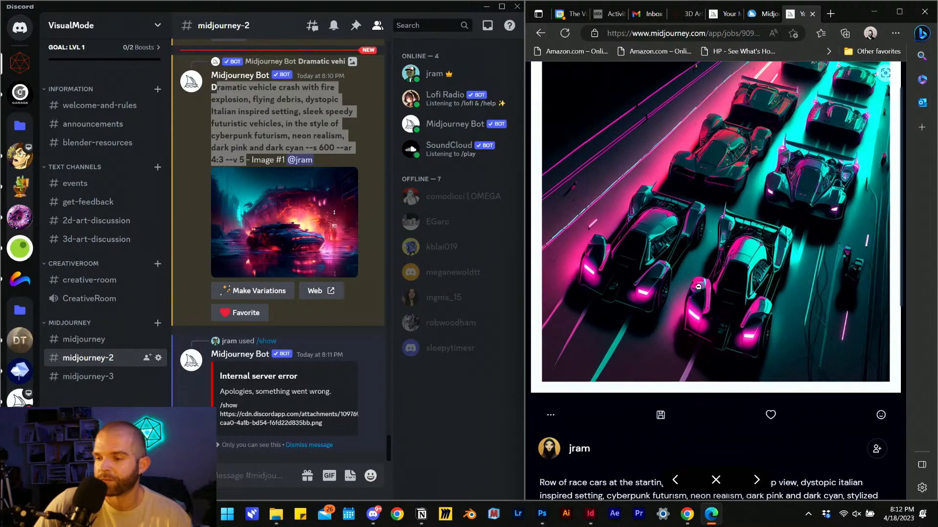
{"action": "left_click", "coordinate": [552, 415]}
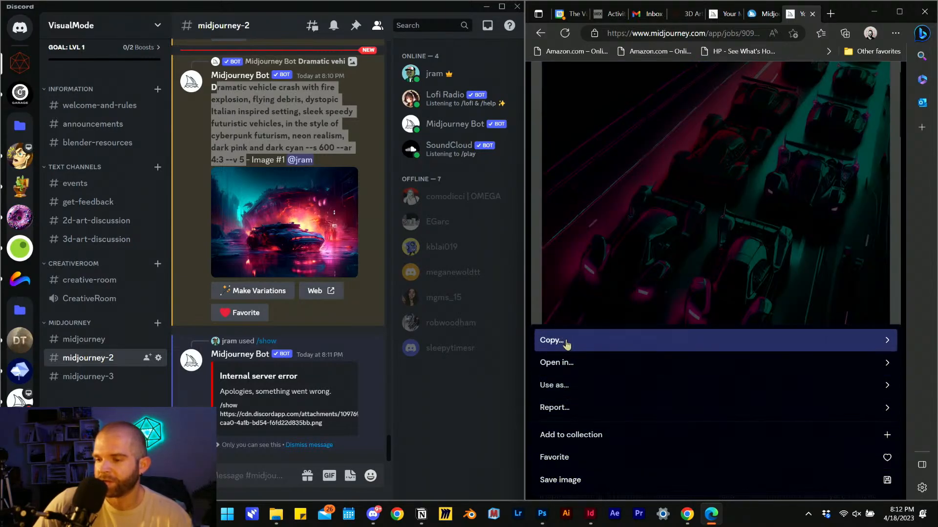
{"action": "left_click", "coordinate": [567, 342]}
{"action": "left_click", "coordinate": [549, 482]}
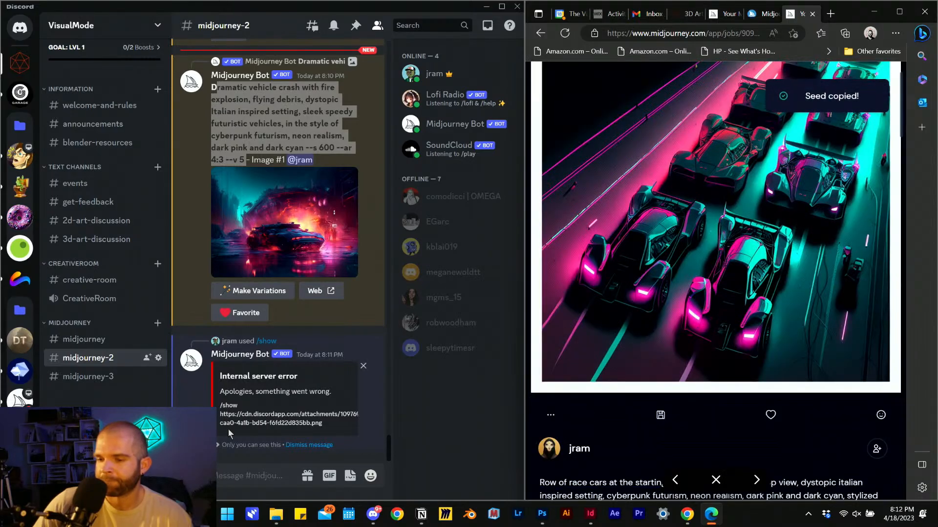
Start an /imagine prompt in the midjourney-2 channel in Discord and paste the copied seed 397549006
{"action": "left_click", "coordinate": [237, 474]}
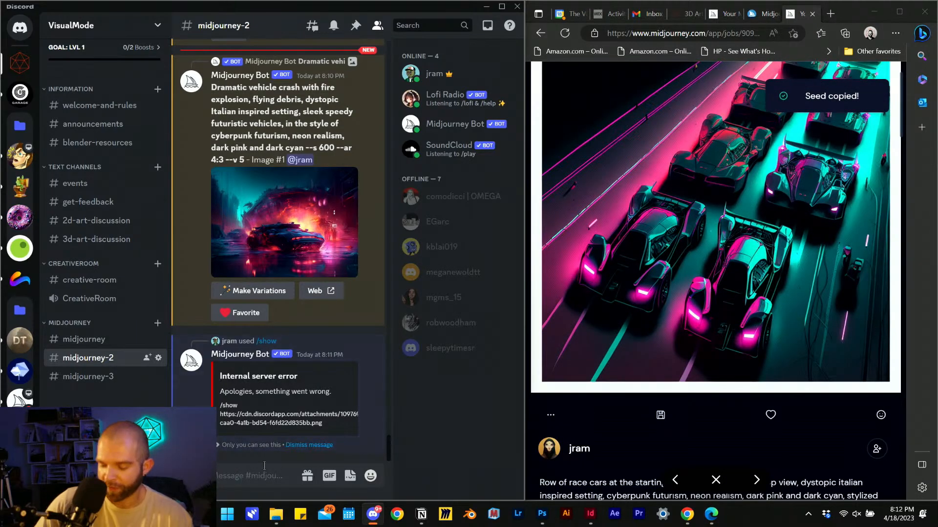
{"action": "type", "text": "/im"}
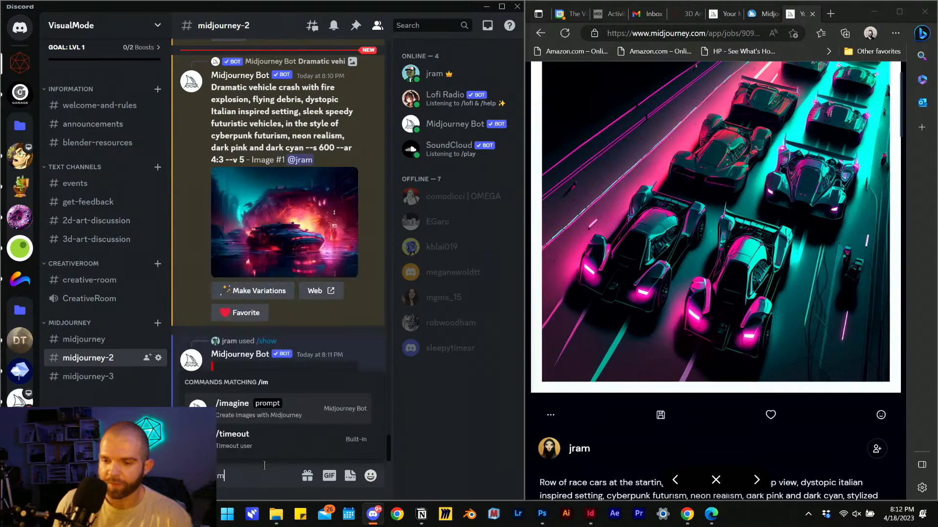
{"action": "key", "text": "Tab"}
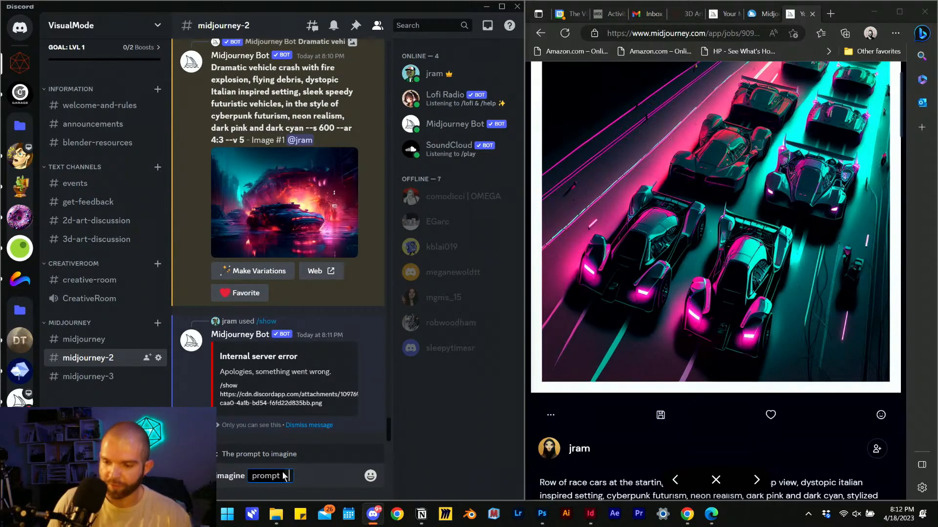
{"action": "key", "text": "ctrl+v"}
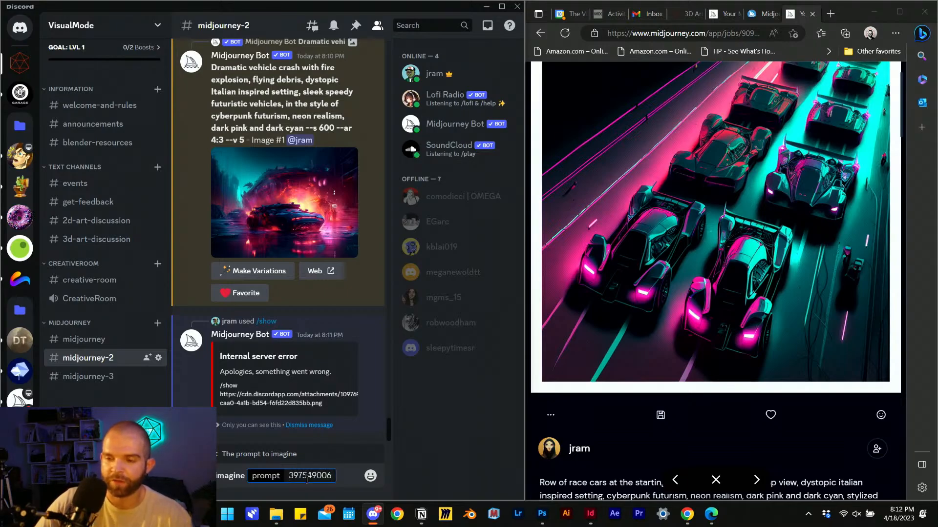
Copy the race car image's link from the gallery and paste it before the seed in the /imagine prompt
{"action": "scroll", "coordinate": [793, 205], "scroll_direction": "up", "scroll_amount": 1}
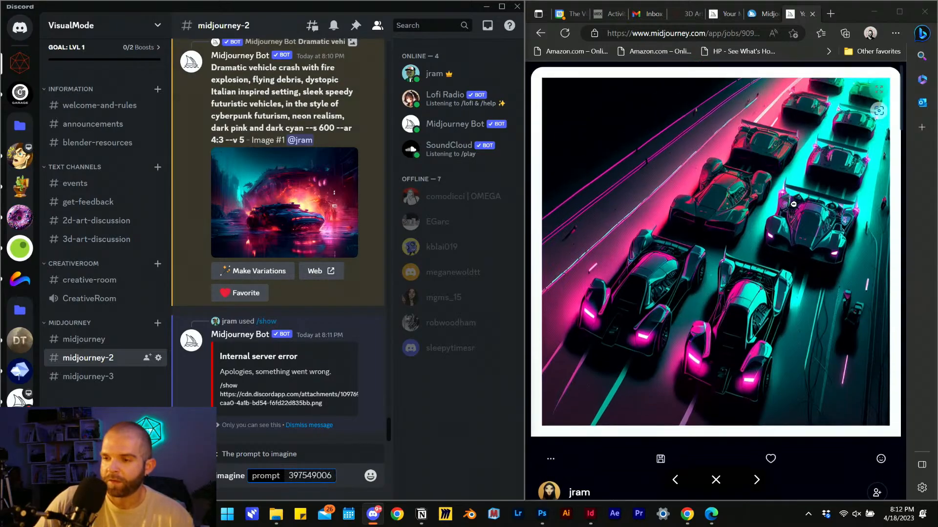
{"action": "right_click", "coordinate": [710, 209]}
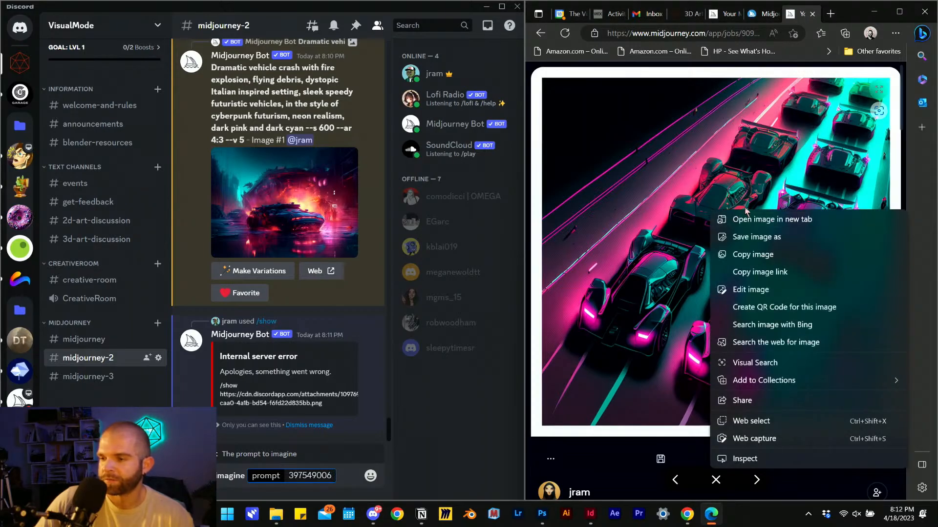
{"action": "left_click", "coordinate": [752, 254]}
{"action": "left_click", "coordinate": [322, 482]}
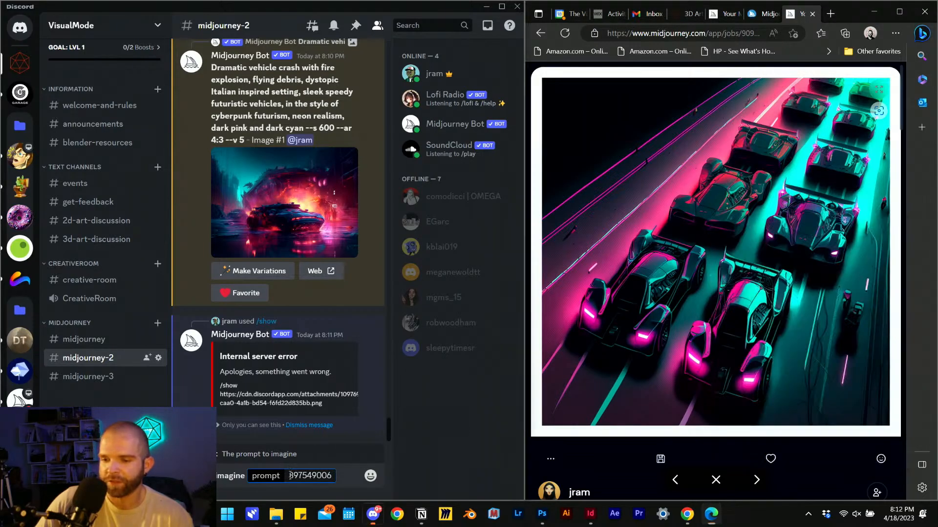
{"action": "key", "text": "ctrl+v"}
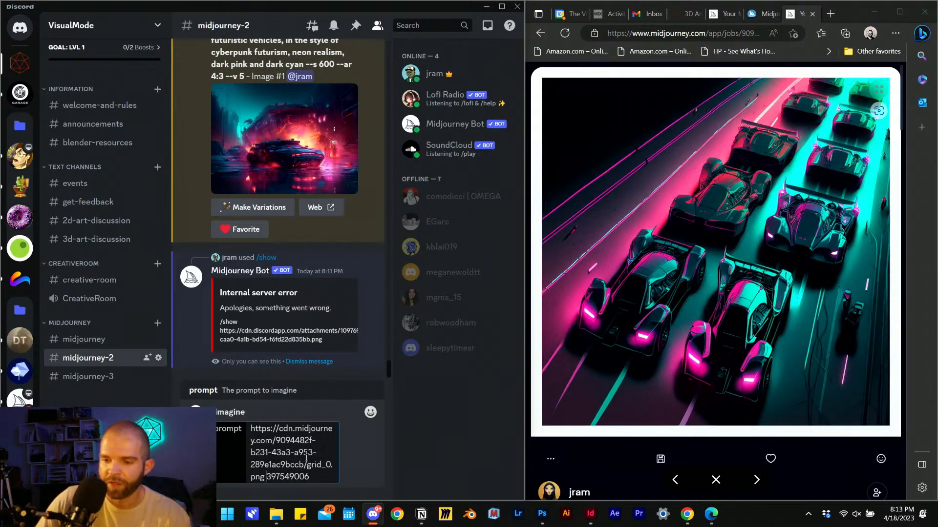
{"action": "scroll", "coordinate": [214, 94], "scroll_direction": "up", "scroll_amount": 2}
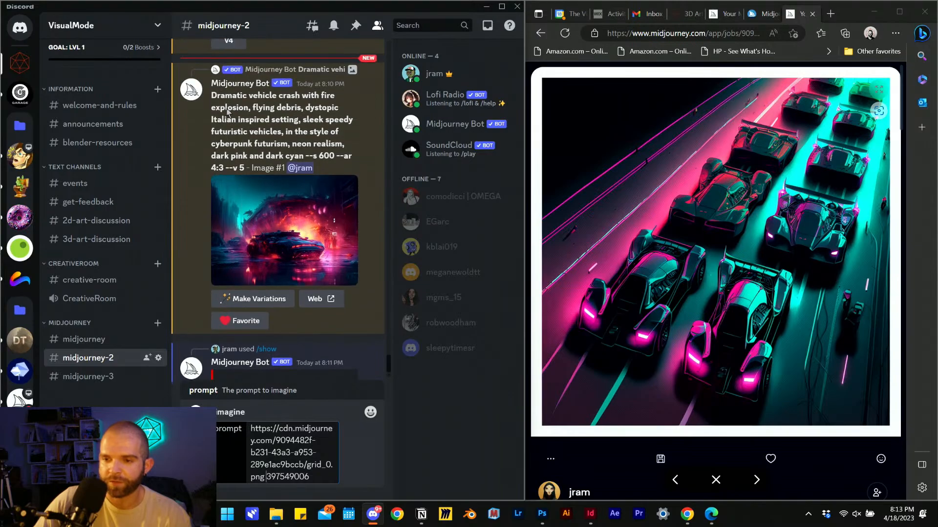
{"action": "left_click_drag", "start_coordinate": [215, 93], "coordinate": [247, 166]}
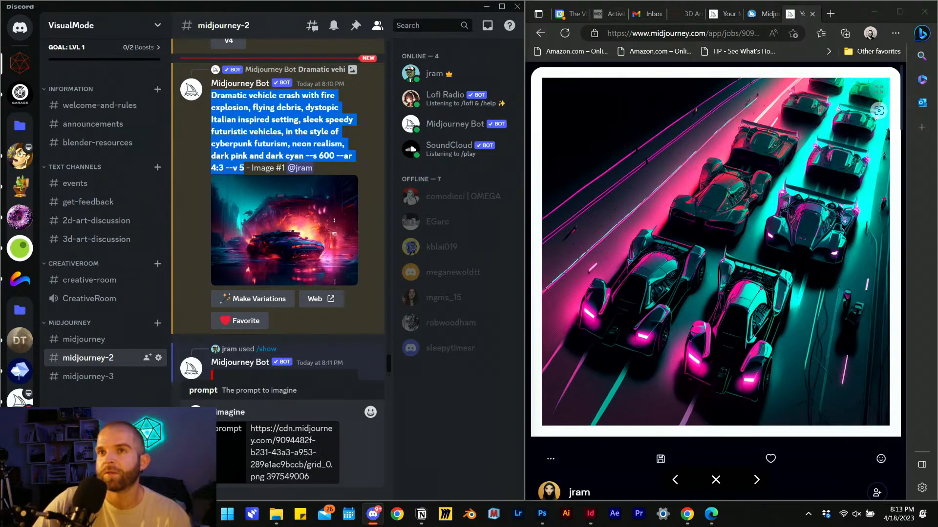
{"action": "left_click", "coordinate": [421, 514]}
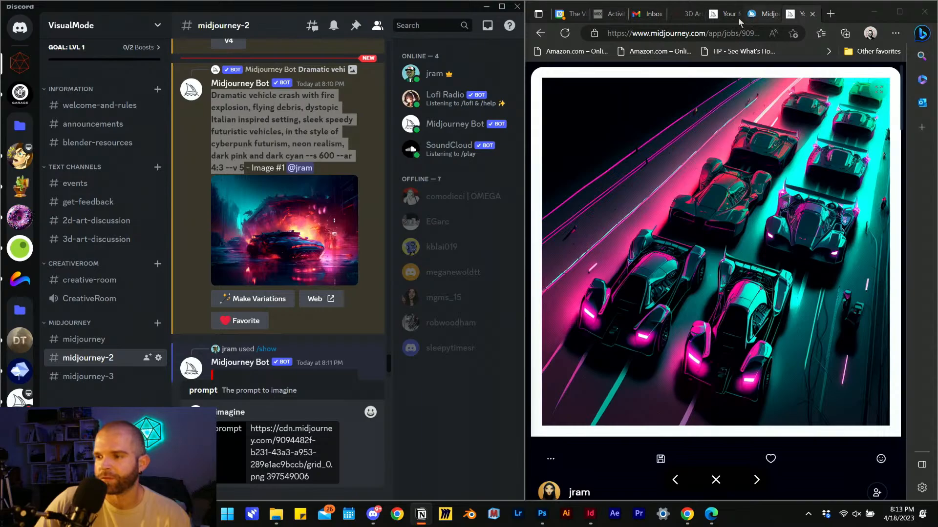
Switch to Chrome and copy prompt 4, the close-up male futuristic Spider-Man excited observer, from the Luca Issue 1 chat in ChatGPT
{"action": "left_click", "coordinate": [687, 514]}
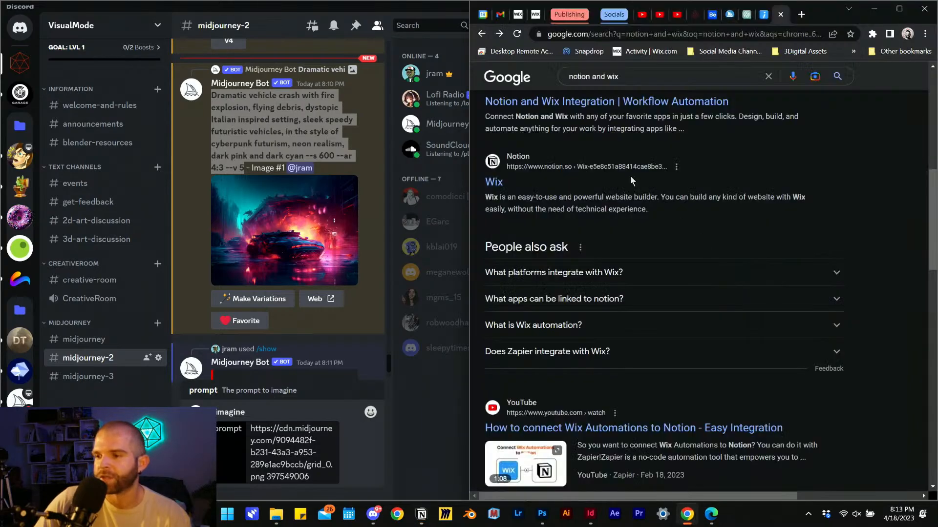
{"action": "left_click", "coordinate": [730, 15]}
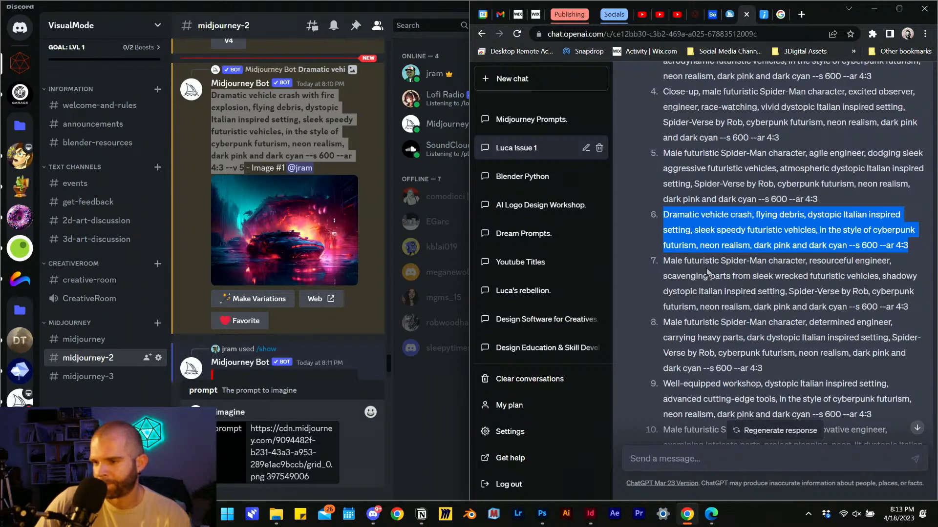
{"action": "scroll", "coordinate": [707, 272], "scroll_direction": "down", "scroll_amount": 2}
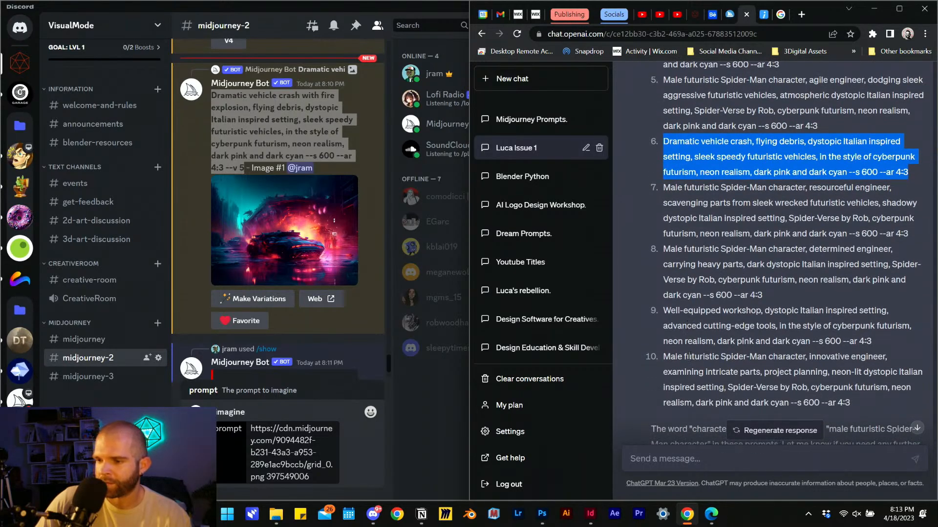
{"action": "scroll", "coordinate": [689, 356], "scroll_direction": "up", "scroll_amount": 4}
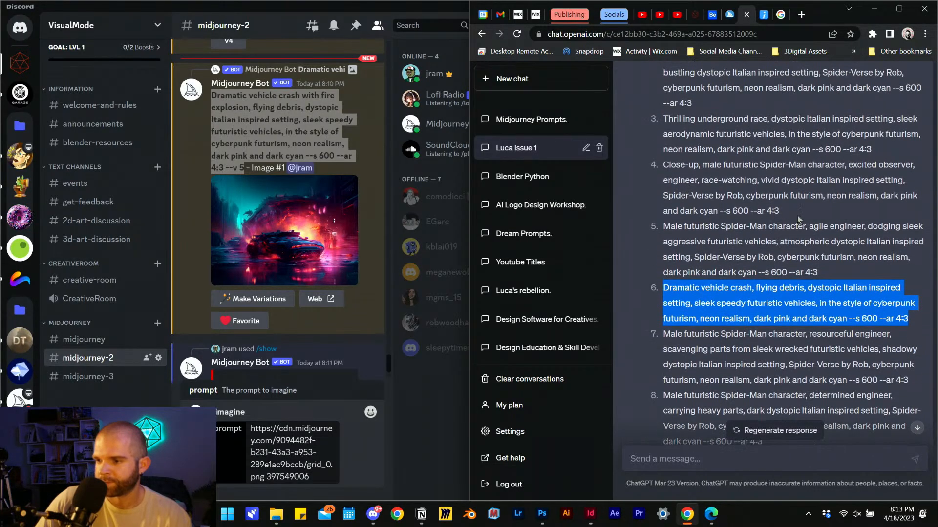
{"action": "scroll", "coordinate": [714, 168], "scroll_direction": "up", "scroll_amount": 1}
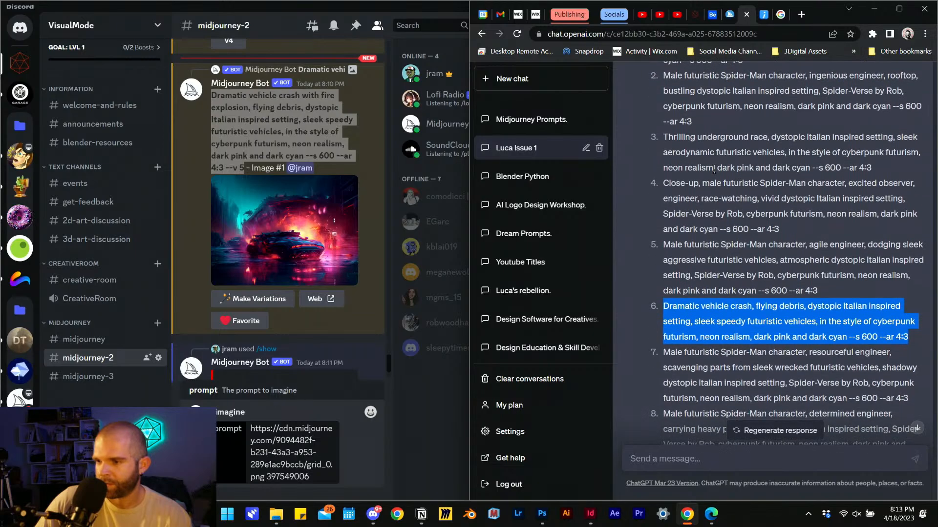
{"action": "left_click_drag", "start_coordinate": [664, 183], "coordinate": [797, 238]}
{"action": "key", "text": "ctrl+c"}
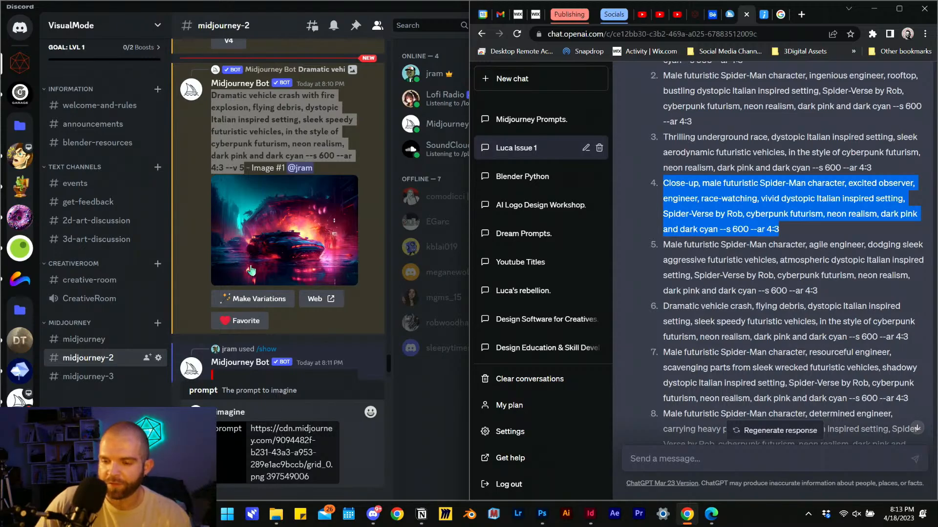
Paste the copied prompt between the image link and the seed number in Discord's /imagine prompt, and put --seed before 397549006
{"action": "left_click", "coordinate": [292, 451]}
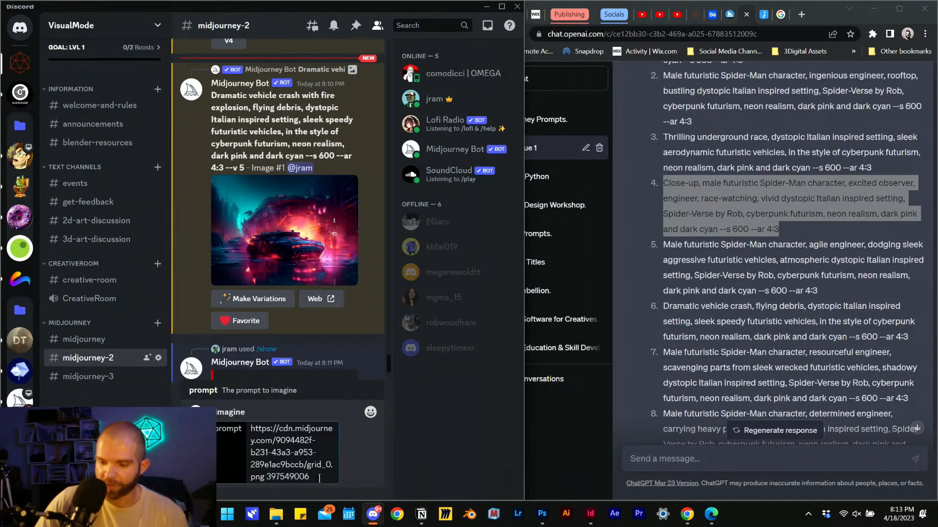
{"action": "key", "text": "ctrl+v"}
{"action": "type", "text": "--"}
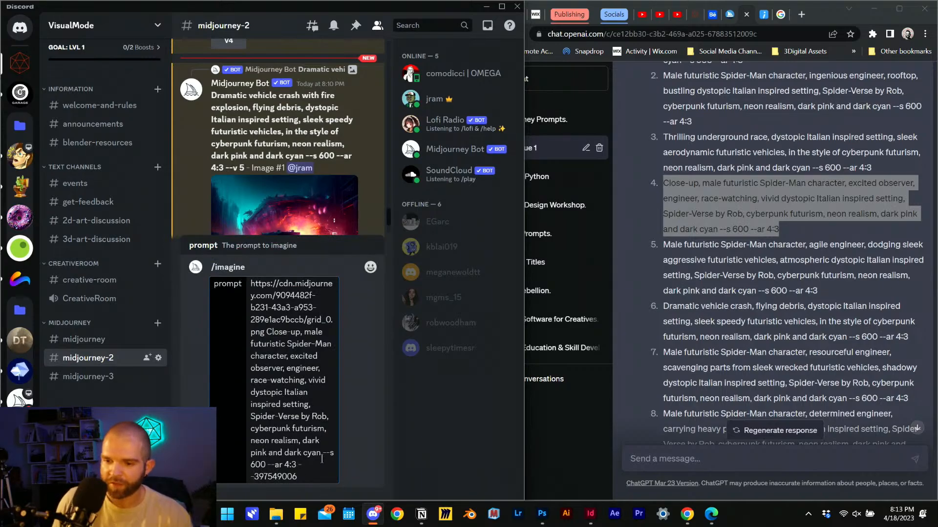
{"action": "type", "text": "seed"}
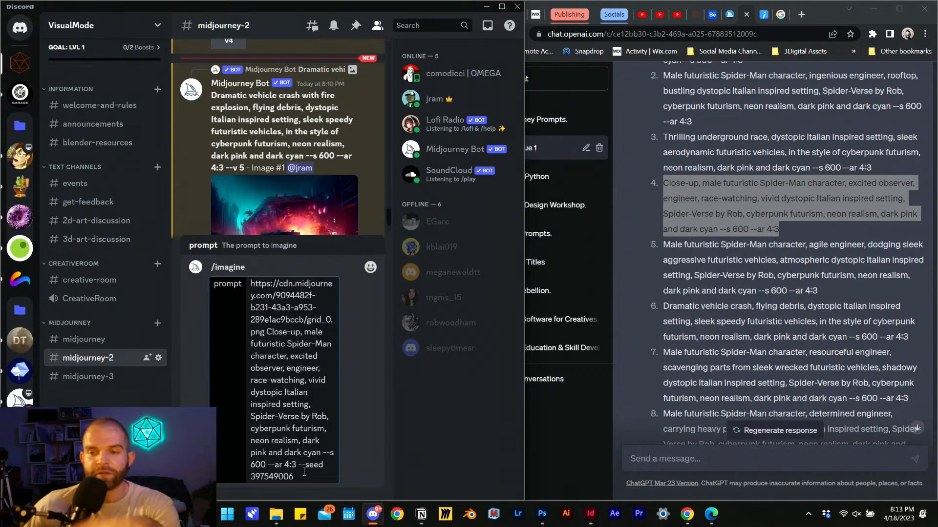
Maximize the Discord window and submit the completed /imagine prompt
{"action": "scroll", "coordinate": [285, 168], "scroll_direction": "down", "scroll_amount": 2}
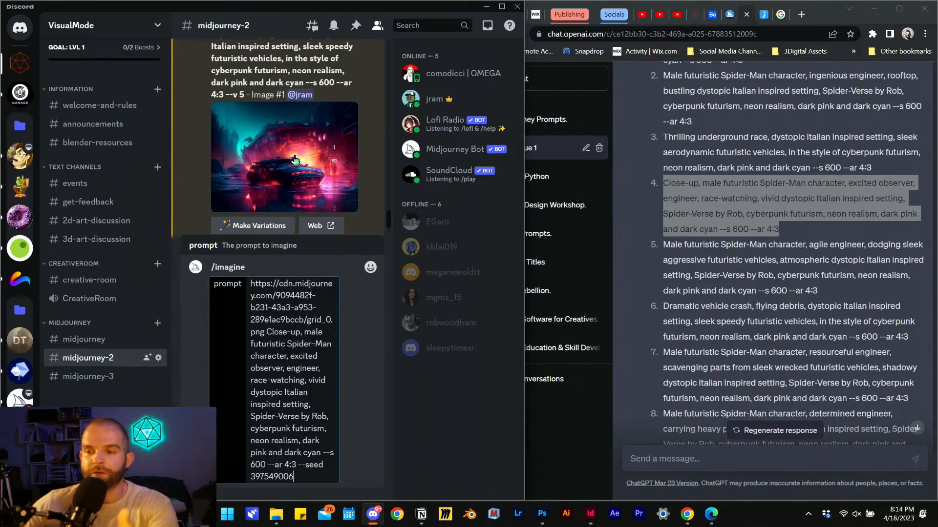
{"action": "left_click", "coordinate": [501, 6]}
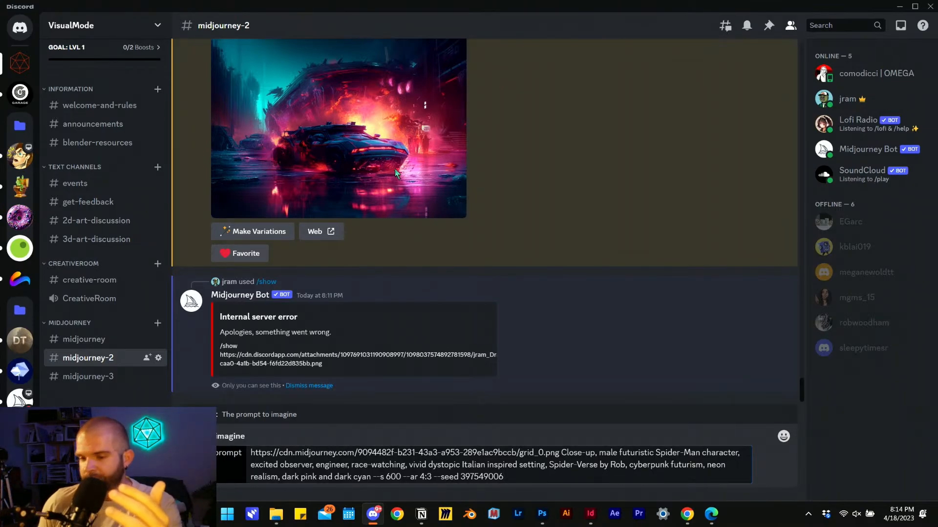
{"action": "key", "text": "Return"}
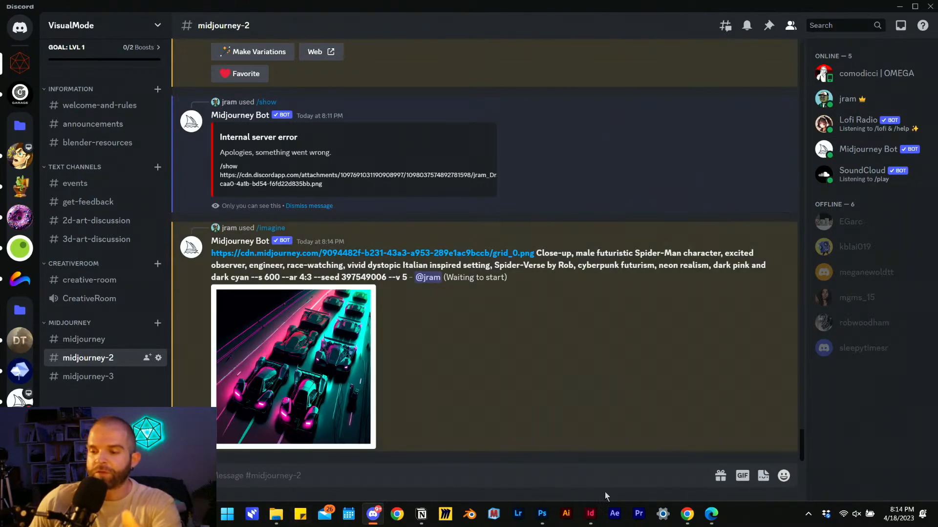
Switch to InDesign and examine the art style of the comic spreads in Spread 1 Mockup.indd from page 4 to page 7
{"action": "left_click", "coordinate": [590, 514]}
{"action": "scroll", "coordinate": [543, 355], "scroll_direction": "up", "scroll_amount": 5}
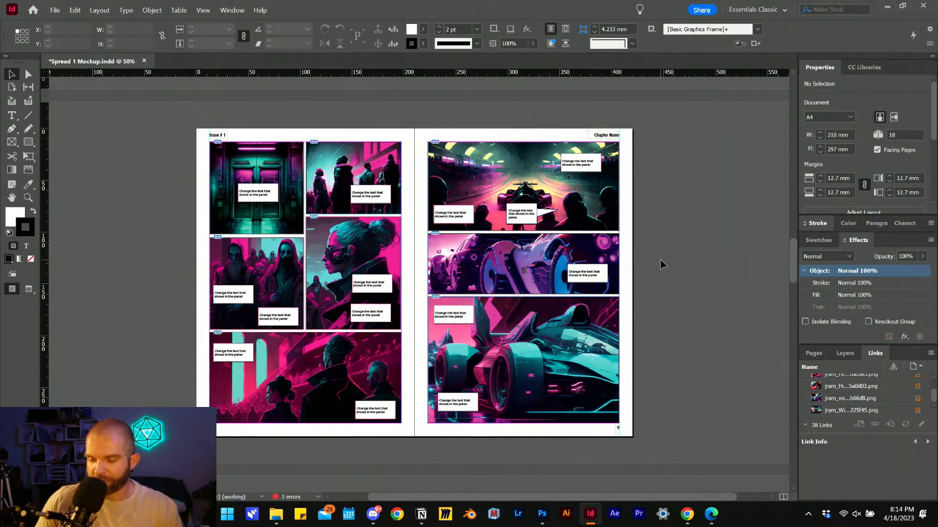
{"action": "scroll", "coordinate": [661, 264], "scroll_direction": "up", "scroll_amount": 2}
{"action": "left_click_drag", "start_coordinate": [521, 497], "coordinate": [464, 497]}
{"action": "scroll", "coordinate": [494, 326], "scroll_direction": "up", "scroll_amount": 3}
{"action": "scroll", "coordinate": [494, 327], "scroll_direction": "up", "scroll_amount": 20}
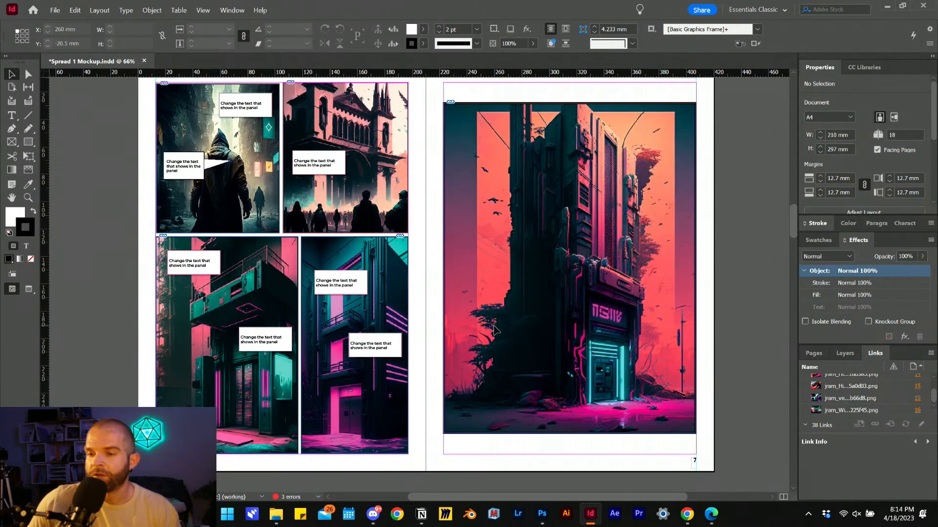
{"action": "scroll", "coordinate": [494, 330], "scroll_direction": "down", "scroll_amount": 2}
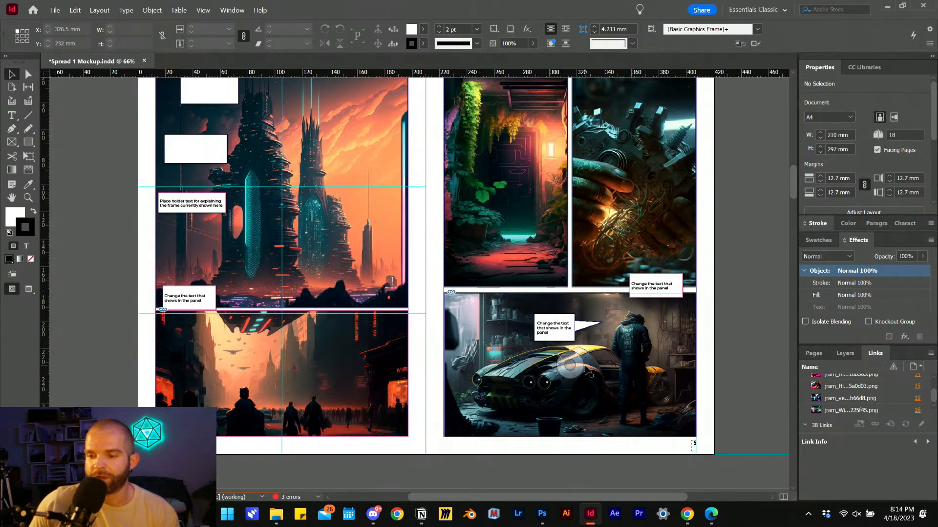
{"action": "scroll", "coordinate": [384, 369], "scroll_direction": "down", "scroll_amount": 10}
{"action": "scroll", "coordinate": [344, 226], "scroll_direction": "up", "scroll_amount": 1}
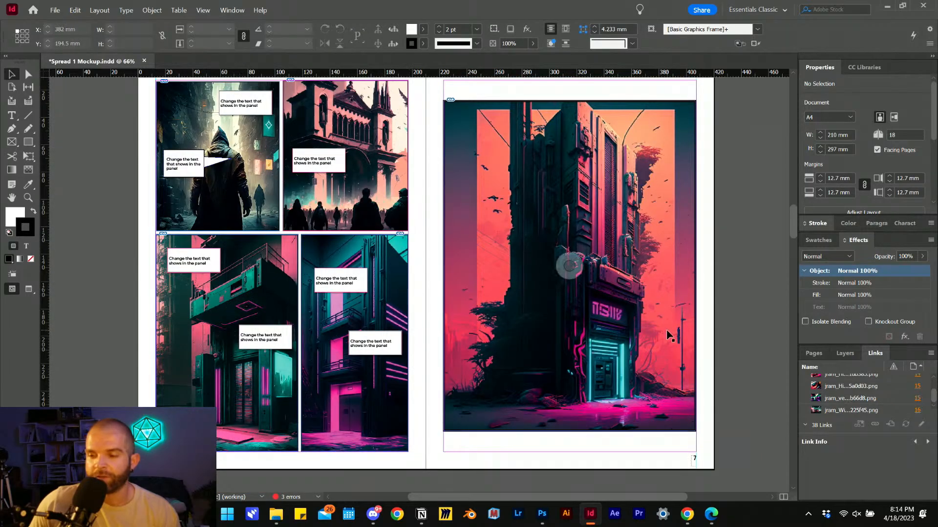
Compare the colours and style of the comic panels across the spreads from page 6 to page 11
{"action": "scroll", "coordinate": [565, 235], "scroll_direction": "down", "scroll_amount": 12}
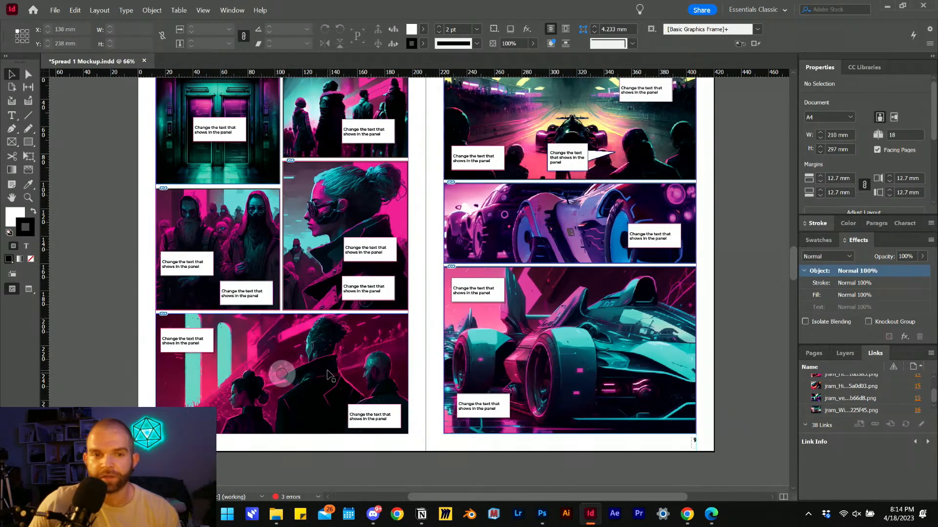
{"action": "scroll", "coordinate": [527, 308], "scroll_direction": "down", "scroll_amount": 8}
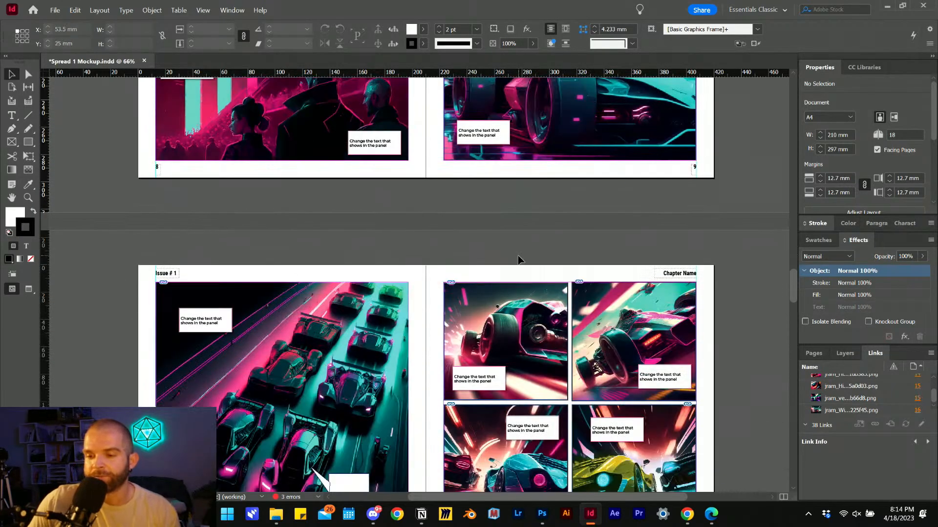
{"action": "scroll", "coordinate": [519, 259], "scroll_direction": "down", "scroll_amount": 6}
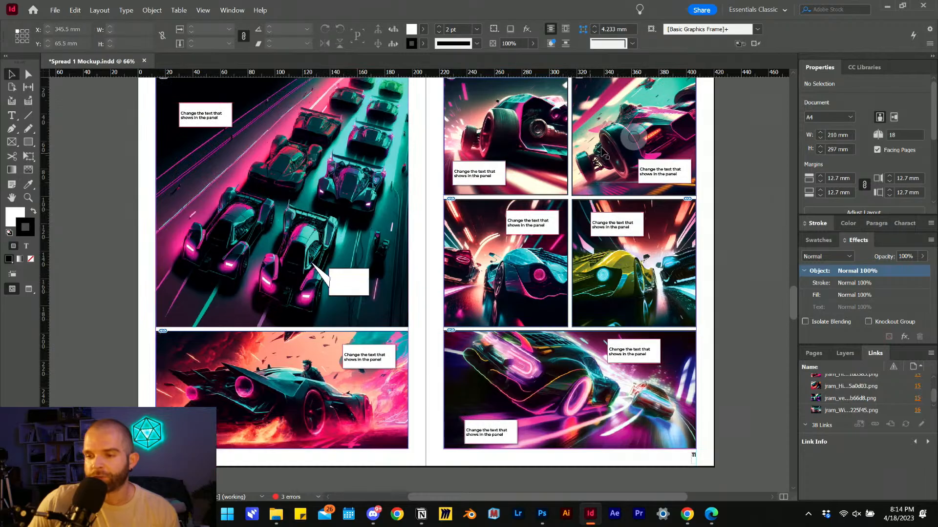
{"action": "scroll", "coordinate": [570, 352], "scroll_direction": "up", "scroll_amount": 12}
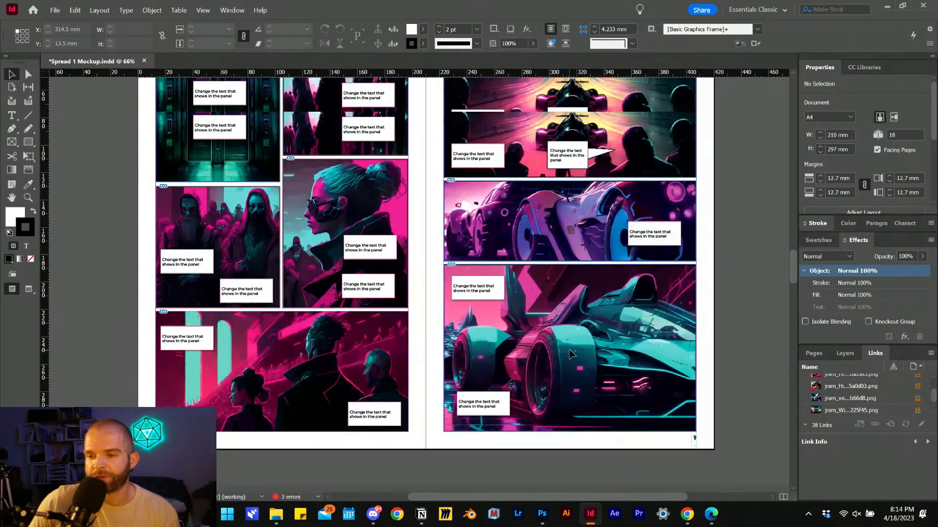
{"action": "scroll", "coordinate": [570, 352], "scroll_direction": "up", "scroll_amount": 15}
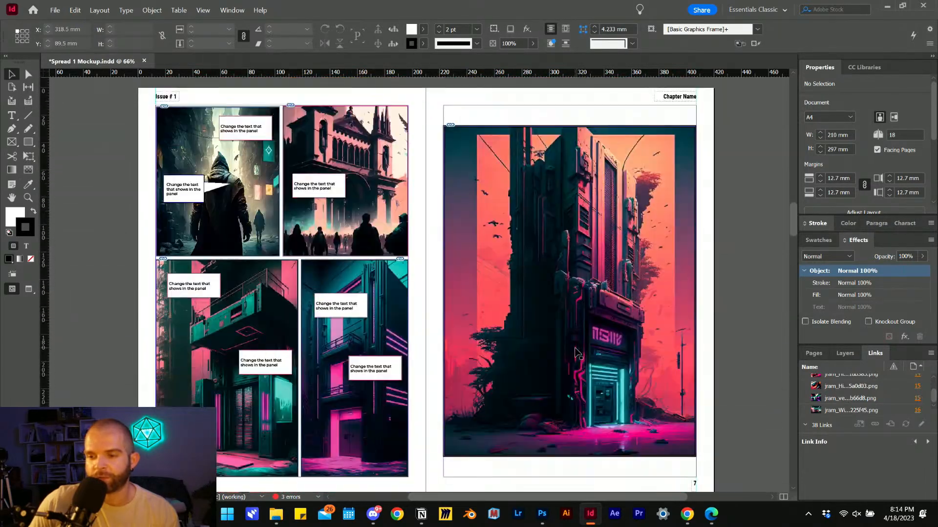
{"action": "scroll", "coordinate": [576, 352], "scroll_direction": "down", "scroll_amount": 15}
{"action": "scroll", "coordinate": [579, 352], "scroll_direction": "up", "scroll_amount": 10}
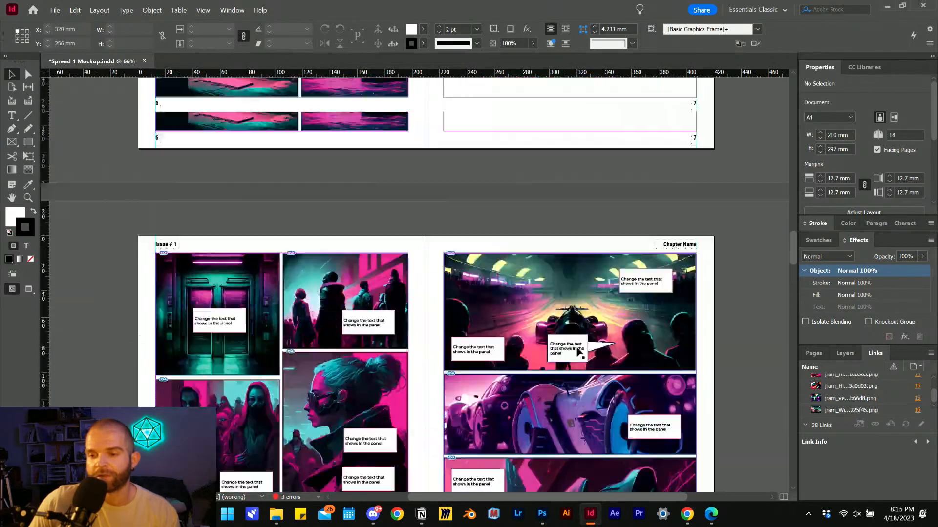
{"action": "scroll", "coordinate": [579, 352], "scroll_direction": "up", "scroll_amount": 6}
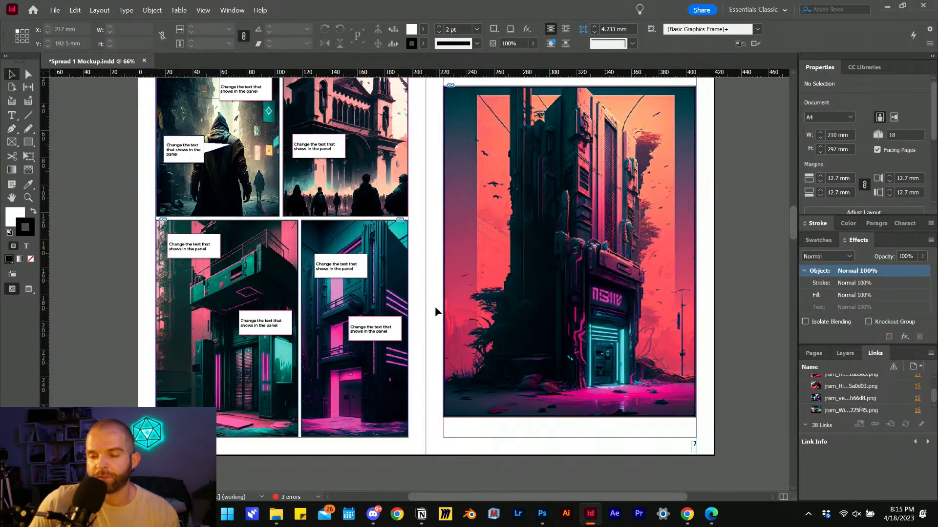
Look through the race car and helmeted character panels on the spreads from page 10 to page 15
{"action": "scroll", "coordinate": [437, 303], "scroll_direction": "down", "scroll_amount": 10}
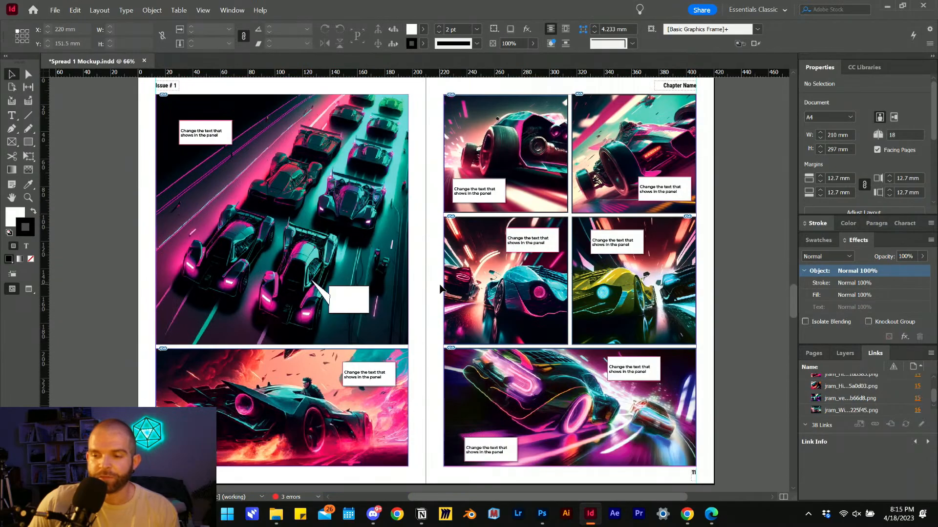
{"action": "scroll", "coordinate": [439, 288], "scroll_direction": "down", "scroll_amount": 8}
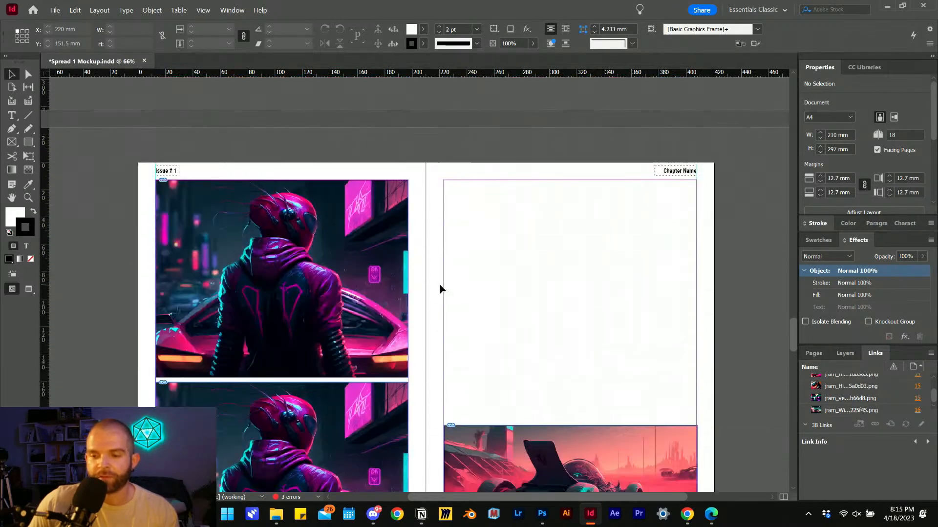
{"action": "scroll", "coordinate": [440, 290], "scroll_direction": "down", "scroll_amount": 8}
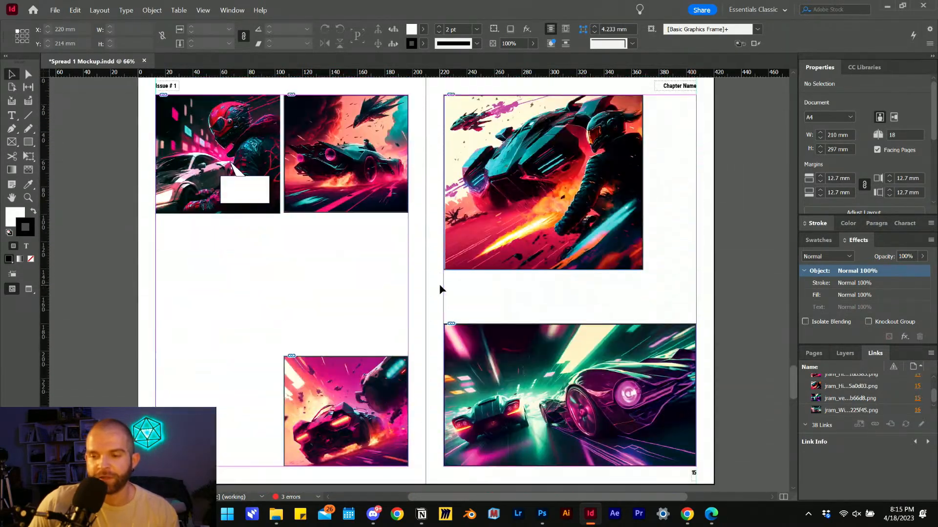
{"action": "scroll", "coordinate": [440, 289], "scroll_direction": "down", "scroll_amount": 2}
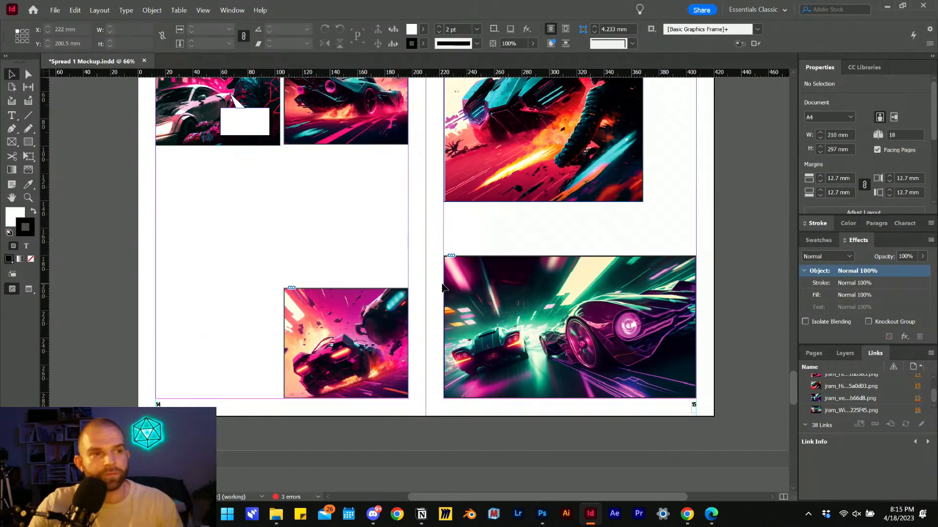
{"action": "scroll", "coordinate": [444, 285], "scroll_direction": "up", "scroll_amount": 10}
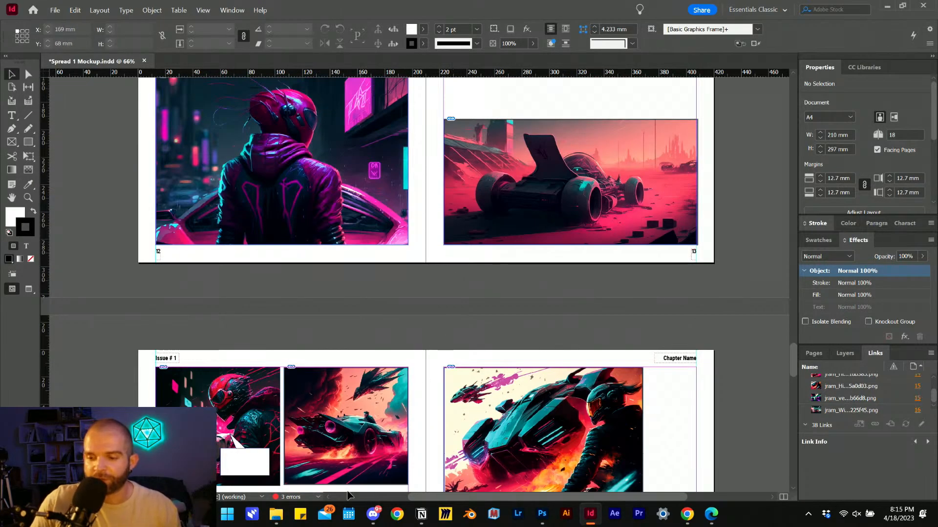
Return to Discord and view the image grid generated from the link and seed prompt at enlarged size
{"action": "left_click", "coordinate": [372, 514]}
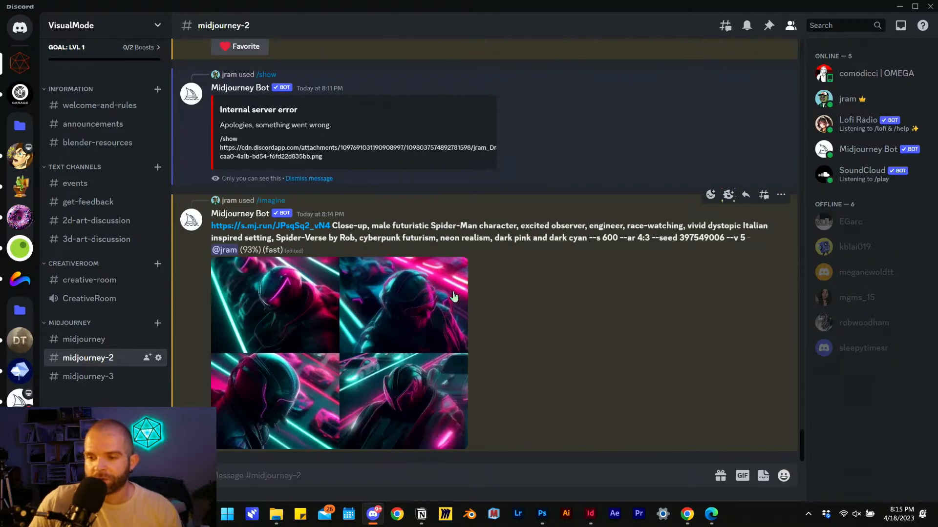
{"action": "left_click", "coordinate": [403, 367]}
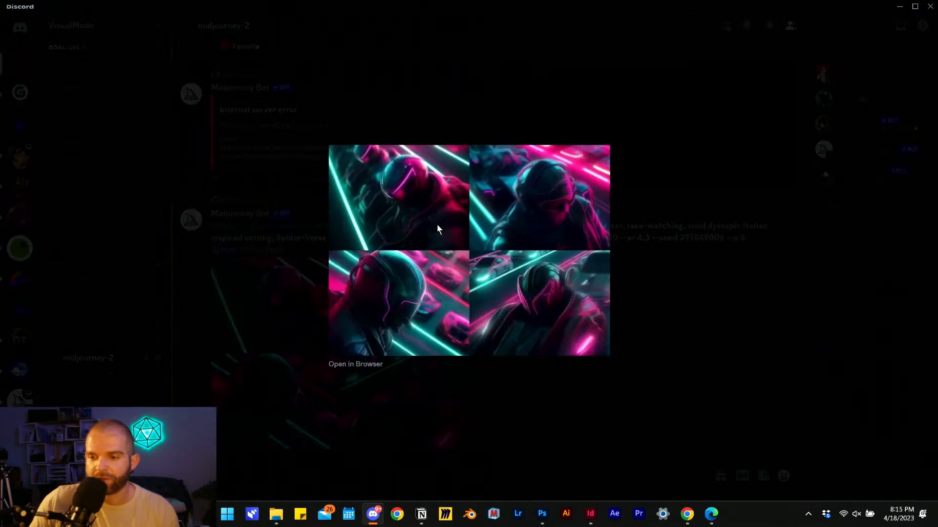
{"action": "left_click", "coordinate": [617, 277]}
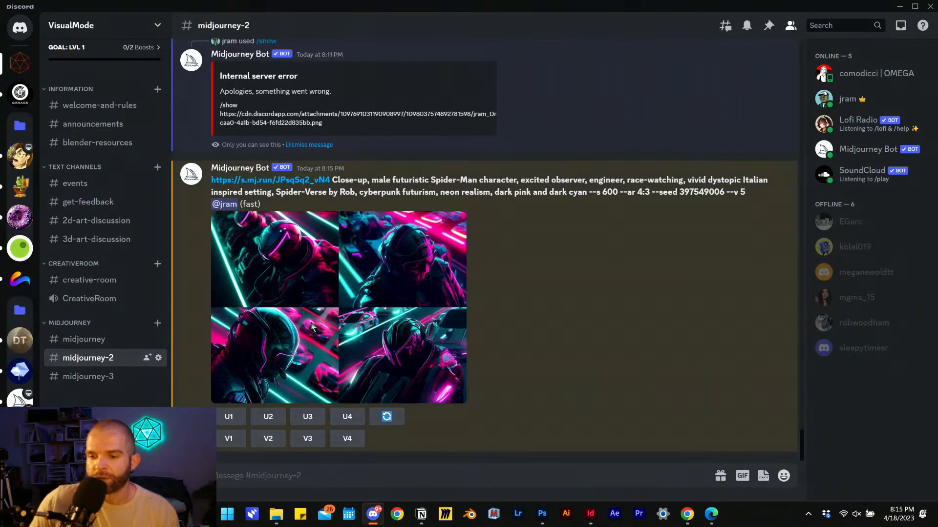
{"action": "left_click", "coordinate": [312, 327]}
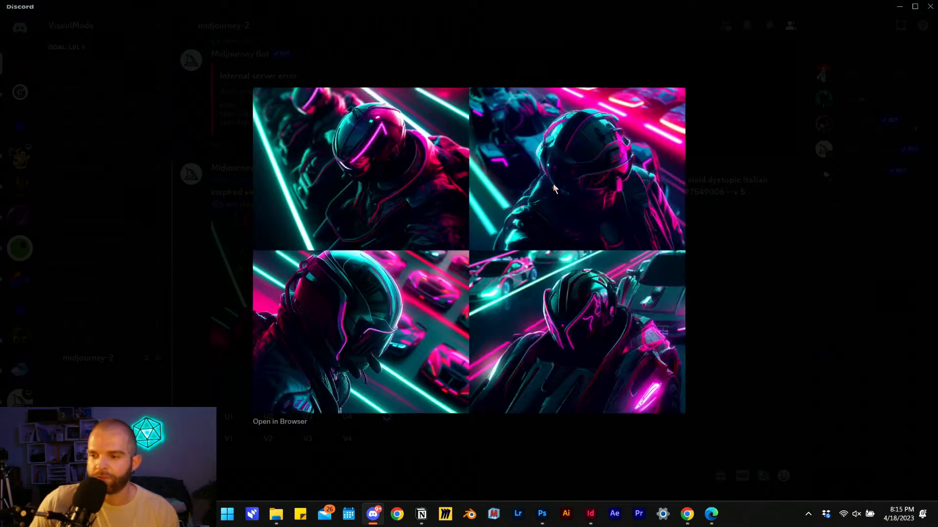
Compare the enlarged helmeted character grid with the comic panels on pages 8 to 11 in InDesign, and return to the Discord channel
{"action": "left_click", "coordinate": [590, 514]}
{"action": "scroll", "coordinate": [475, 381], "scroll_direction": "up", "scroll_amount": 10}
{"action": "scroll", "coordinate": [477, 386], "scroll_direction": "up", "scroll_amount": 15}
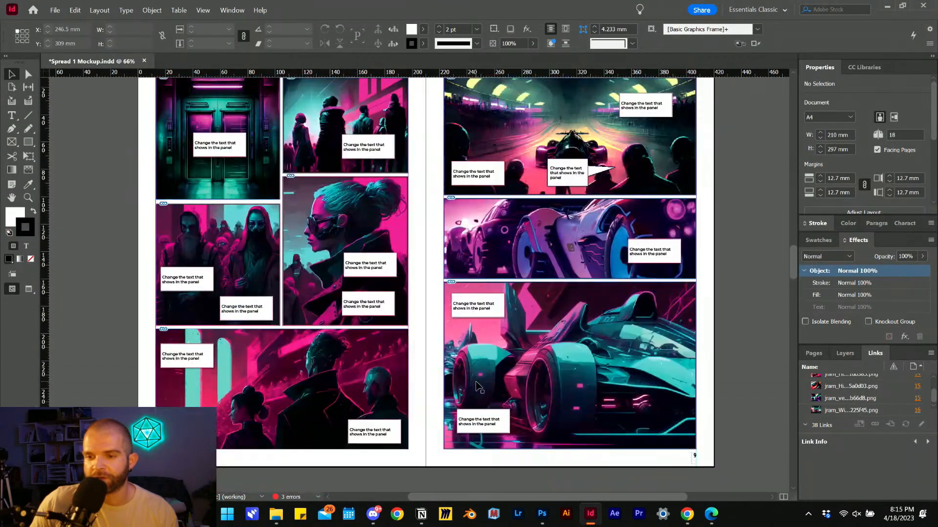
{"action": "scroll", "coordinate": [480, 386], "scroll_direction": "up", "scroll_amount": 15}
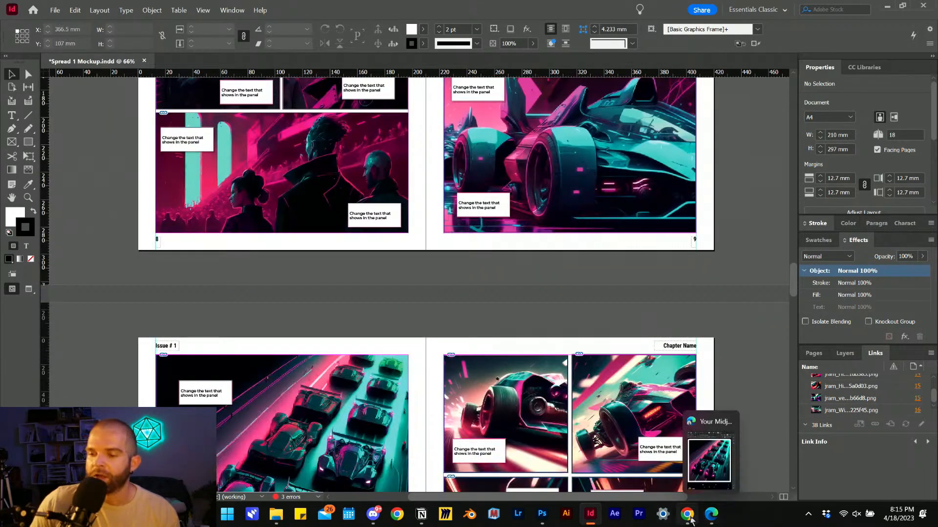
{"action": "left_click", "coordinate": [375, 518]}
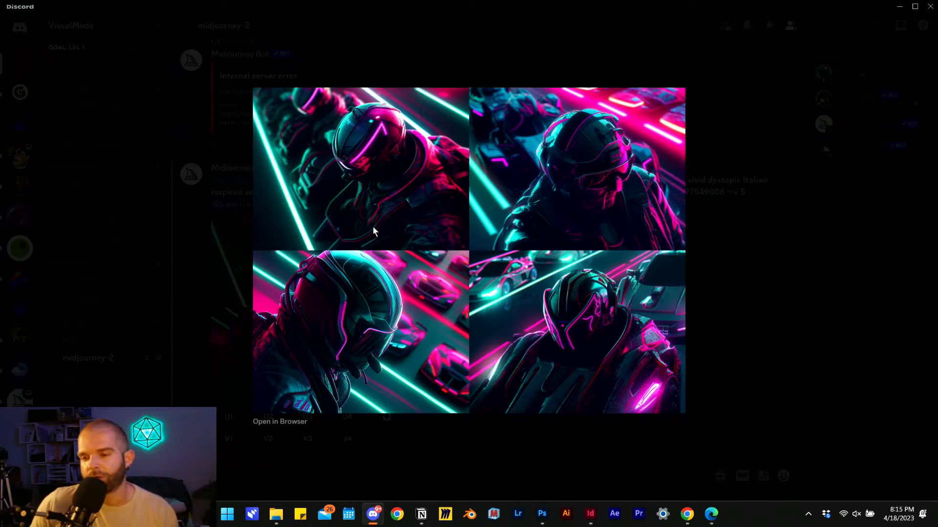
{"action": "left_click", "coordinate": [452, 460]}
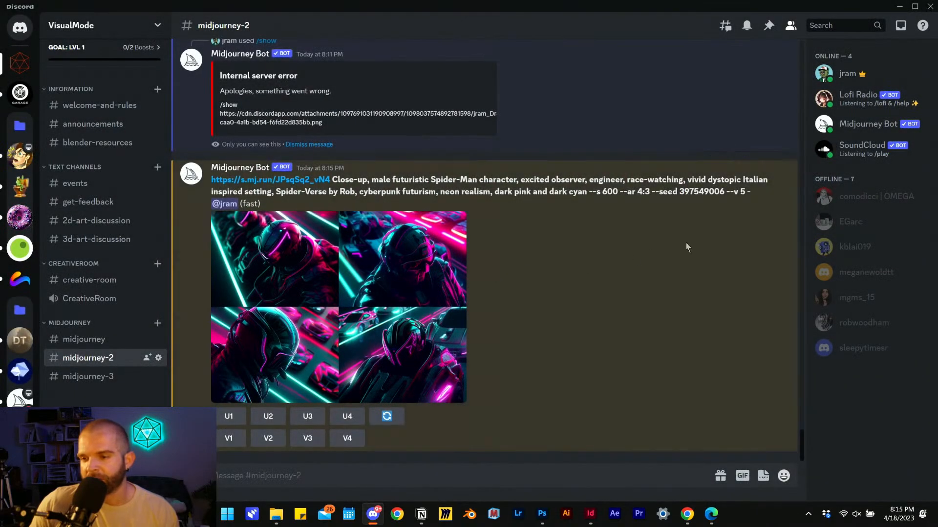
Rerun the close-up Spider-Man character prompt with its image link and seed 397549006, setting the version parameter to --v 4
{"action": "left_click_drag", "start_coordinate": [211, 179], "coordinate": [741, 191]}
{"action": "key", "text": "ctrl+c"}
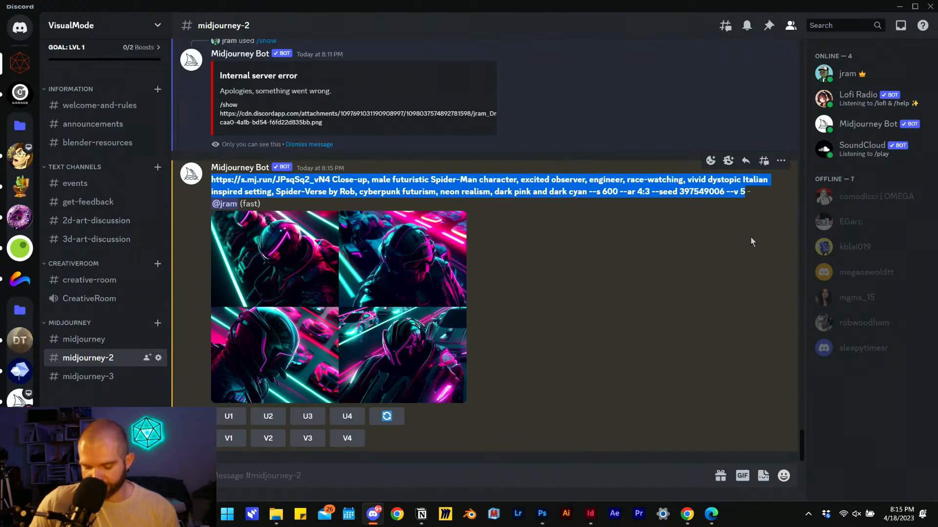
{"action": "left_click", "coordinate": [377, 484]}
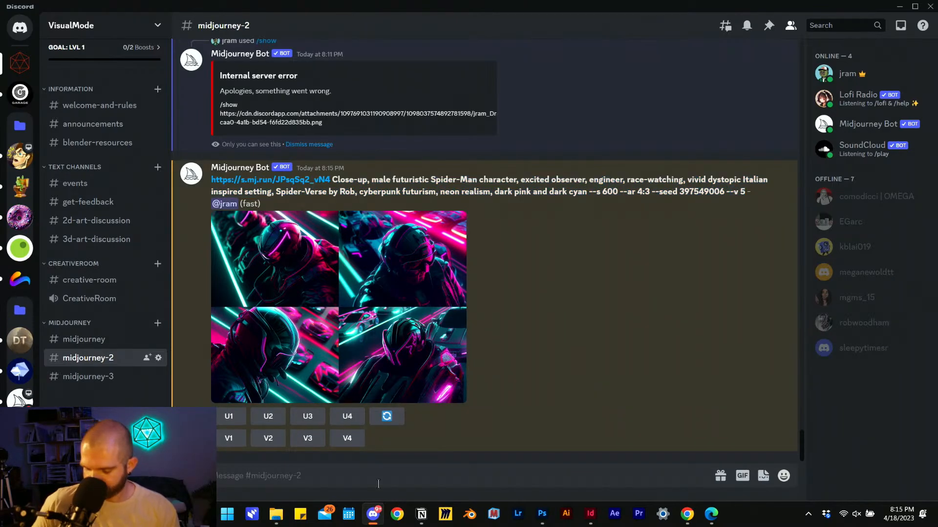
{"action": "type", "text": "/im"}
{"action": "key", "text": "Tab"}
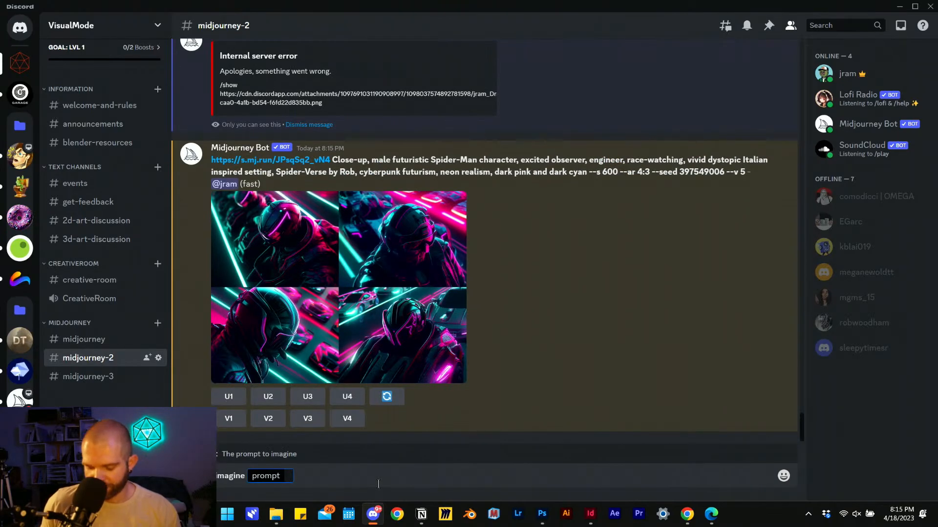
{"action": "key", "text": "ctrl+v"}
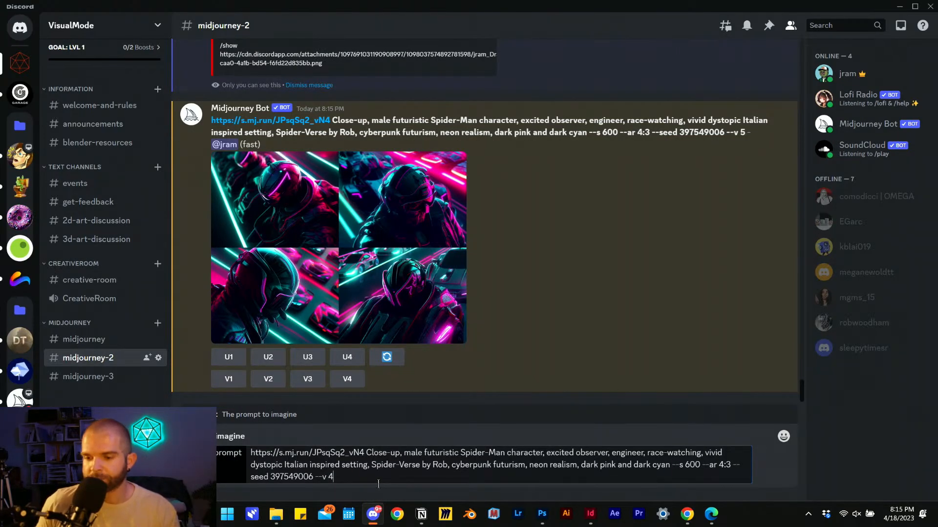
{"action": "key", "text": "Return"}
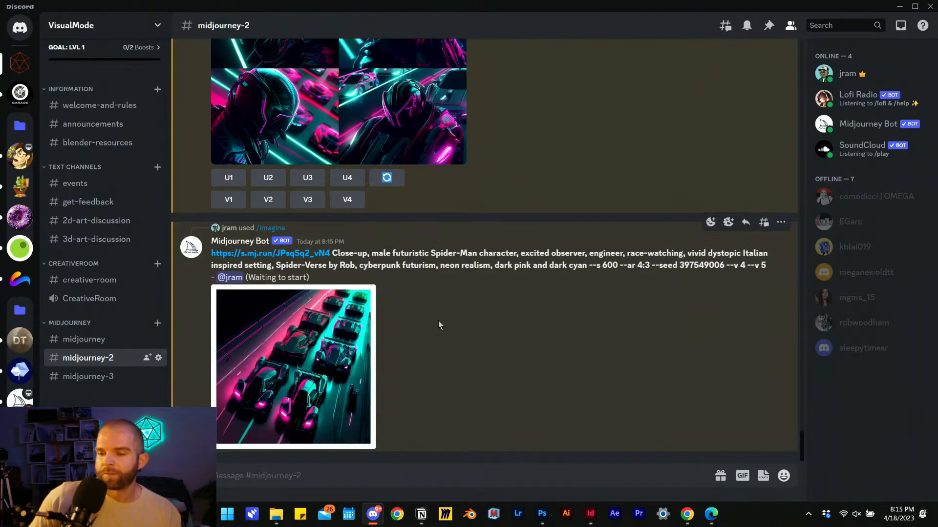
Examine the enlarged version 5 grid of helmeted characters and compare it with its prompt
{"action": "left_click", "coordinate": [380, 213]}
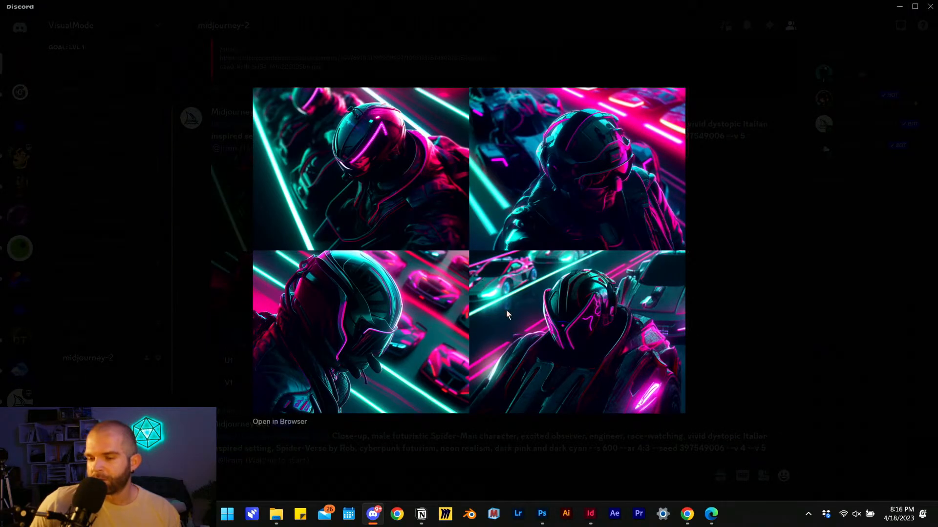
{"action": "left_click", "coordinate": [710, 294]}
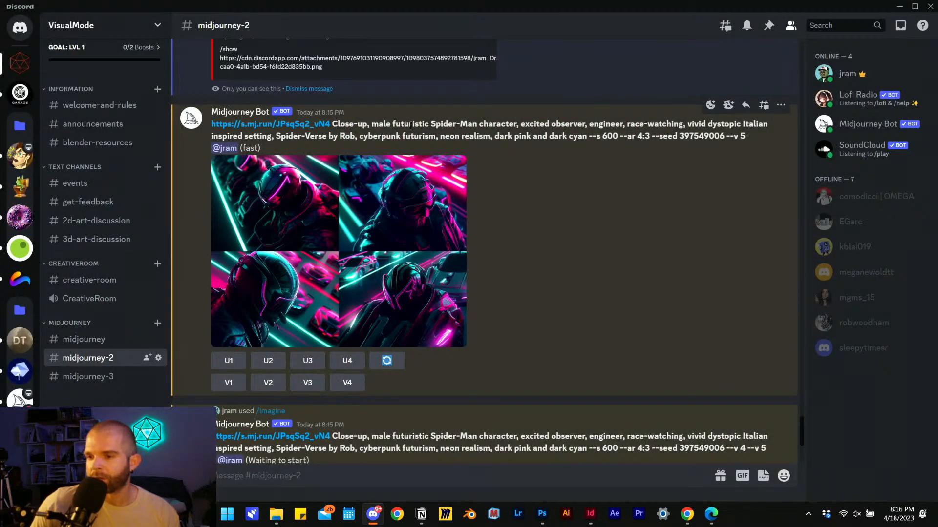
{"action": "left_click", "coordinate": [249, 260]}
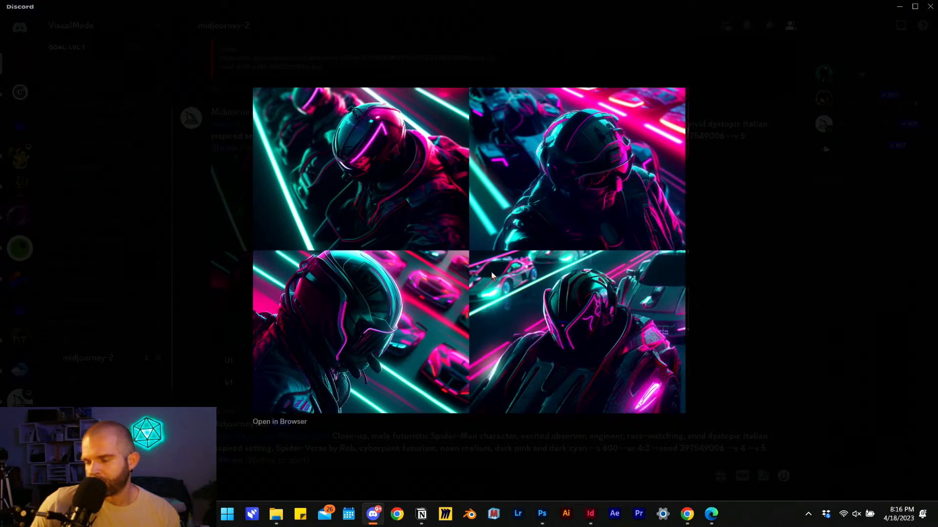
{"action": "left_click", "coordinate": [828, 261]}
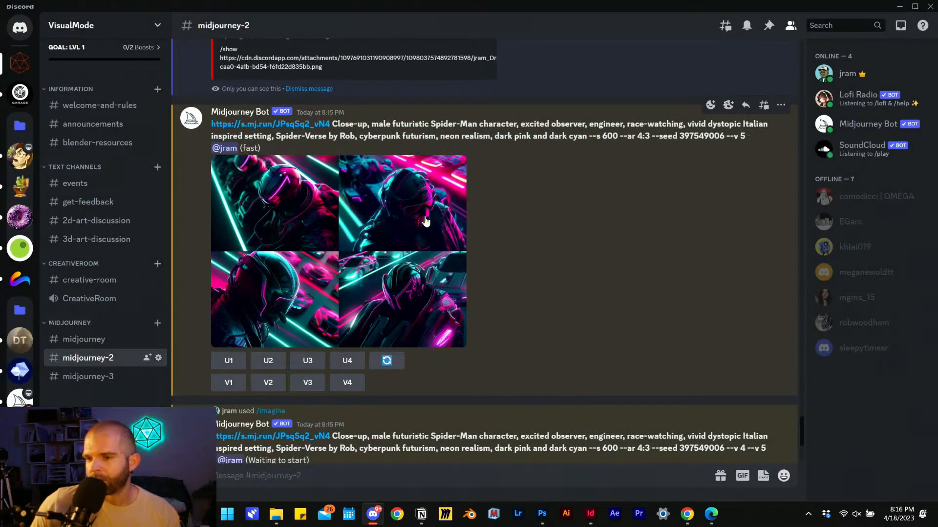
{"action": "left_click", "coordinate": [425, 222]}
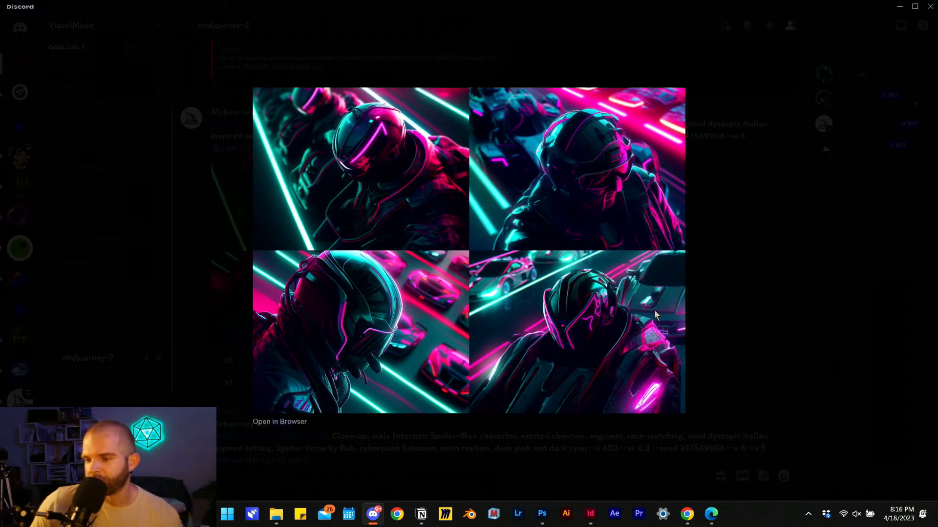
{"action": "left_click", "coordinate": [726, 303]}
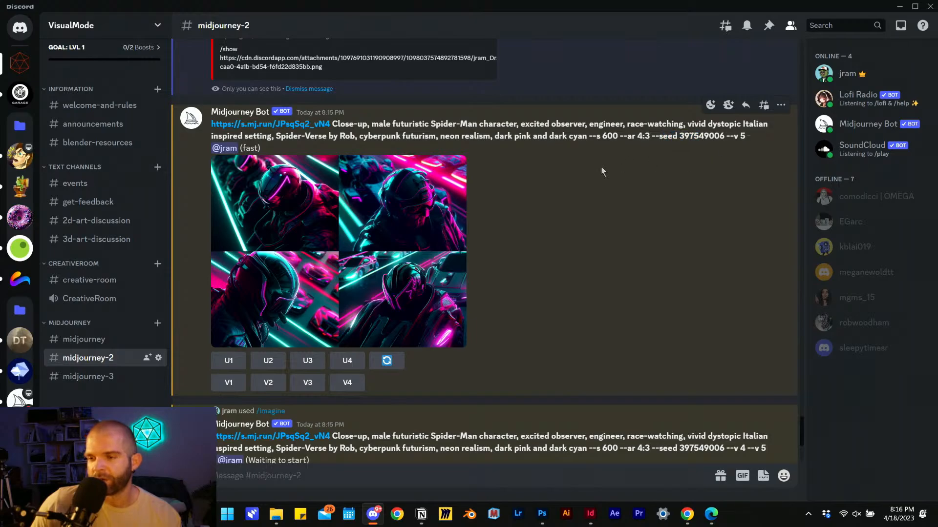
Compare the version 5 character grid with the earlier fire explosion car image and its prompt in the channel
{"action": "scroll", "coordinate": [599, 165], "scroll_direction": "up", "scroll_amount": 3}
{"action": "scroll", "coordinate": [508, 259], "scroll_direction": "up", "scroll_amount": 6}
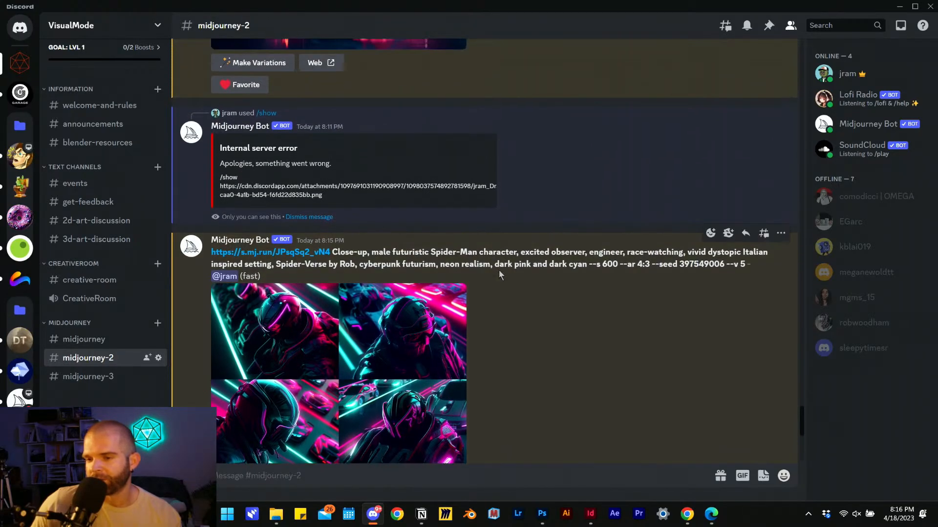
{"action": "scroll", "coordinate": [511, 271], "scroll_direction": "up", "scroll_amount": 4}
{"action": "scroll", "coordinate": [511, 267], "scroll_direction": "down", "scroll_amount": 15}
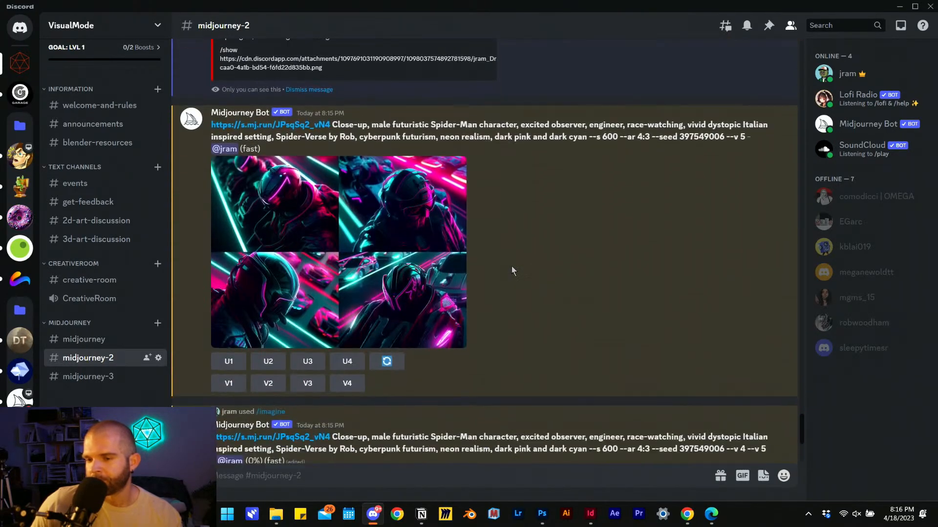
{"action": "scroll", "coordinate": [511, 267], "scroll_direction": "up", "scroll_amount": 5}
{"action": "scroll", "coordinate": [510, 268], "scroll_direction": "up", "scroll_amount": 5}
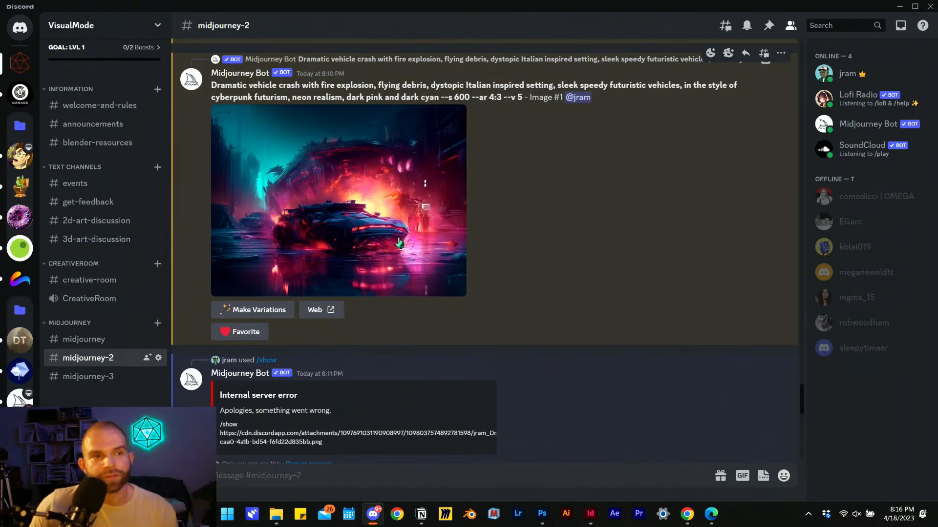
{"action": "scroll", "coordinate": [409, 215], "scroll_direction": "up", "scroll_amount": 1}
{"action": "scroll", "coordinate": [363, 231], "scroll_direction": "down", "scroll_amount": 3}
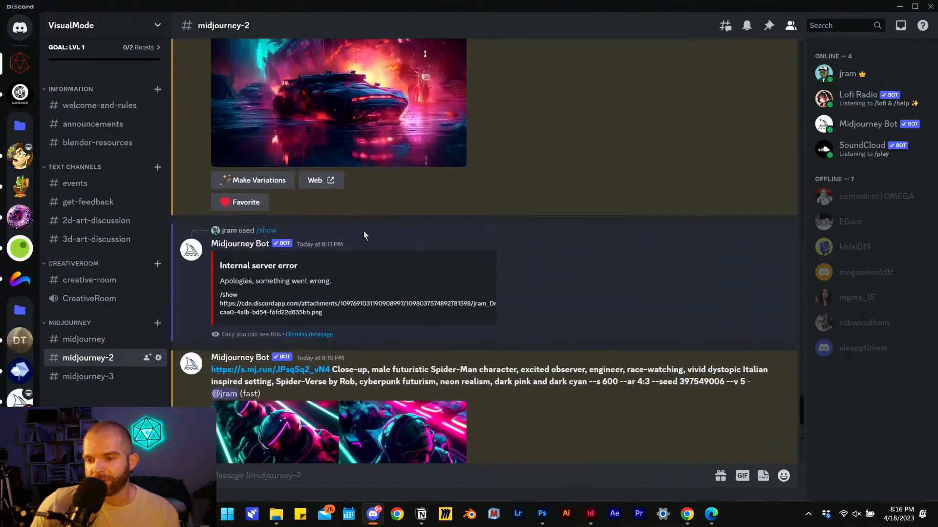
Open the upscaled "Dramatic vehicle crash, flying debris" car image in the browser and copy its image address
{"action": "scroll", "coordinate": [365, 233], "scroll_direction": "up", "scroll_amount": 10}
{"action": "scroll", "coordinate": [366, 235], "scroll_direction": "up", "scroll_amount": 5}
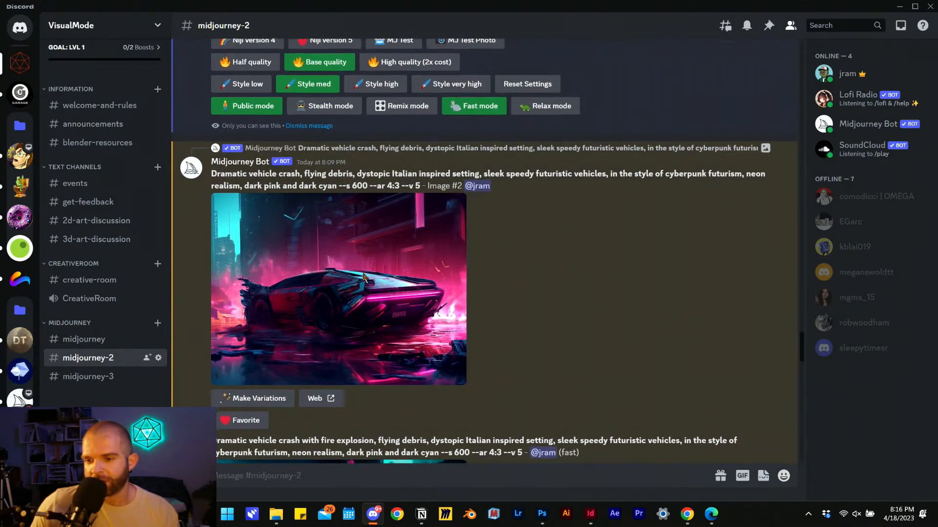
{"action": "scroll", "coordinate": [371, 239], "scroll_direction": "down", "scroll_amount": 1}
{"action": "left_click", "coordinate": [389, 250]}
{"action": "right_click", "coordinate": [435, 233]}
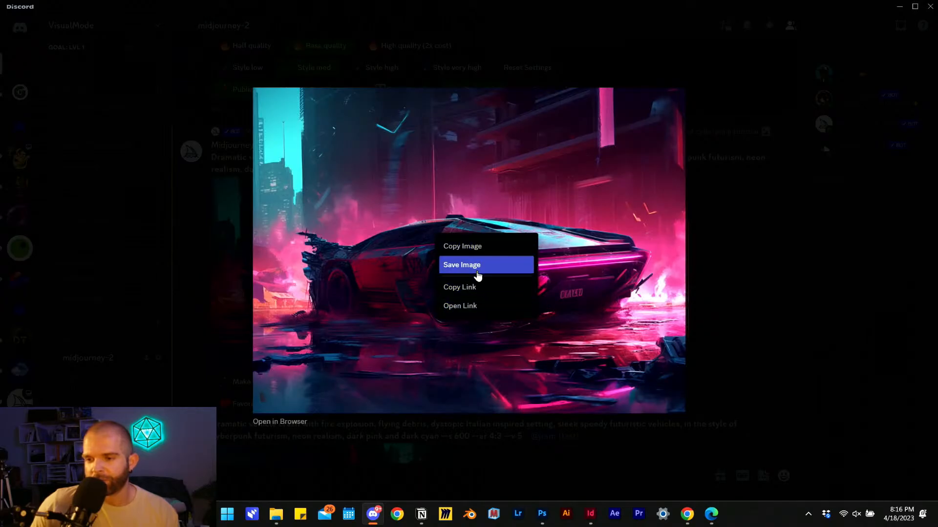
{"action": "left_click", "coordinate": [488, 286]}
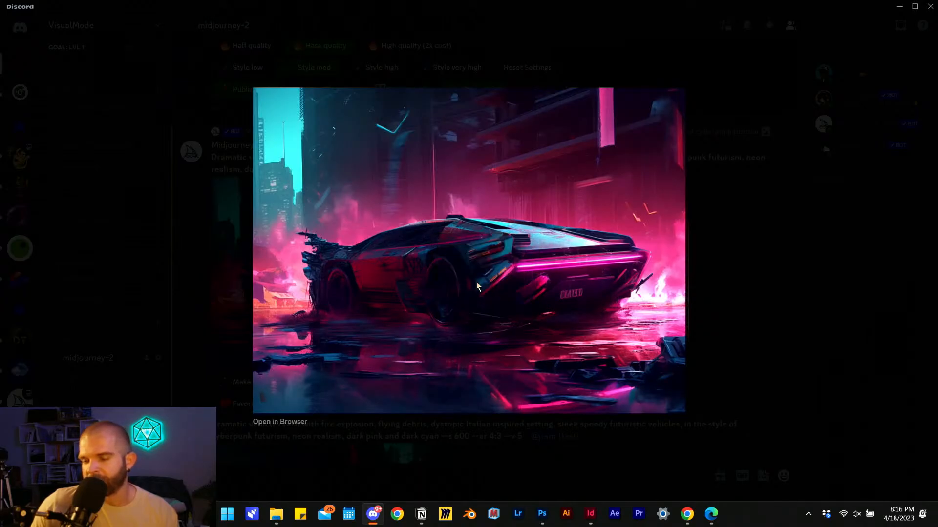
{"action": "right_click", "coordinate": [476, 281]}
{"action": "left_click", "coordinate": [510, 354]}
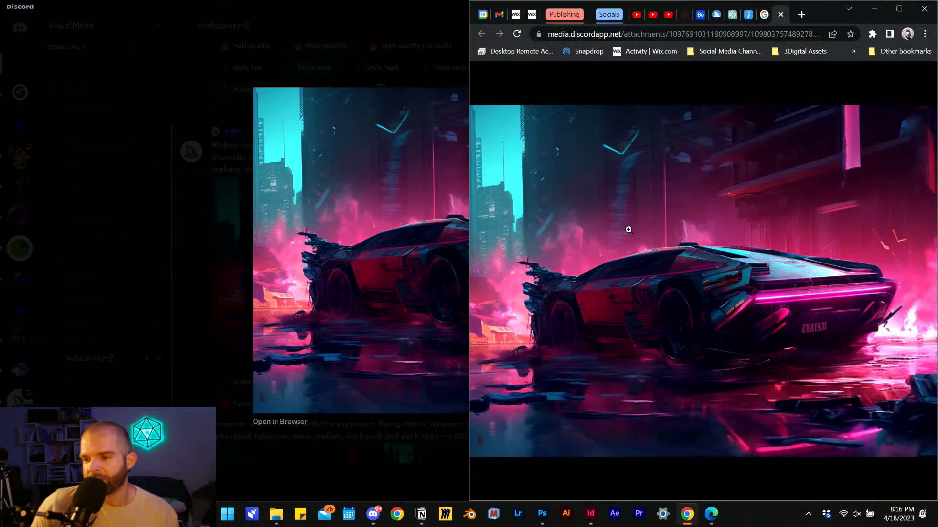
{"action": "right_click", "coordinate": [629, 230]}
{"action": "left_click", "coordinate": [714, 276]}
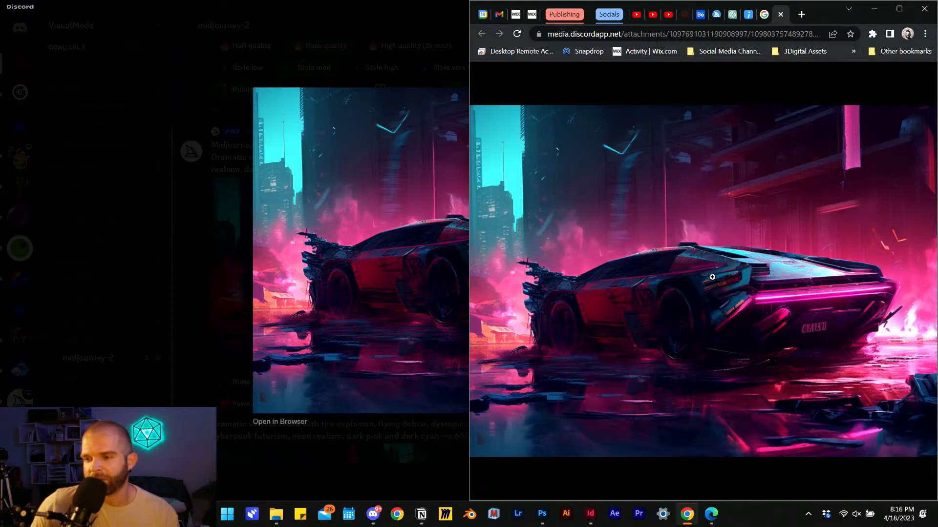
Return to Discord and start a new /imagine prompt with the copied car crash image link
{"action": "left_click", "coordinate": [351, 460]}
{"action": "left_click", "coordinate": [351, 464]}
{"action": "scroll", "coordinate": [482, 313], "scroll_direction": "down", "scroll_amount": 15}
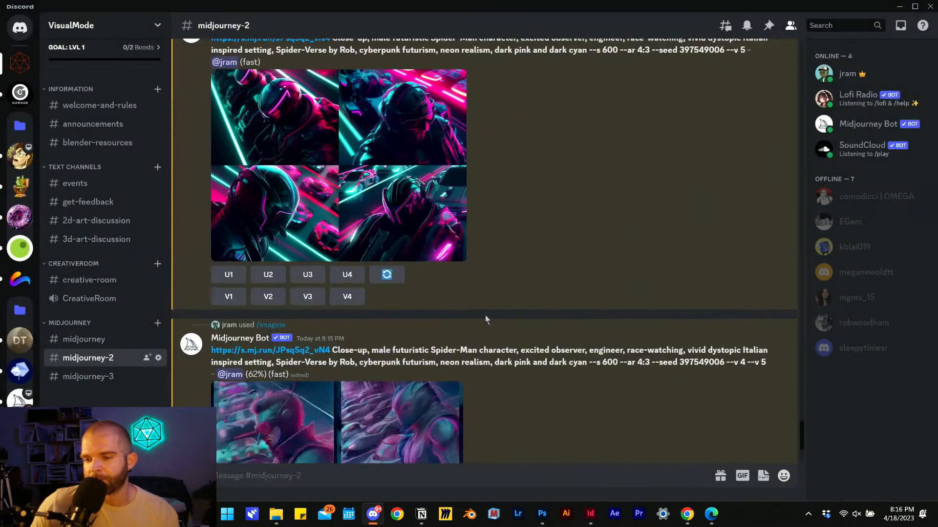
{"action": "type", "text": "/imagine"}
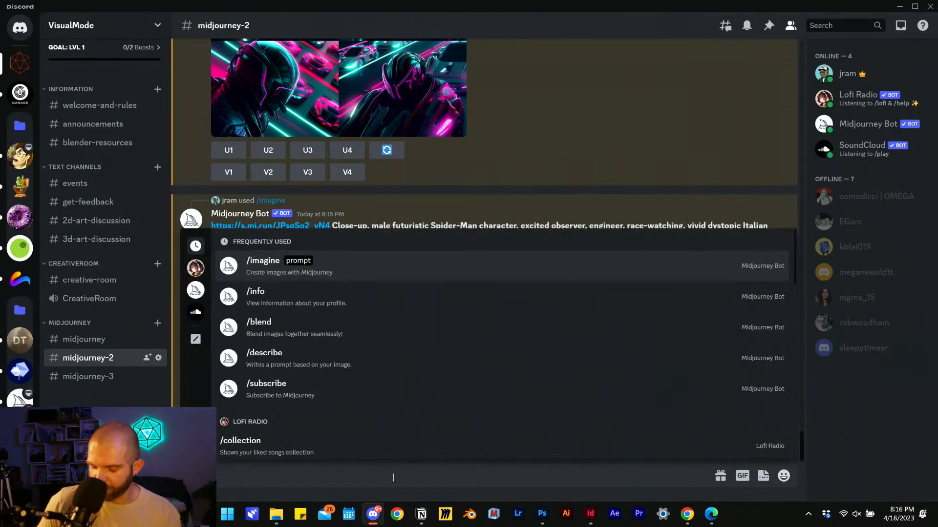
{"action": "key", "text": "Return"}
{"action": "key", "text": "ctrl+v"}
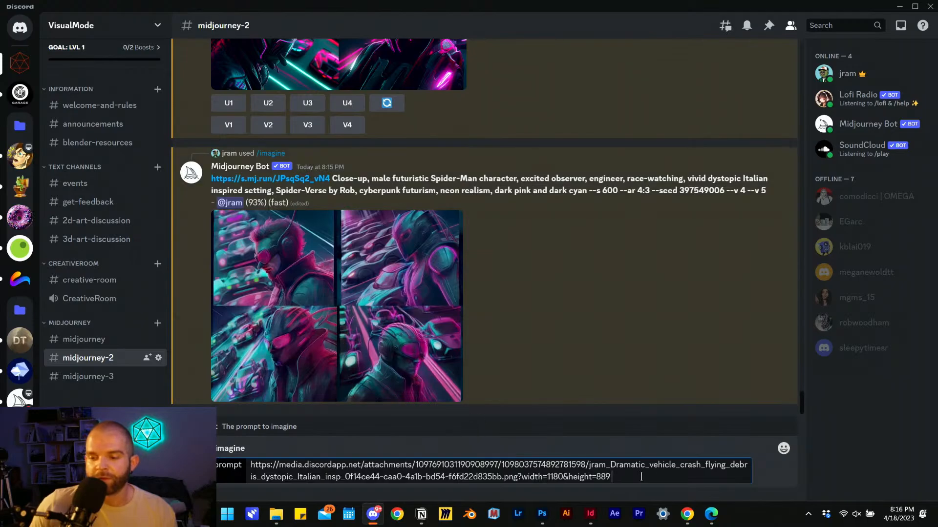
Look up the dramatic vehicle crash prompt and its style parameters in the ChatGPT prompt list for Luca Issue 1
{"action": "mouse_move", "coordinate": [705, 518]}
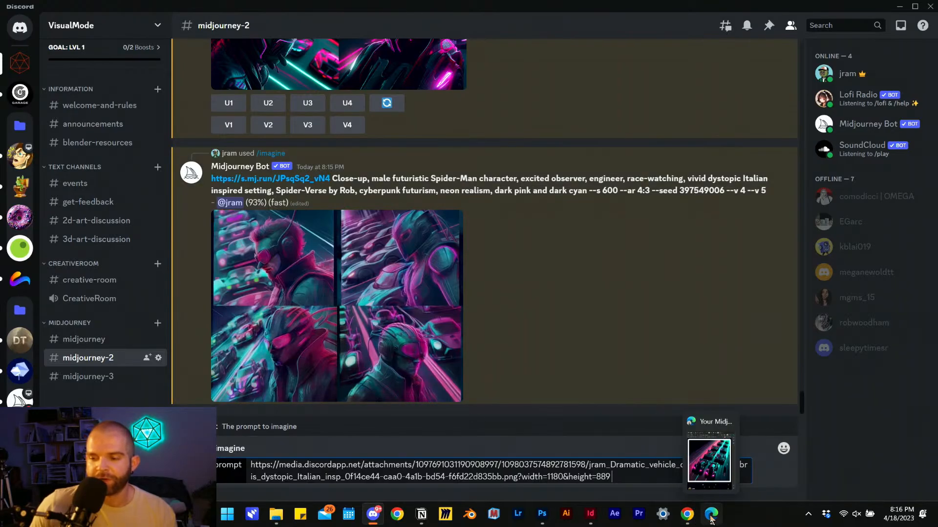
{"action": "left_click", "coordinate": [709, 460]}
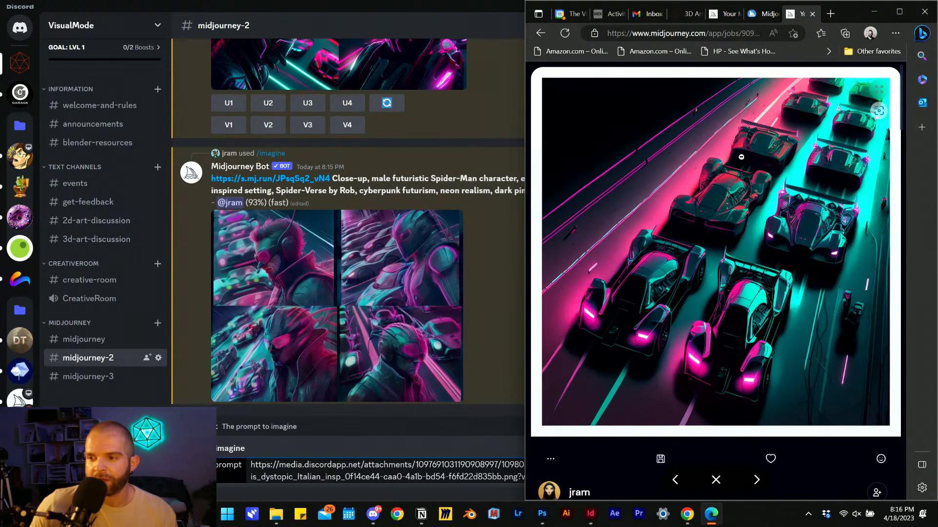
{"action": "left_click", "coordinate": [688, 514]}
{"action": "left_click", "coordinate": [732, 15]}
{"action": "scroll", "coordinate": [718, 195], "scroll_direction": "down", "scroll_amount": 3}
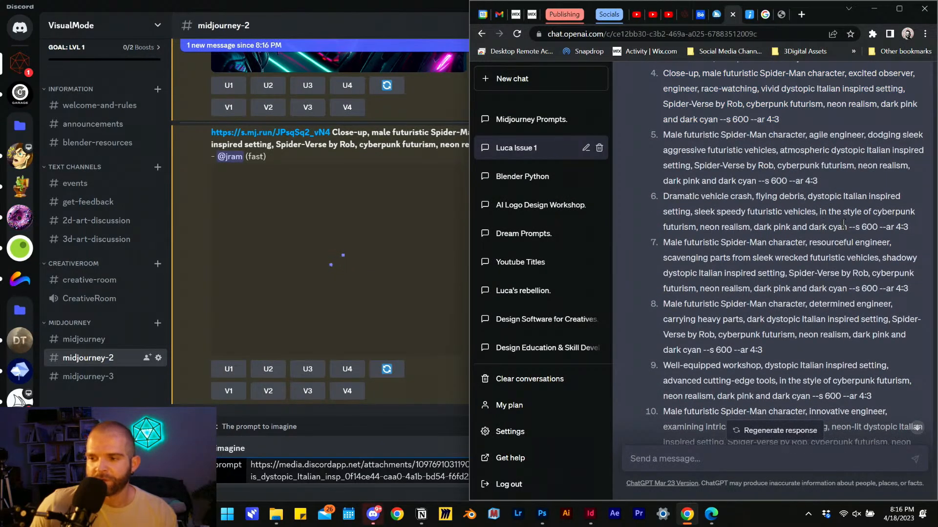
{"action": "left_click_drag", "start_coordinate": [846, 227], "coordinate": [677, 214]}
{"action": "left_click", "coordinate": [853, 233]}
{"action": "left_click_drag", "start_coordinate": [908, 227], "coordinate": [782, 240]}
{"action": "left_click", "coordinate": [780, 238]}
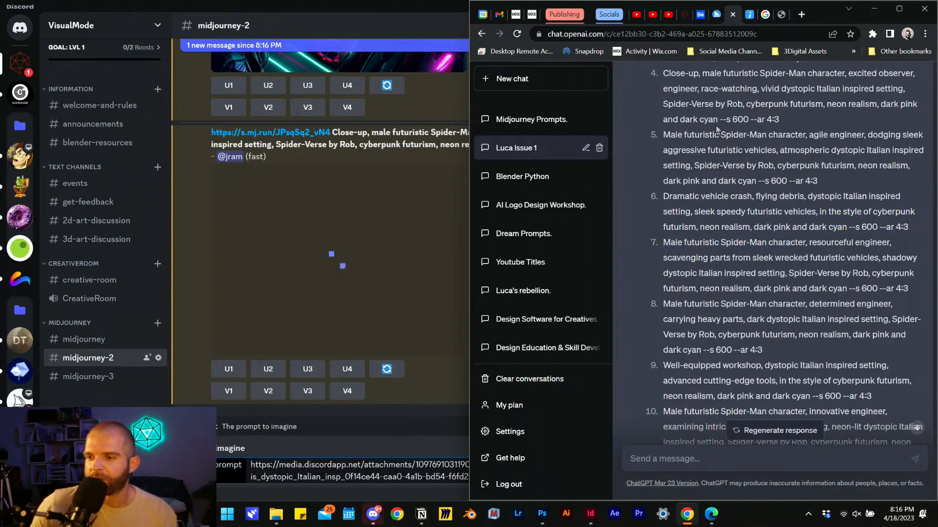
Open the Chaos parameter page in the Midjourney documentation and read how low --chaos values influence jobs
{"action": "left_click", "coordinate": [715, 18]}
{"action": "scroll", "coordinate": [520, 318], "scroll_direction": "up", "scroll_amount": 3}
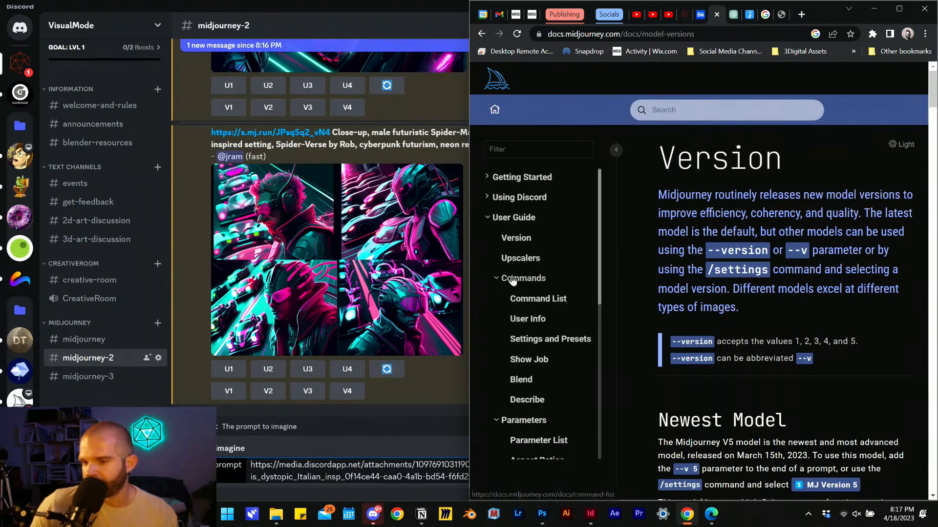
{"action": "scroll", "coordinate": [535, 332], "scroll_direction": "down", "scroll_amount": 4}
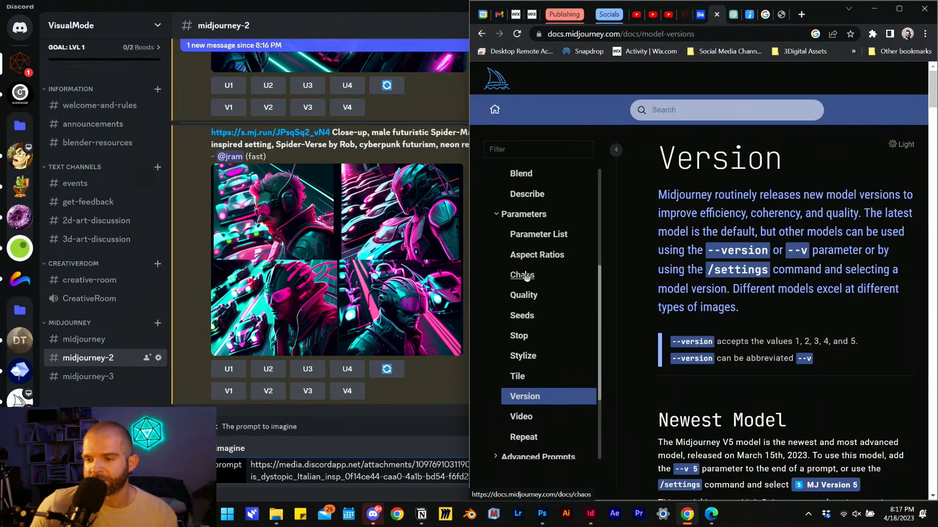
{"action": "left_click", "coordinate": [522, 275]}
{"action": "scroll", "coordinate": [684, 219], "scroll_direction": "down", "scroll_amount": 1}
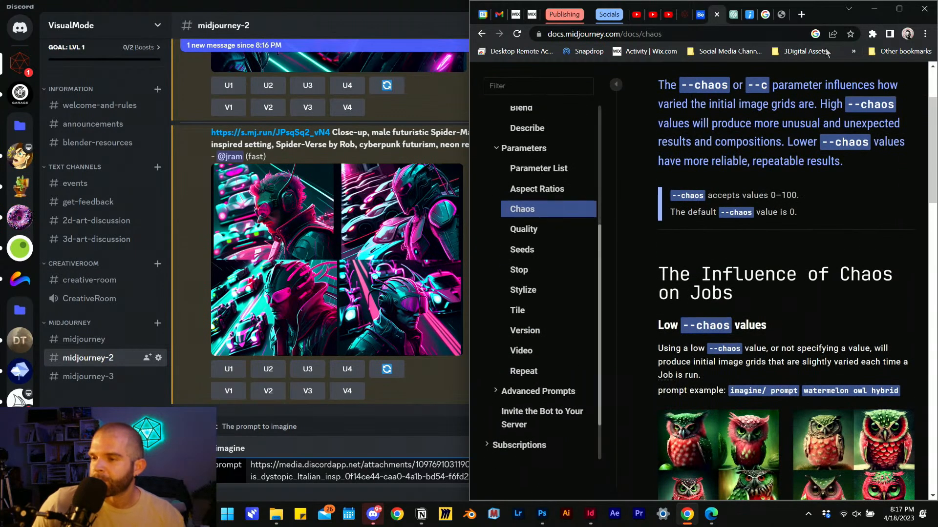
{"action": "scroll", "coordinate": [741, 235], "scroll_direction": "down", "scroll_amount": 3}
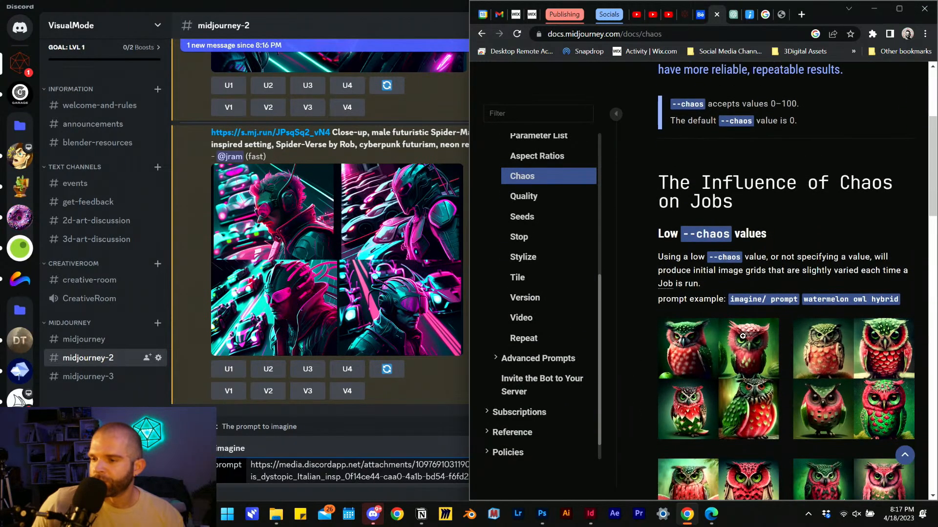
Read the Quality parameter page with its Version 4 and Version 5 examples in the Midjourney documentation, and open the Seeds page
{"action": "scroll", "coordinate": [742, 235], "scroll_direction": "down", "scroll_amount": 3}
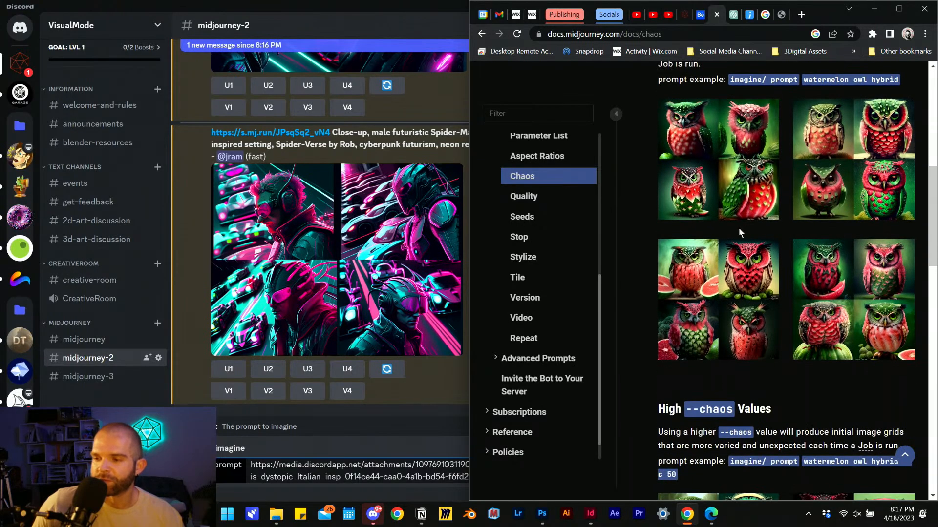
{"action": "left_click", "coordinate": [547, 207]}
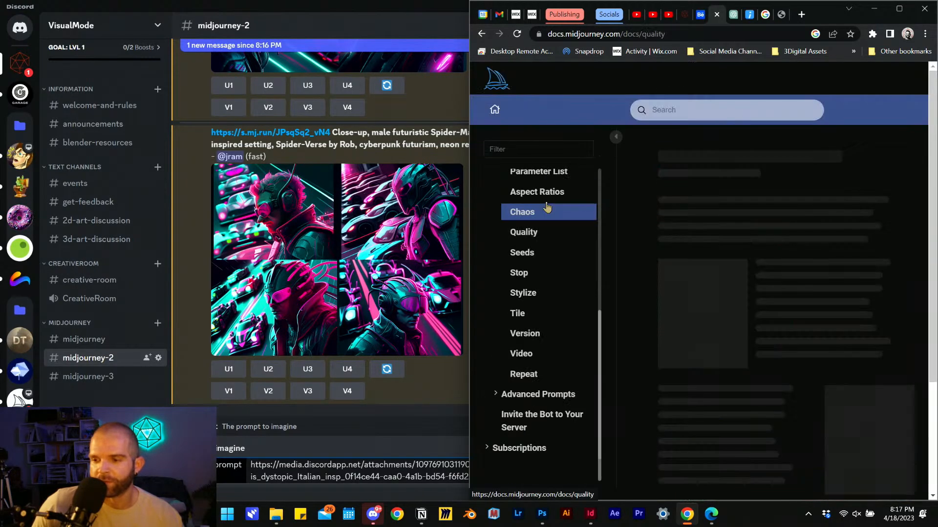
{"action": "scroll", "coordinate": [745, 273], "scroll_direction": "down", "scroll_amount": 3}
{"action": "scroll", "coordinate": [724, 235], "scroll_direction": "down", "scroll_amount": 7}
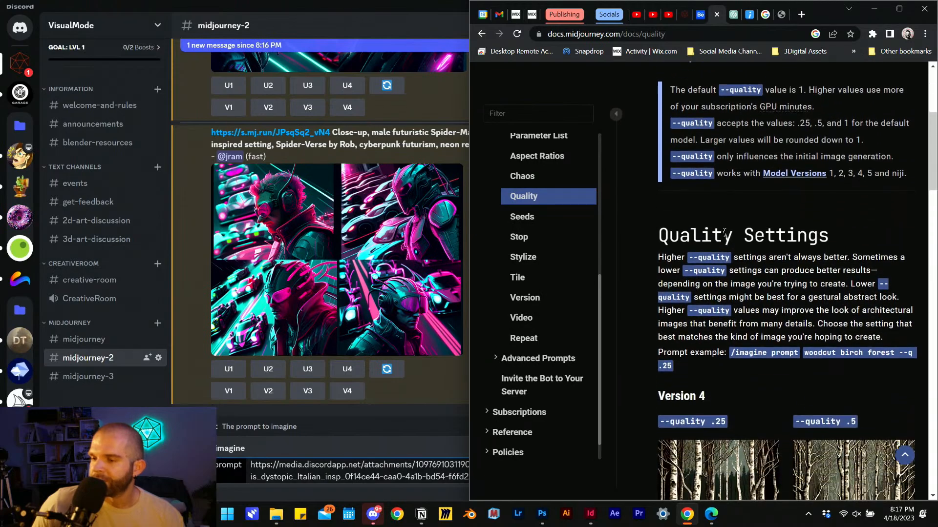
{"action": "scroll", "coordinate": [725, 236], "scroll_direction": "down", "scroll_amount": 8}
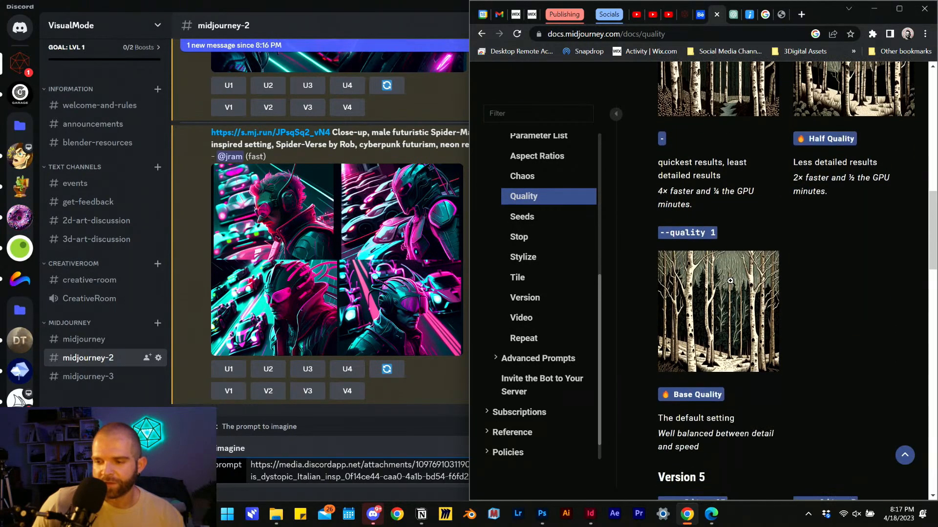
{"action": "scroll", "coordinate": [732, 279], "scroll_direction": "down", "scroll_amount": 3}
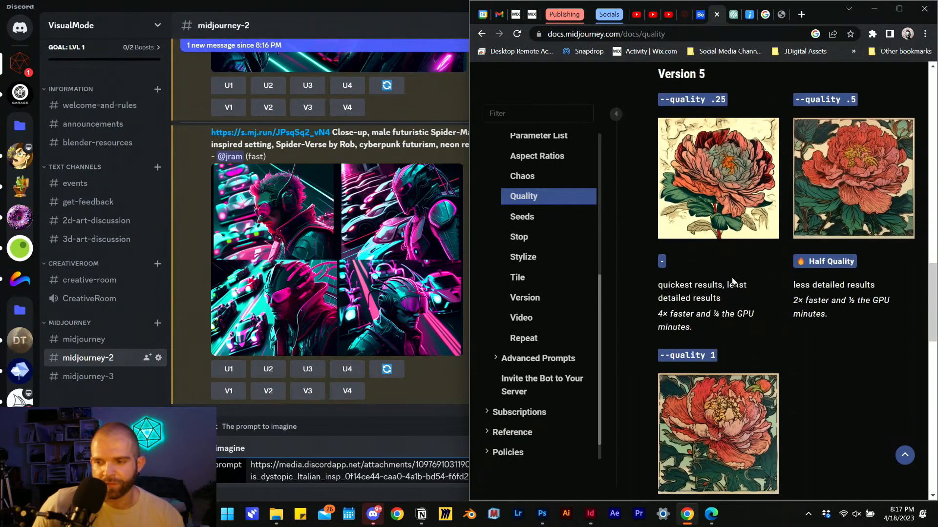
{"action": "scroll", "coordinate": [722, 214], "scroll_direction": "up", "scroll_amount": 1}
{"action": "scroll", "coordinate": [722, 215], "scroll_direction": "down", "scroll_amount": 1}
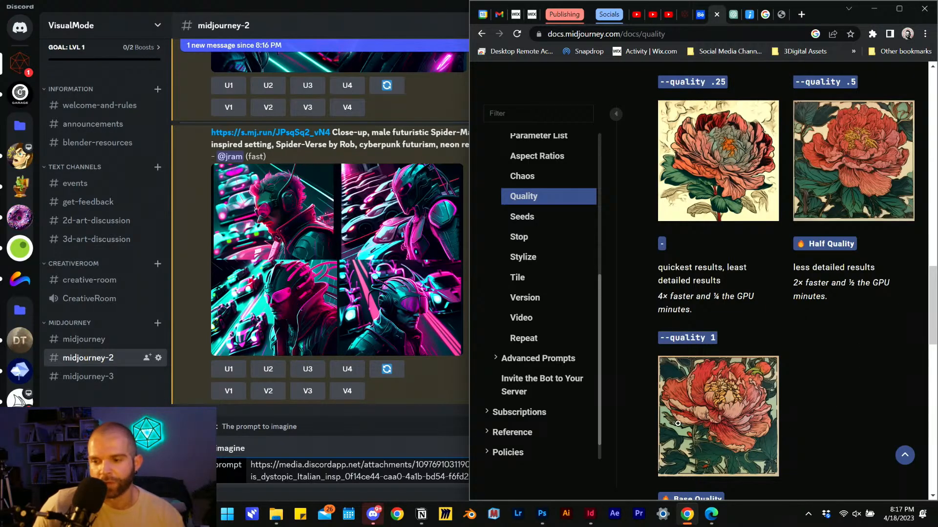
{"action": "scroll", "coordinate": [713, 394], "scroll_direction": "down", "scroll_amount": 1}
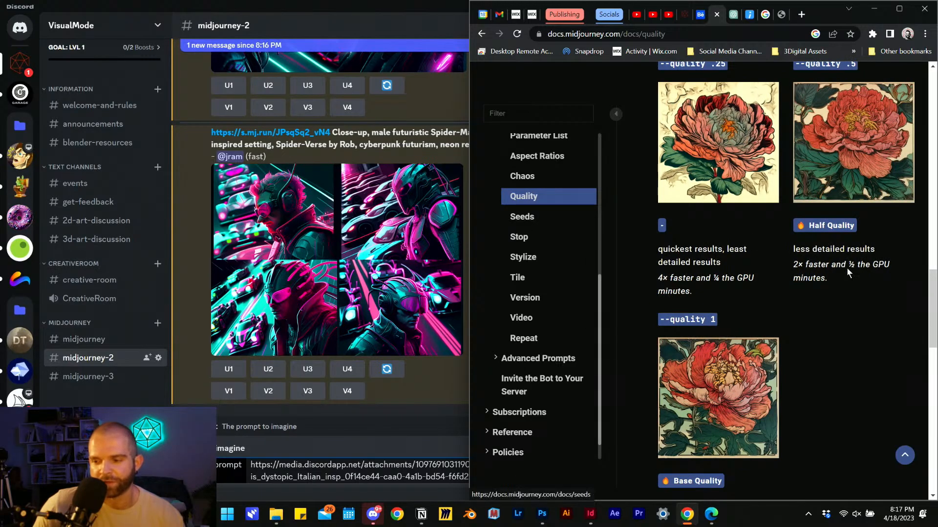
{"action": "left_click", "coordinate": [522, 216]}
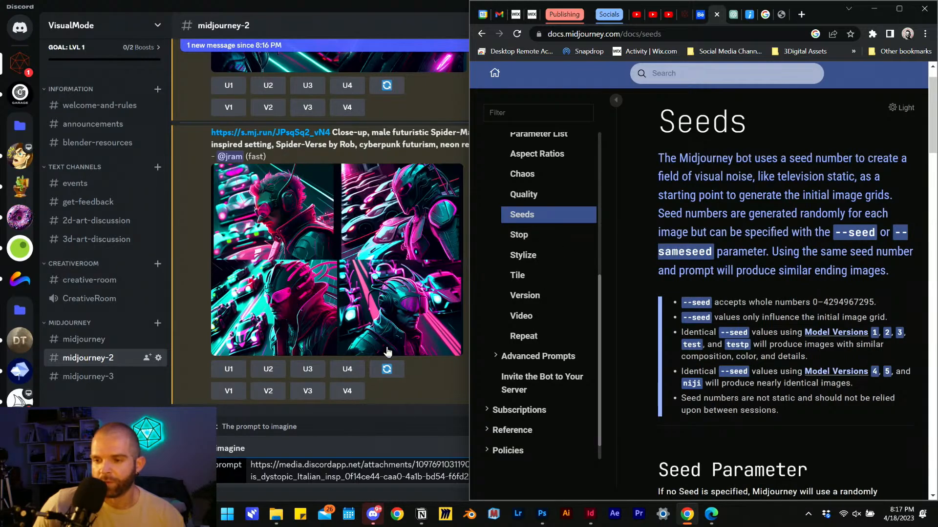
Switch to the Midjourney gallery in Edge, close the race car image, open the neon multi-storey building image and copy its seed
{"action": "left_click", "coordinate": [410, 421]}
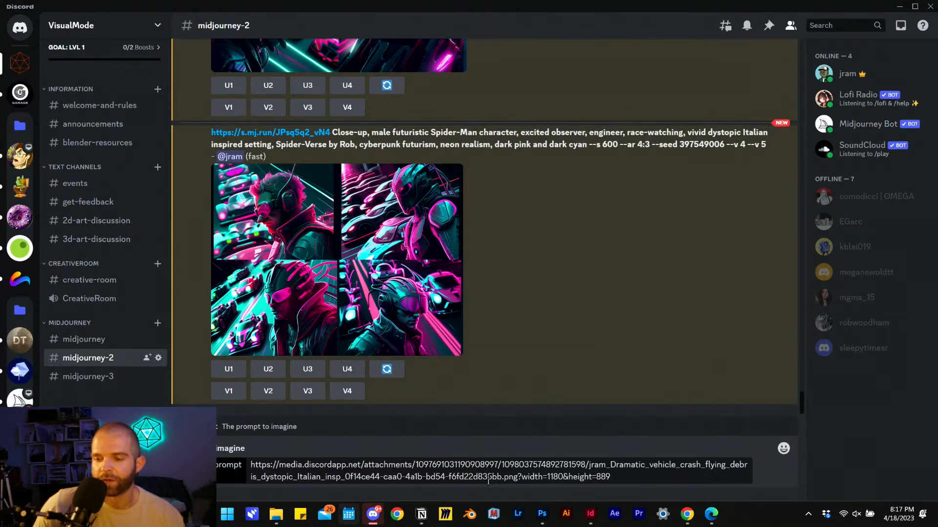
{"action": "left_click", "coordinate": [711, 514]}
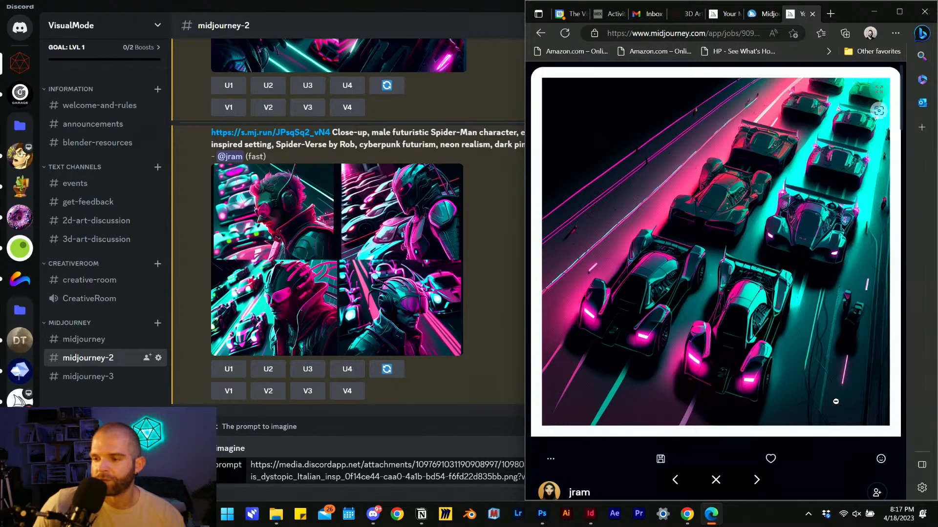
{"action": "left_click", "coordinate": [716, 481]}
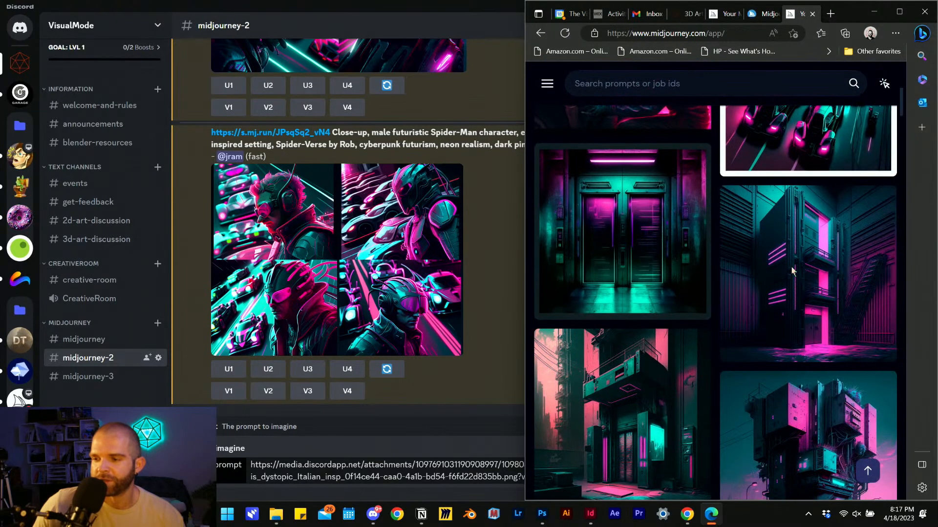
{"action": "left_click", "coordinate": [782, 252]}
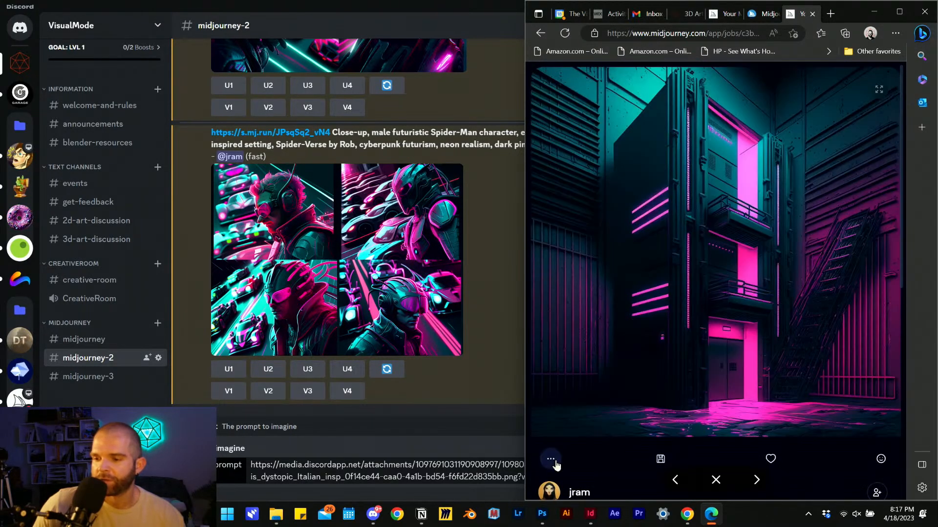
{"action": "left_click", "coordinate": [551, 459]}
{"action": "left_click", "coordinate": [591, 350]}
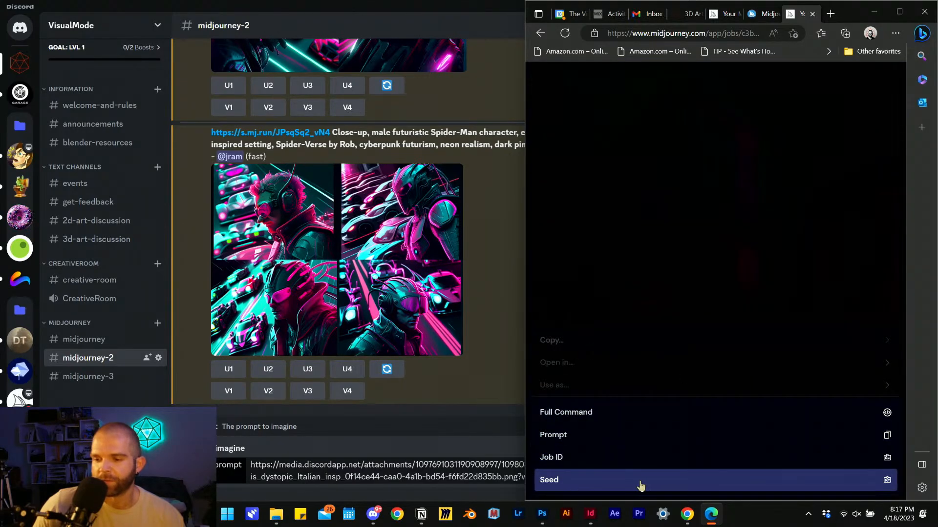
{"action": "left_click", "coordinate": [640, 486]}
Return to the Seeds page in Chrome and read the accepted --seed values and the random-seed examples
{"action": "left_click", "coordinate": [762, 19]}
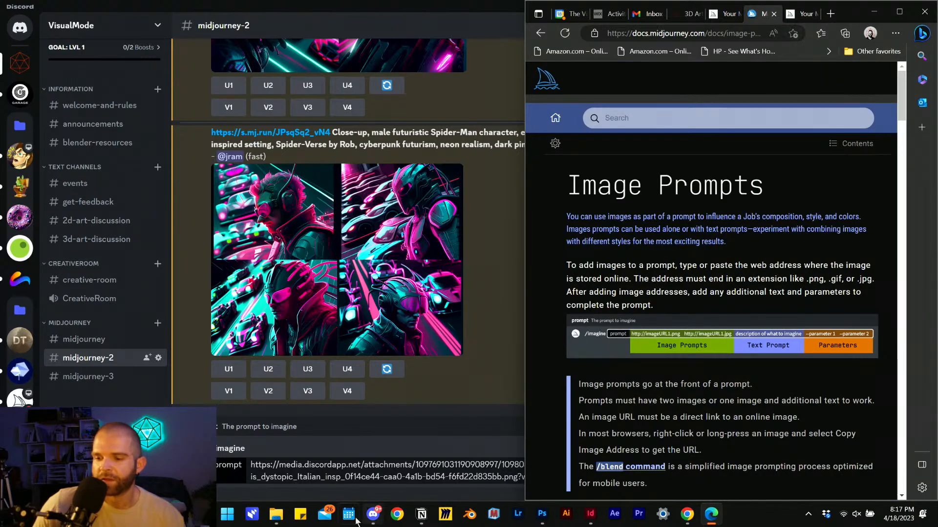
{"action": "left_click", "coordinate": [686, 513]}
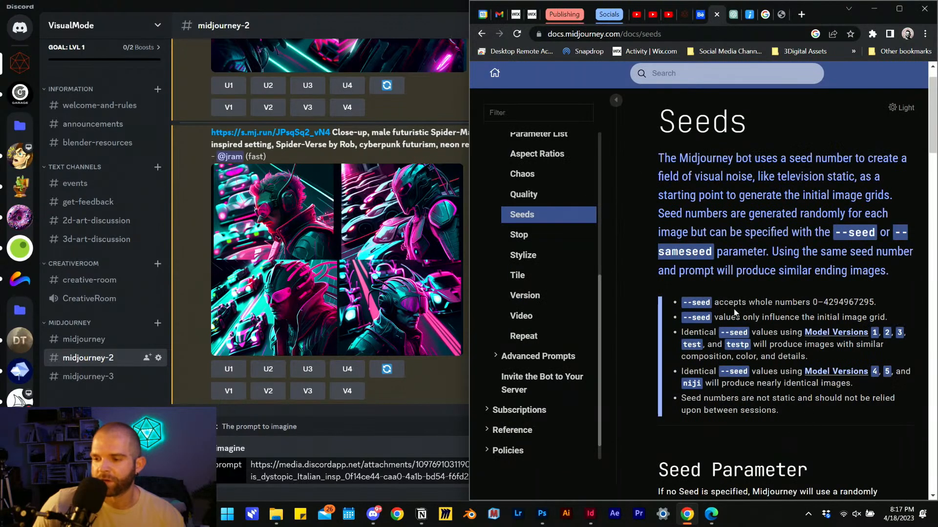
{"action": "scroll", "coordinate": [770, 302], "scroll_direction": "down", "scroll_amount": 1}
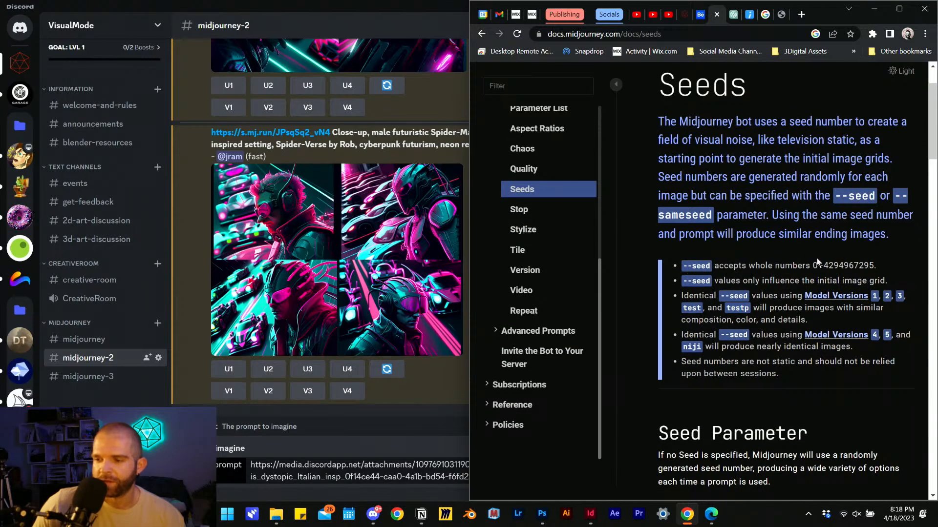
{"action": "scroll", "coordinate": [850, 301], "scroll_direction": "down", "scroll_amount": 6}
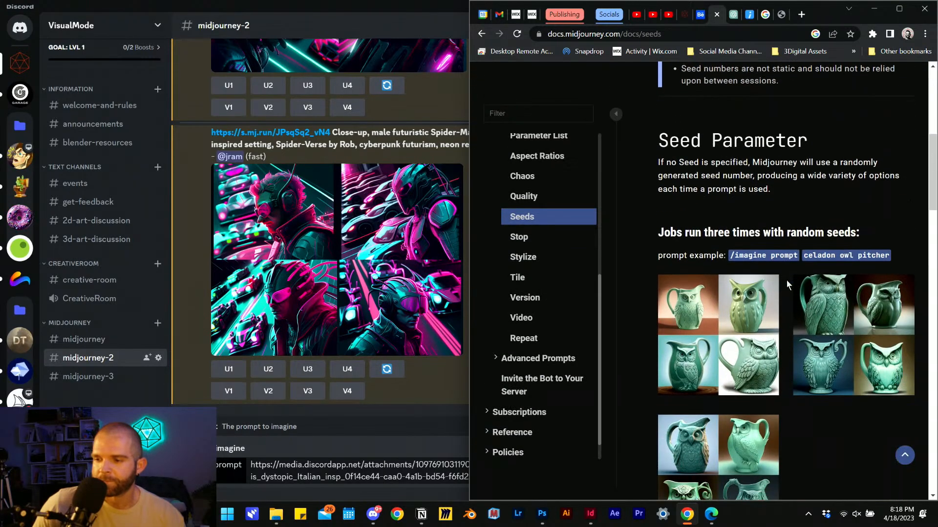
Open the Stop parameter page and examine the --stop comparison images
{"action": "left_click", "coordinate": [539, 241]}
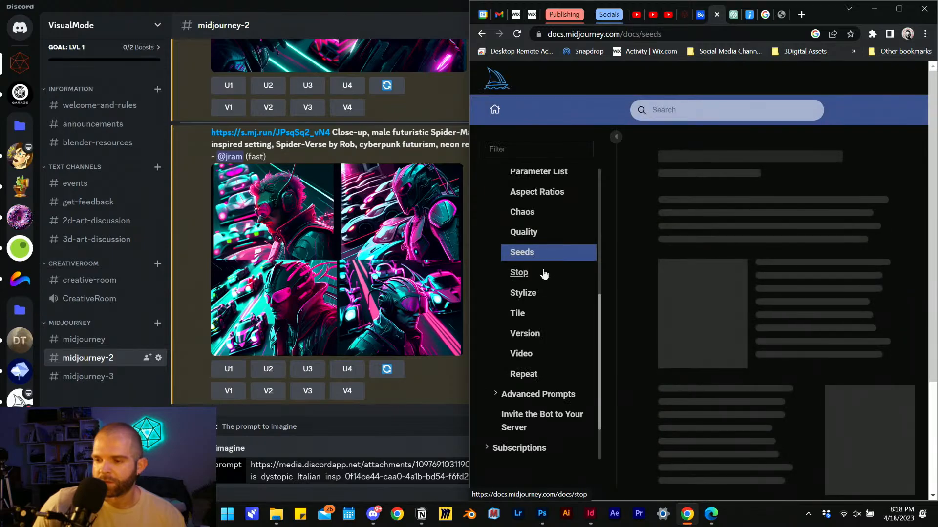
{"action": "scroll", "coordinate": [696, 277], "scroll_direction": "down", "scroll_amount": 3}
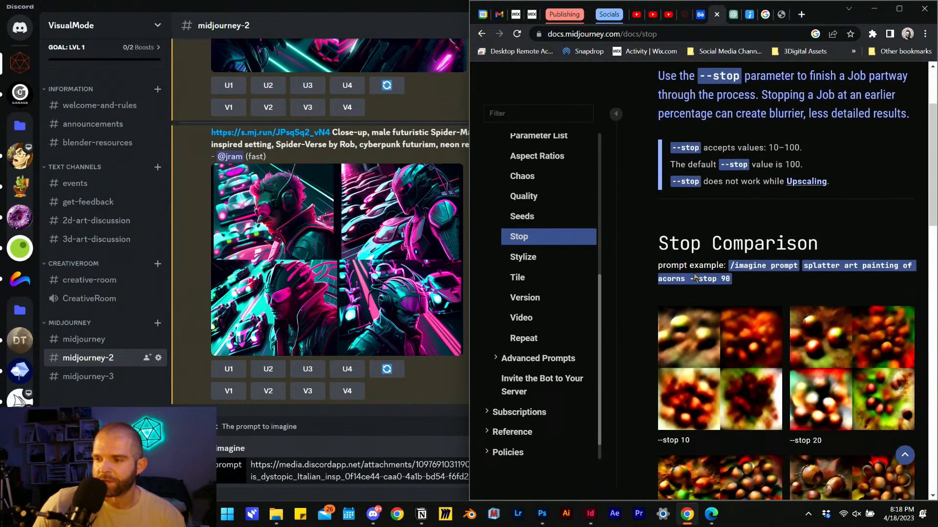
{"action": "scroll", "coordinate": [696, 277], "scroll_direction": "down", "scroll_amount": 2}
Open the Stylize parameter page and review the ranges per model version and the --stylize 50 to 750 example images
{"action": "left_click", "coordinate": [536, 259]}
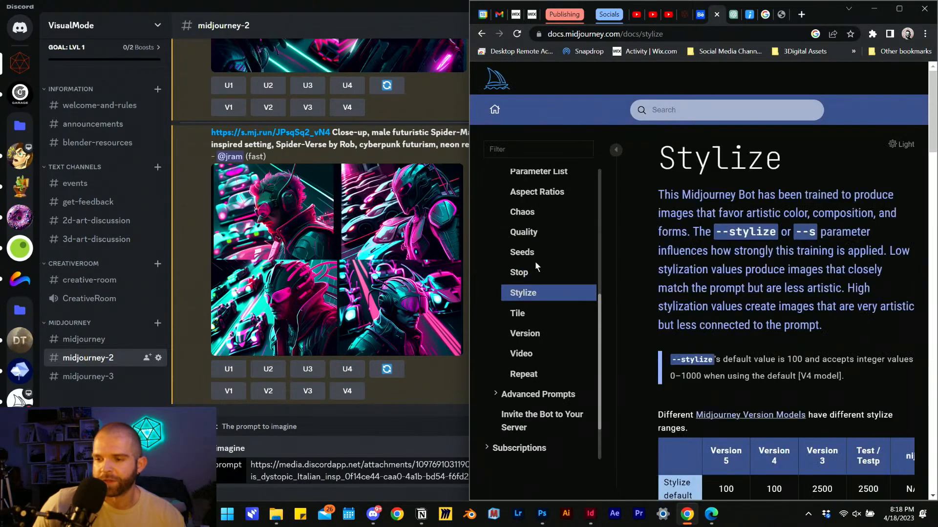
{"action": "scroll", "coordinate": [716, 356], "scroll_direction": "down", "scroll_amount": 5}
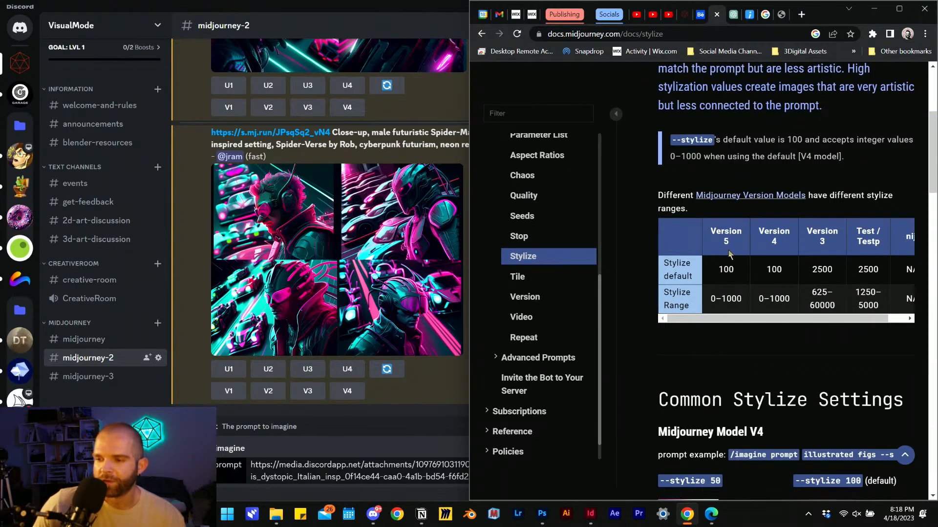
{"action": "left_click_drag", "start_coordinate": [722, 241], "coordinate": [754, 273]}
{"action": "left_click", "coordinate": [756, 272]}
{"action": "scroll", "coordinate": [727, 199], "scroll_direction": "down", "scroll_amount": 10}
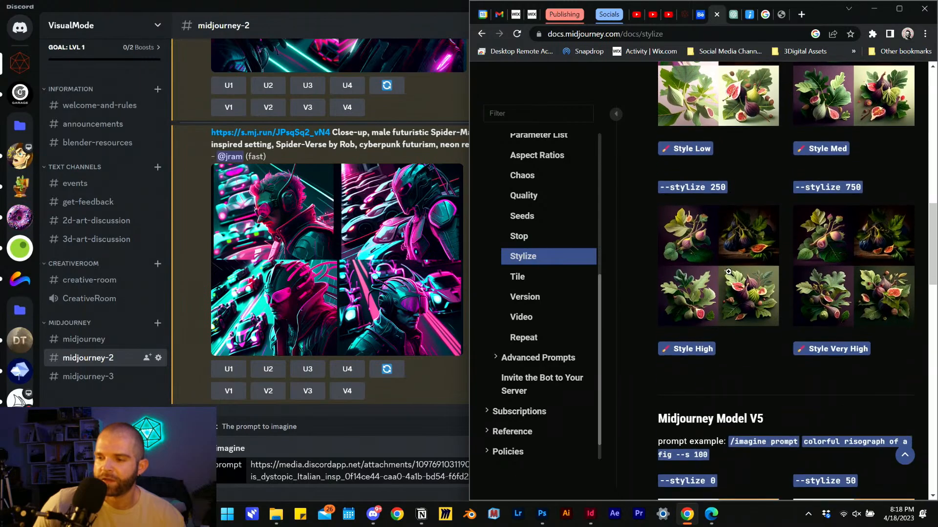
{"action": "scroll", "coordinate": [749, 264], "scroll_direction": "up", "scroll_amount": 2}
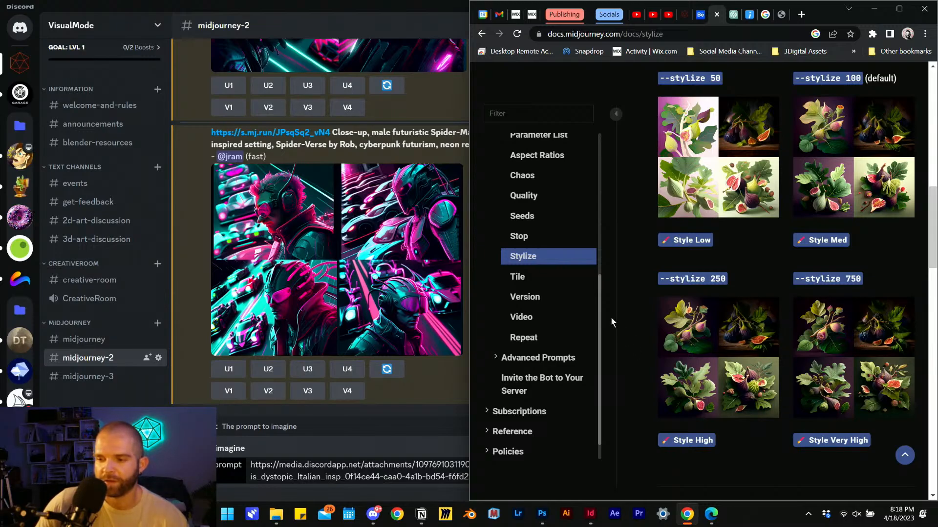
Look over the Tile parameter page and the Version page covering the --version values and the newest model
{"action": "left_click", "coordinate": [537, 278]}
{"action": "scroll", "coordinate": [535, 287], "scroll_direction": "down", "scroll_amount": 1}
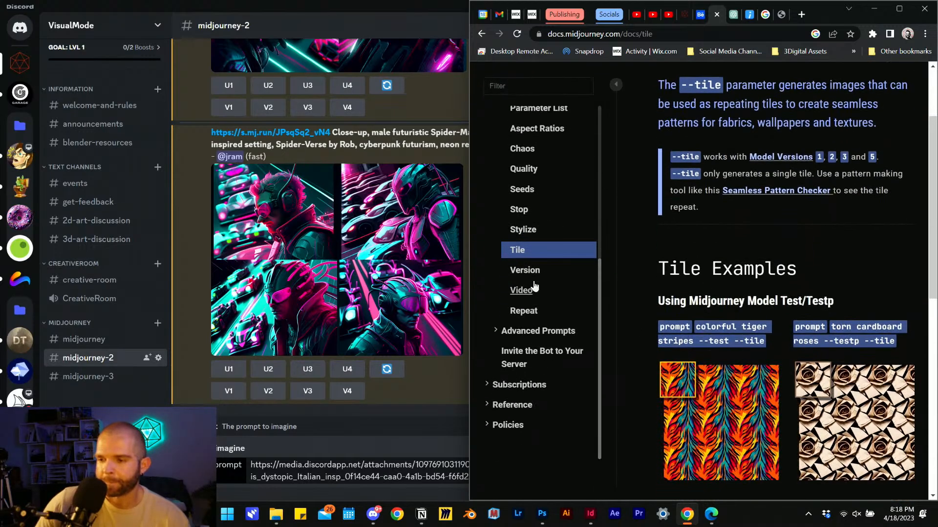
{"action": "left_click", "coordinate": [521, 272]}
{"action": "scroll", "coordinate": [736, 300], "scroll_direction": "down", "scroll_amount": 2}
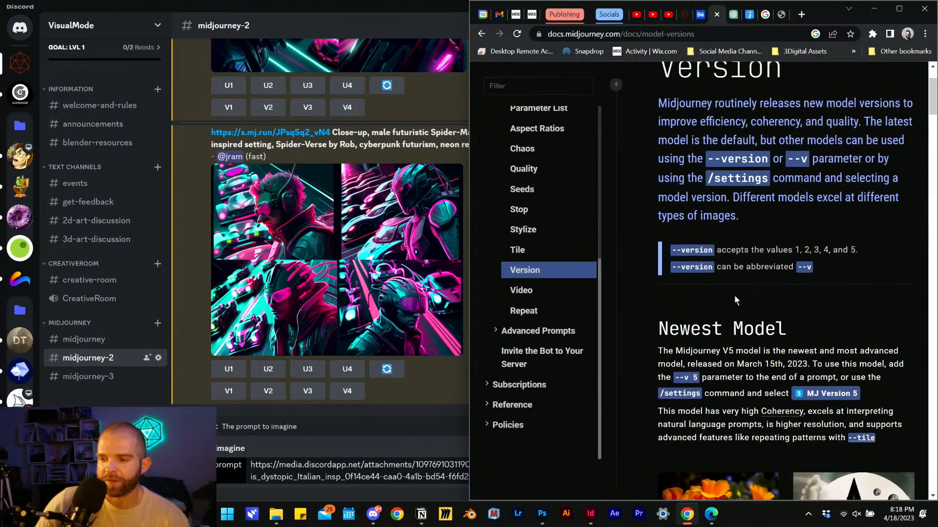
Open the Video parameter page and examine the video examples and the instructions for getting a video link
{"action": "left_click", "coordinate": [519, 298]}
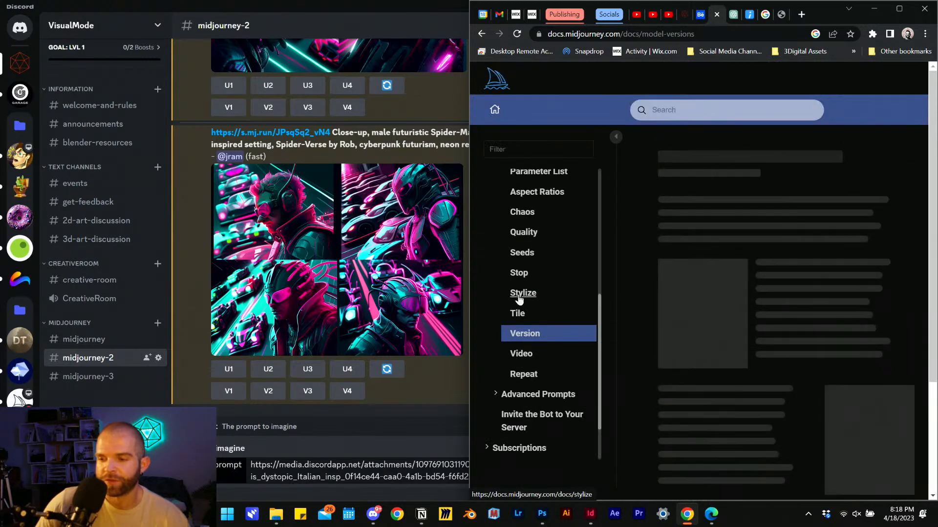
{"action": "scroll", "coordinate": [719, 286], "scroll_direction": "down", "scroll_amount": 3}
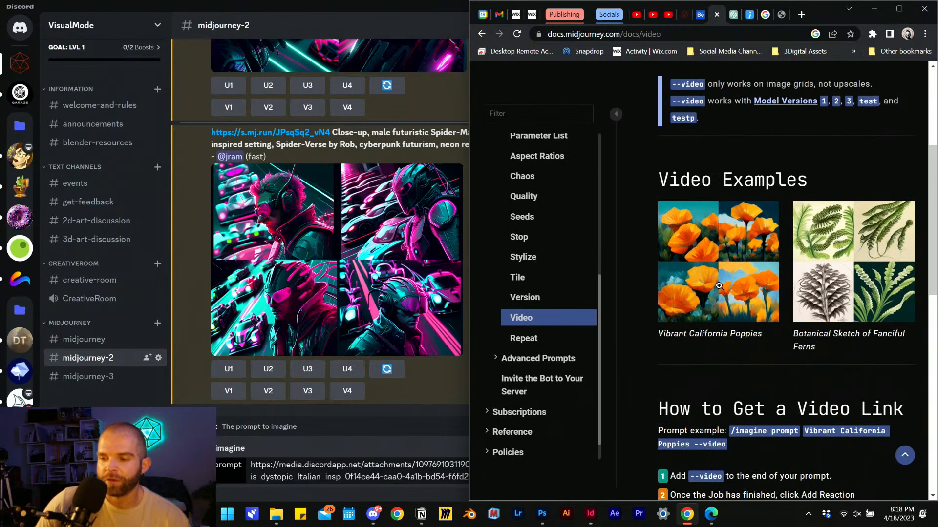
{"action": "scroll", "coordinate": [719, 285], "scroll_direction": "down", "scroll_amount": 2}
{"action": "scroll", "coordinate": [722, 318], "scroll_direction": "up", "scroll_amount": 3}
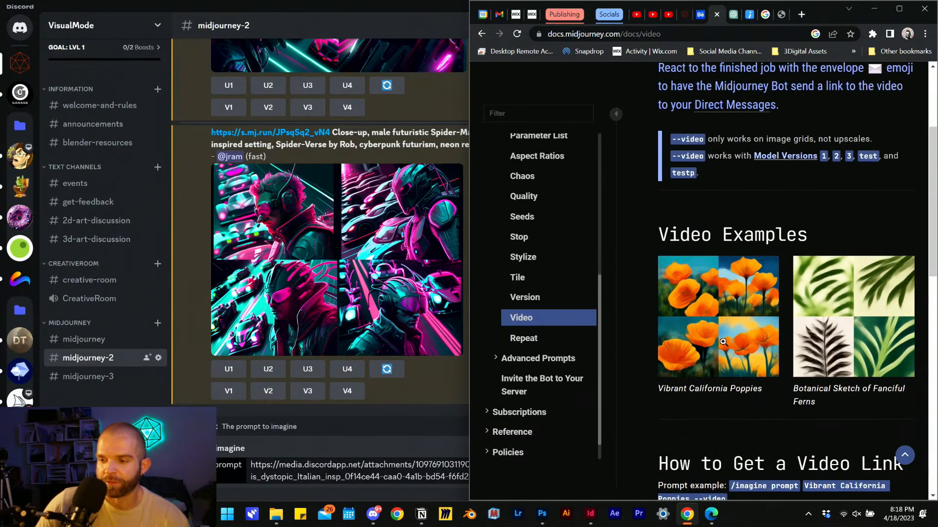
{"action": "scroll", "coordinate": [722, 342], "scroll_direction": "down", "scroll_amount": 1}
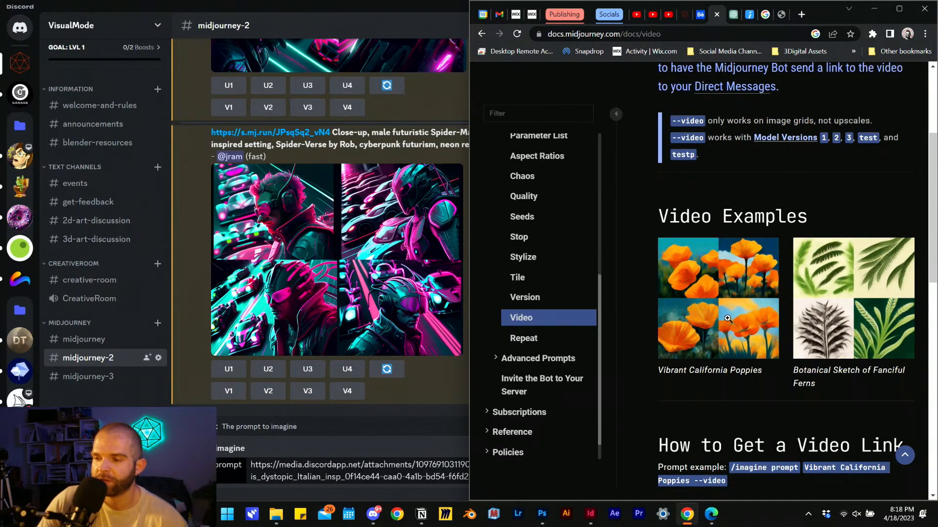
Switch to Discord, view the latest Spider-Man character image grid enlarged and close the preview
{"action": "left_click", "coordinate": [408, 481]}
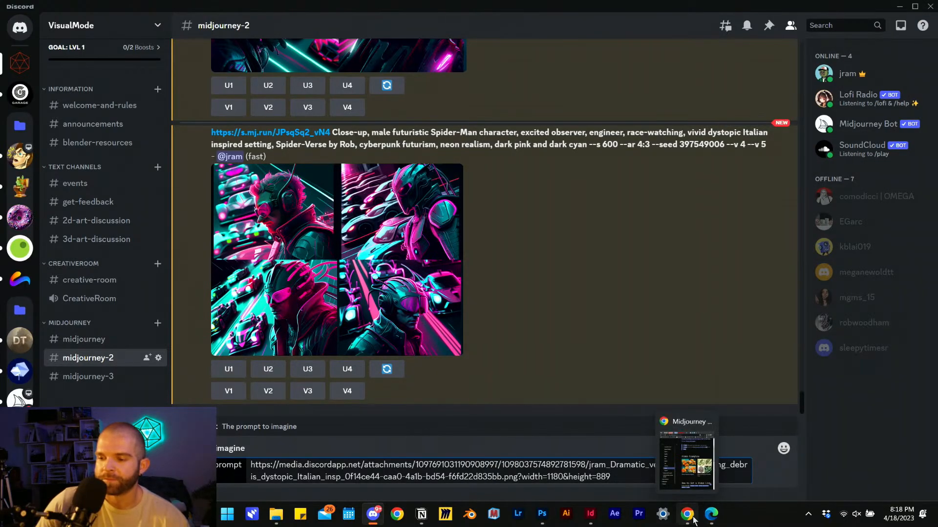
{"action": "left_click", "coordinate": [424, 260]}
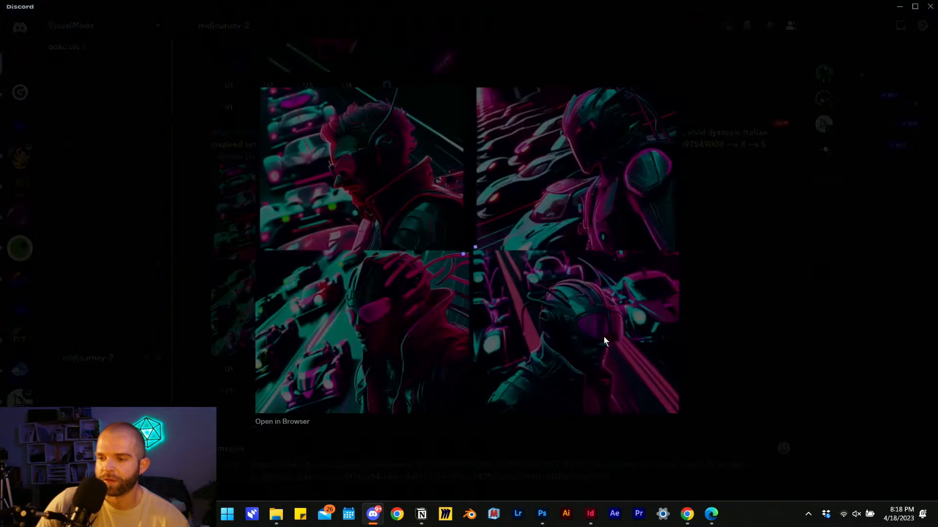
{"action": "left_click", "coordinate": [705, 328]}
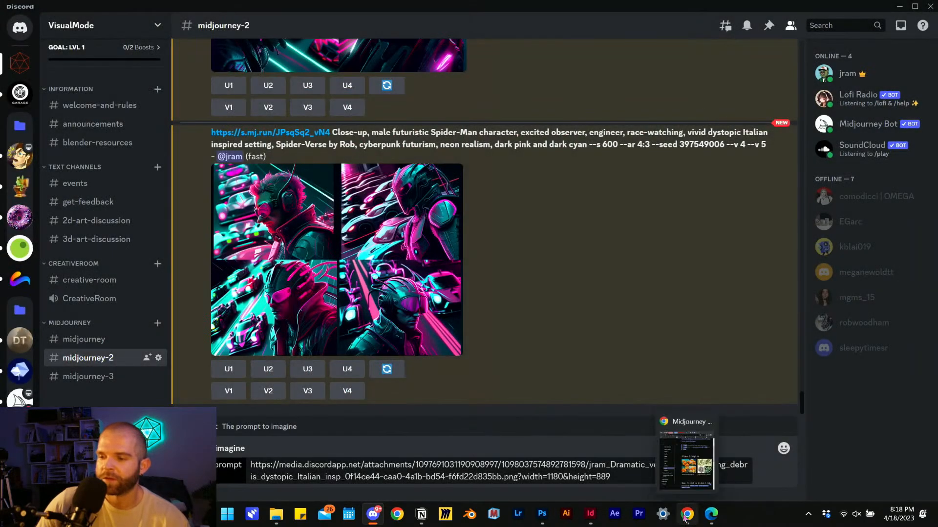
Return to Chrome and bring up the Luca Issue 1 prompt list in ChatGPT
{"action": "left_click", "coordinate": [701, 512]}
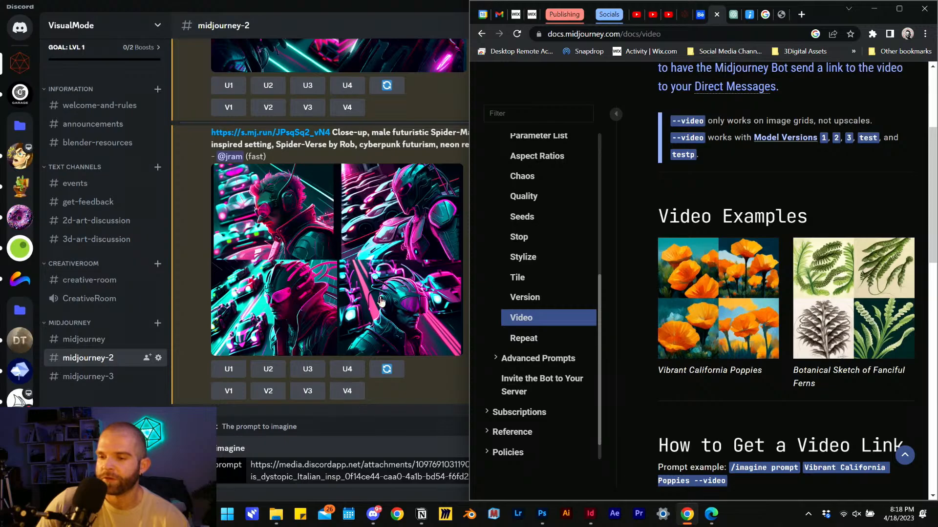
{"action": "left_click", "coordinate": [746, 19]}
{"action": "left_click", "coordinate": [729, 19]}
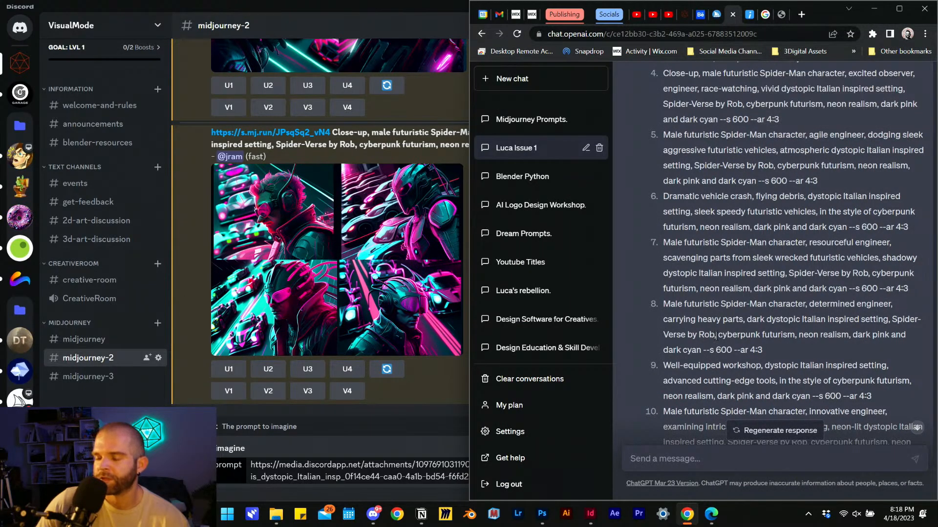
{"action": "mouse_move", "coordinate": [708, 519]}
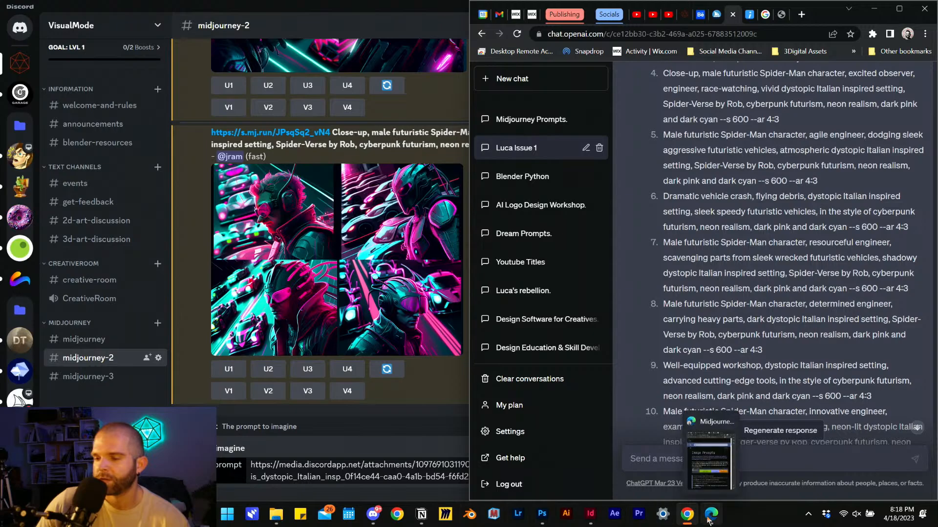
Look over the remaining Luca Issue 1 prompts in ChatGPT and return to the Midjourney Video parameter page
{"action": "scroll", "coordinate": [748, 258], "scroll_direction": "down", "scroll_amount": 3}
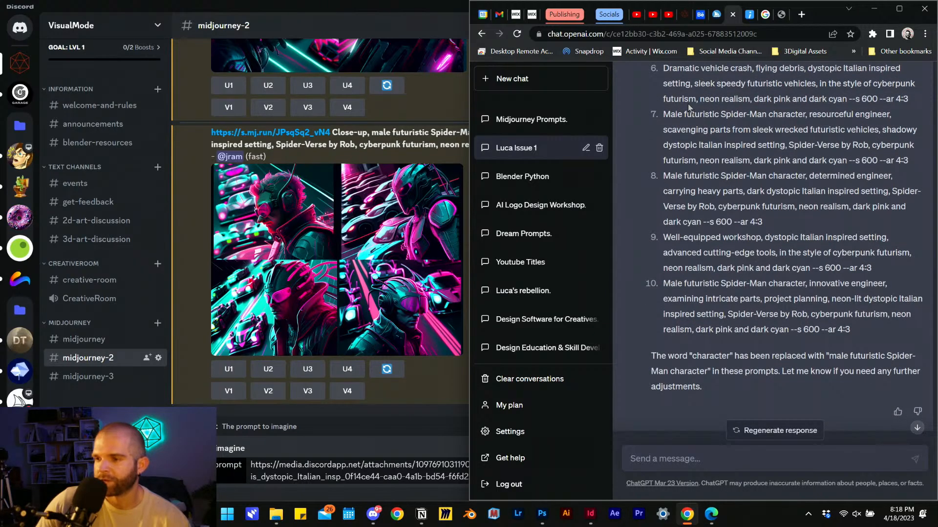
{"action": "left_click", "coordinate": [716, 20]}
{"action": "scroll", "coordinate": [749, 192], "scroll_direction": "up", "scroll_amount": 2}
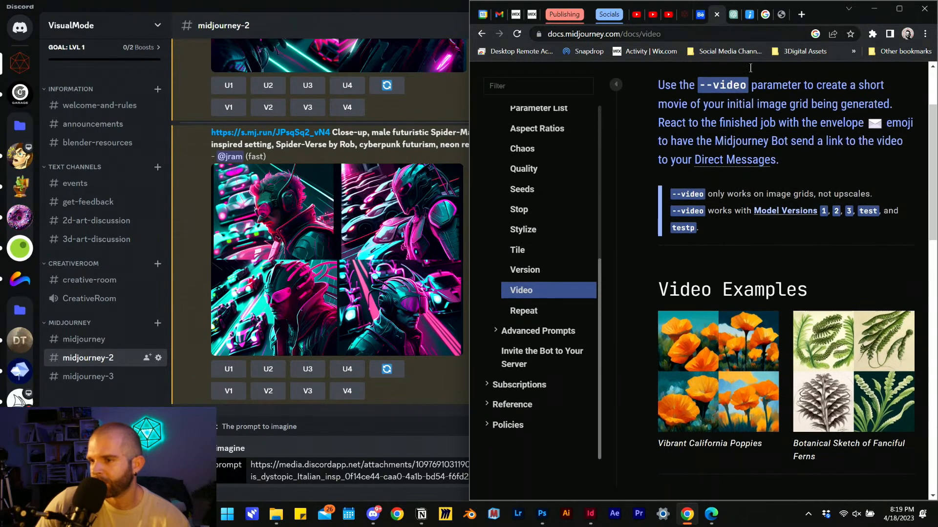
Switch to Edge and open the gallery image of the masked character in a red hooded jacket beside the pink car
{"action": "left_click", "coordinate": [711, 514]}
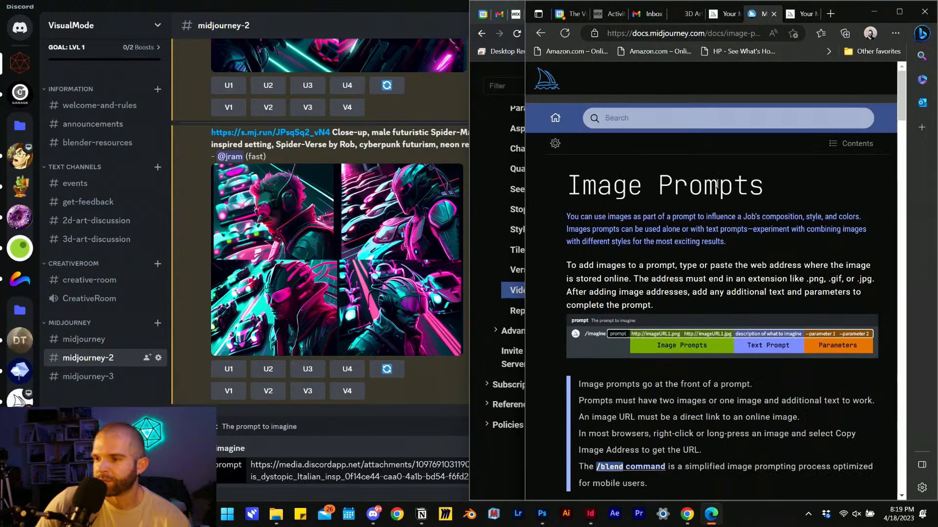
{"action": "left_click", "coordinate": [728, 14]}
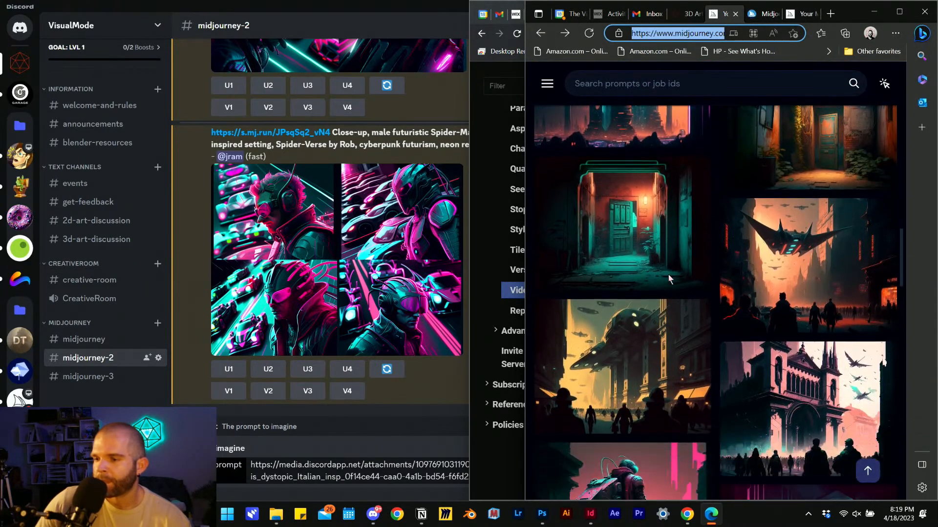
{"action": "scroll", "coordinate": [668, 275], "scroll_direction": "down", "scroll_amount": 12}
{"action": "left_click", "coordinate": [787, 241]}
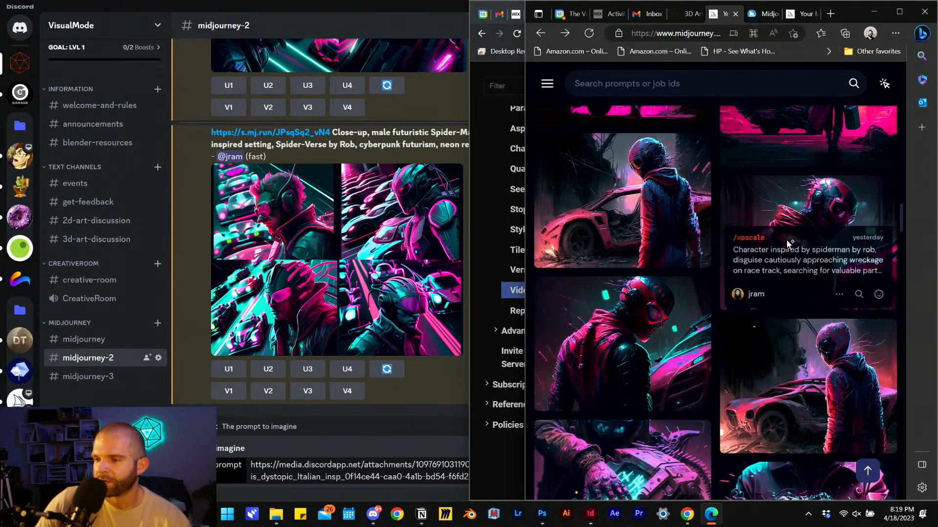
{"action": "left_click", "coordinate": [796, 211]}
Copy the seed of the opened masked character image from the Midjourney site
{"action": "right_click", "coordinate": [714, 244]}
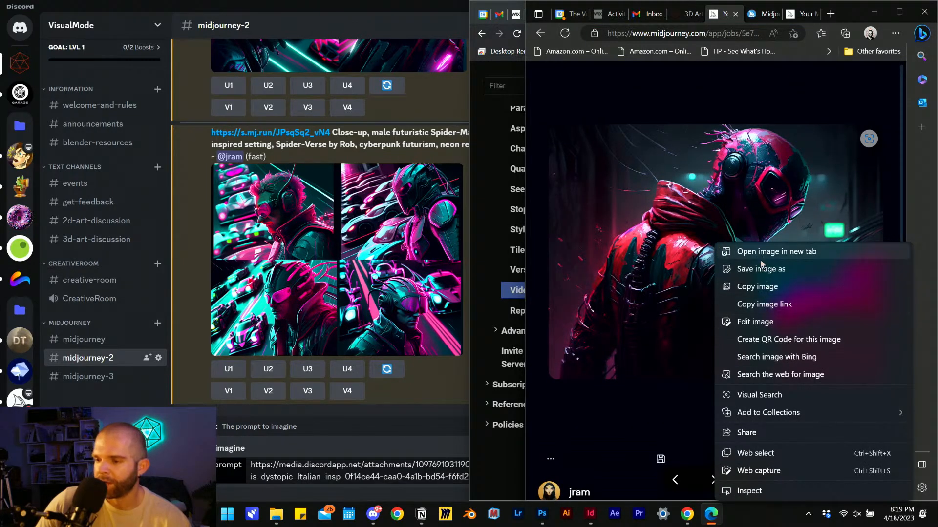
{"action": "left_click", "coordinate": [623, 459]}
{"action": "left_click", "coordinate": [550, 463]}
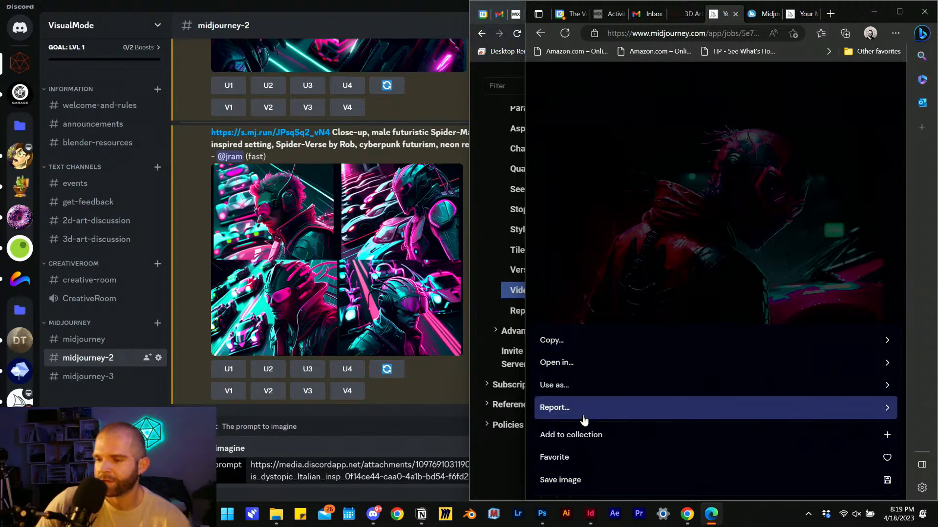
{"action": "left_click", "coordinate": [580, 344]}
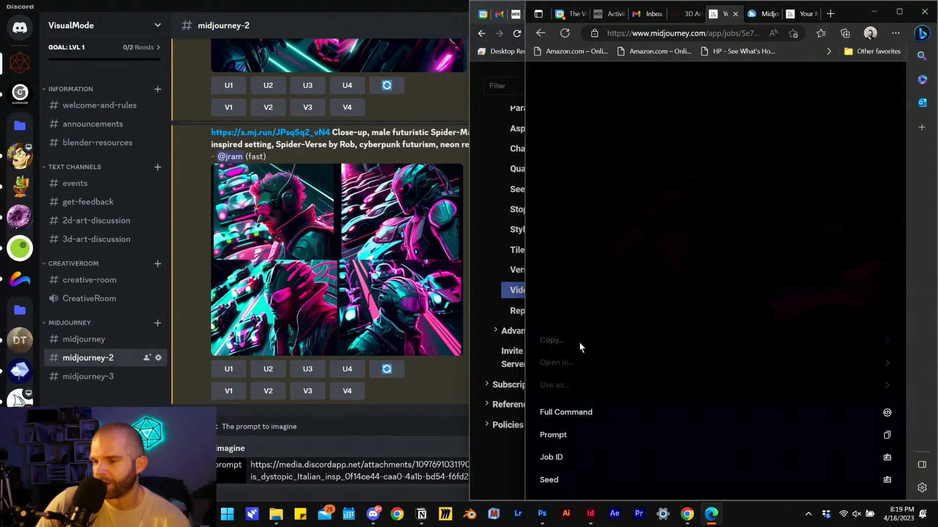
{"action": "left_click", "coordinate": [587, 486]}
Copy the masked character image's link, post it in Discord's midjourney-2 channel and paste it again into a new message
{"action": "right_click", "coordinate": [668, 245]}
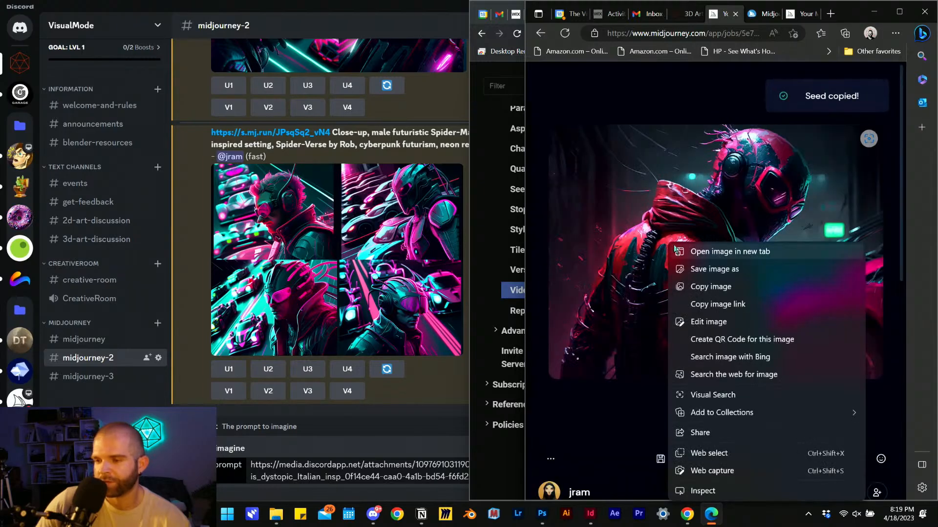
{"action": "left_click", "coordinate": [718, 304]}
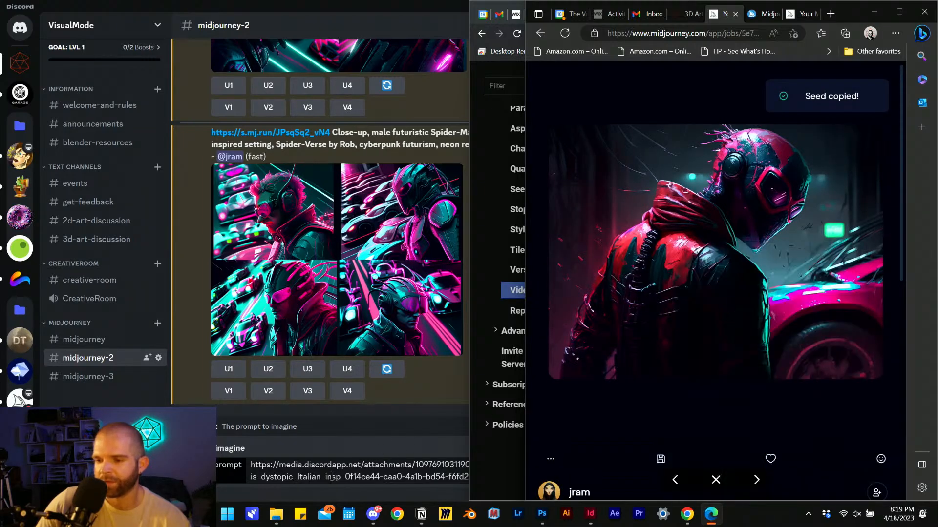
{"action": "left_click", "coordinate": [353, 469]}
{"action": "key", "text": "ctrl+a"}
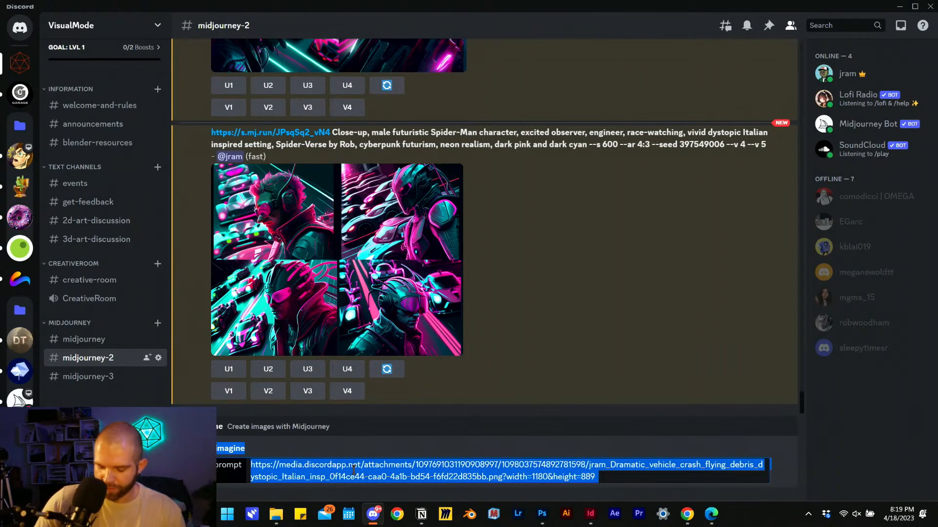
{"action": "key", "text": "ctrl+v"}
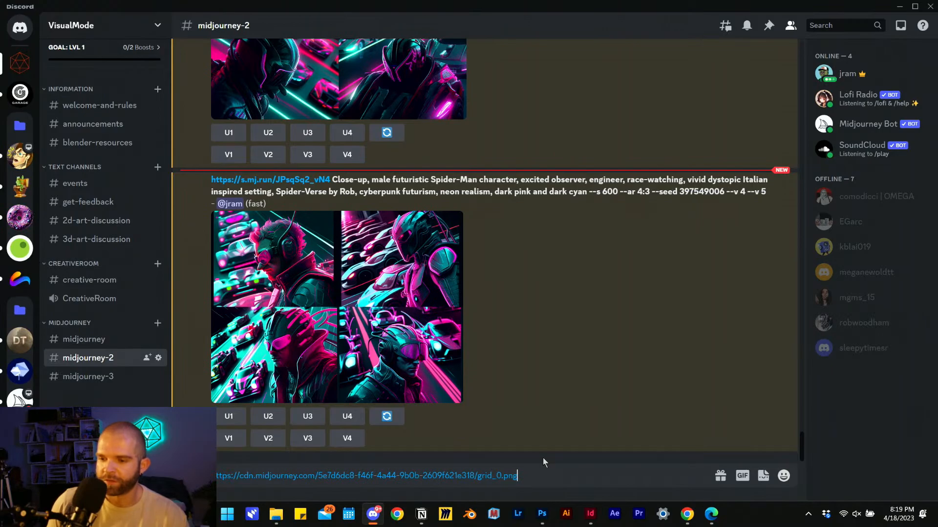
{"action": "key", "text": "Return"}
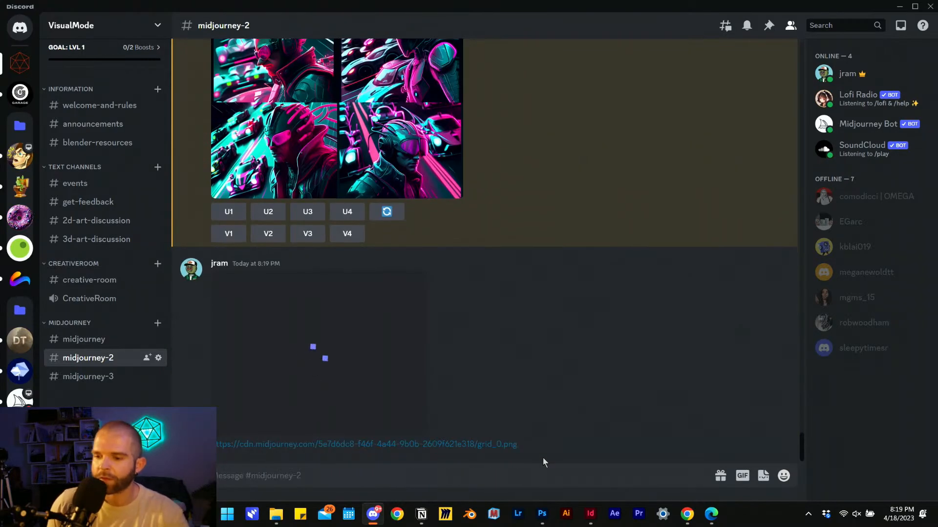
{"action": "key", "text": "ctrl+v"}
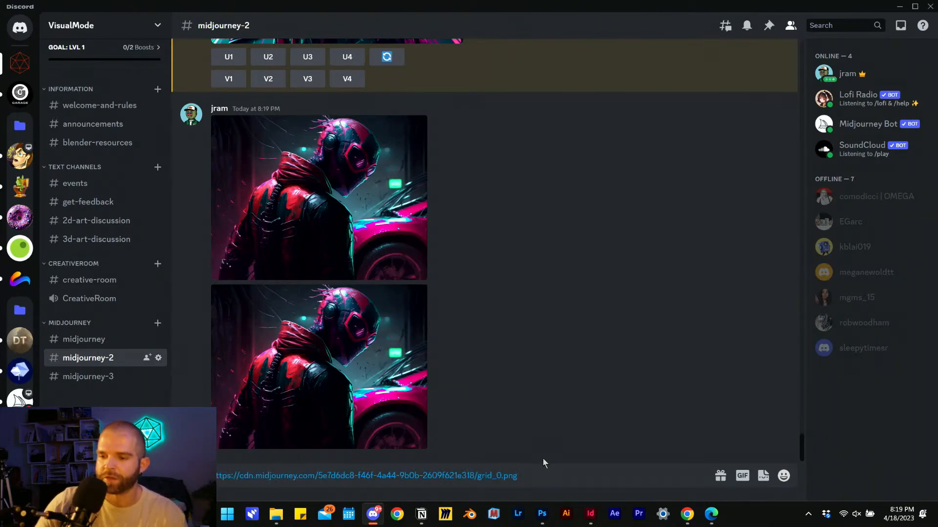
Compare the two Spider-Man character grids generated with --v 5 and with --v 4 in the channel
{"action": "scroll", "coordinate": [421, 408], "scroll_direction": "up", "scroll_amount": 4}
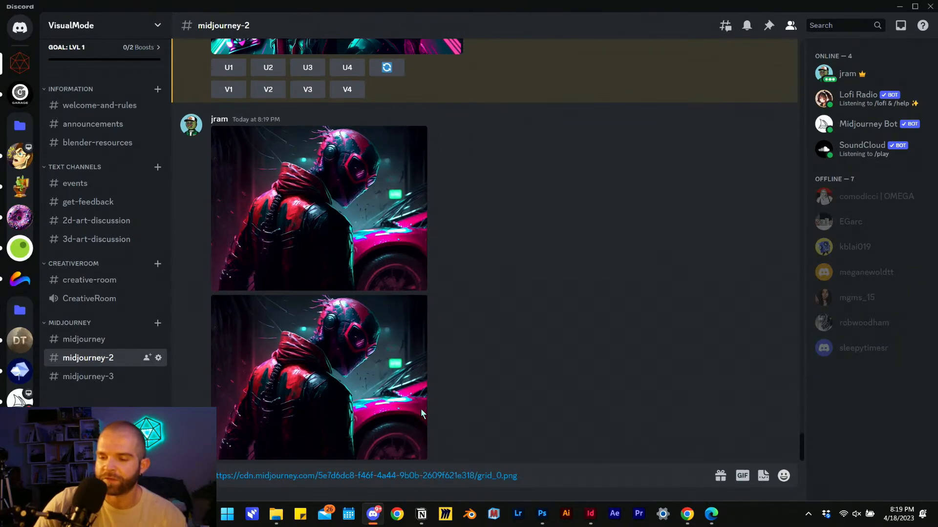
{"action": "scroll", "coordinate": [422, 344], "scroll_direction": "up", "scroll_amount": 7}
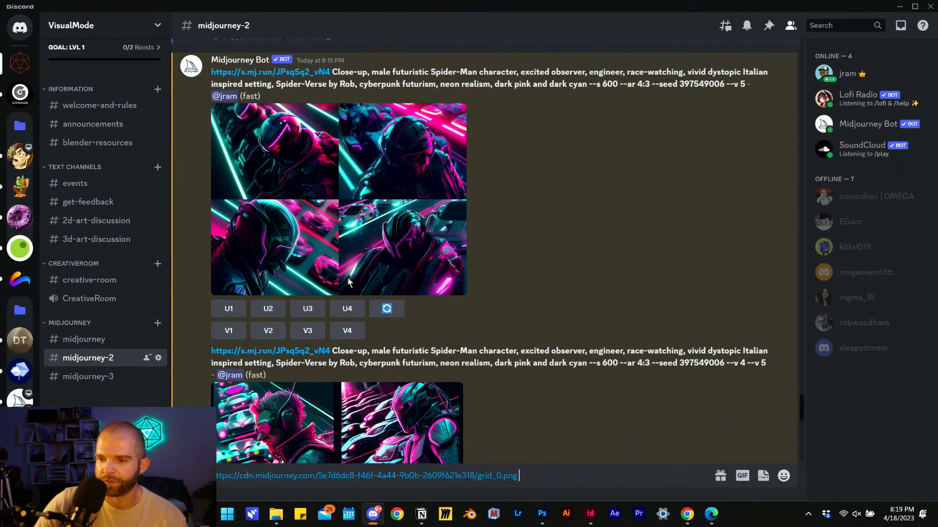
{"action": "scroll", "coordinate": [349, 262], "scroll_direction": "up", "scroll_amount": 7}
{"action": "scroll", "coordinate": [355, 277], "scroll_direction": "down", "scroll_amount": 9}
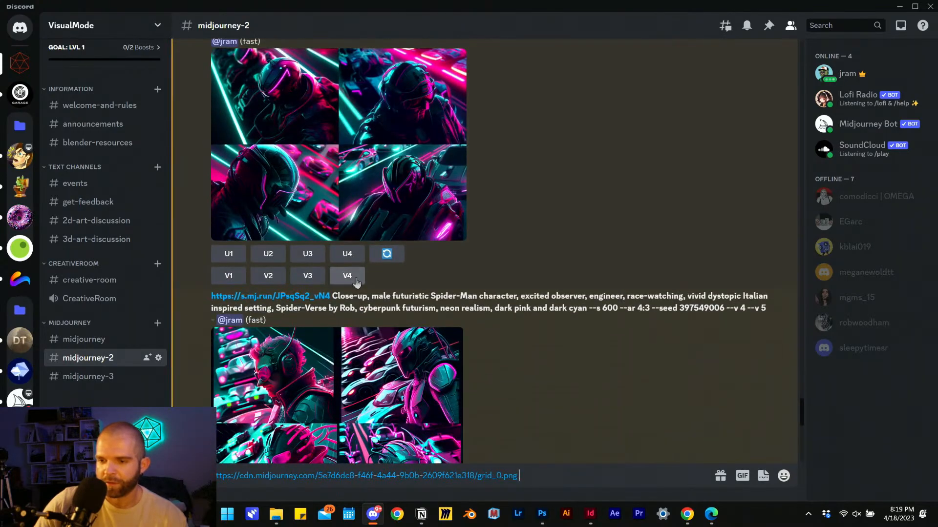
{"action": "scroll", "coordinate": [357, 309], "scroll_direction": "down", "scroll_amount": 1}
{"action": "scroll", "coordinate": [357, 311], "scroll_direction": "up", "scroll_amount": 2}
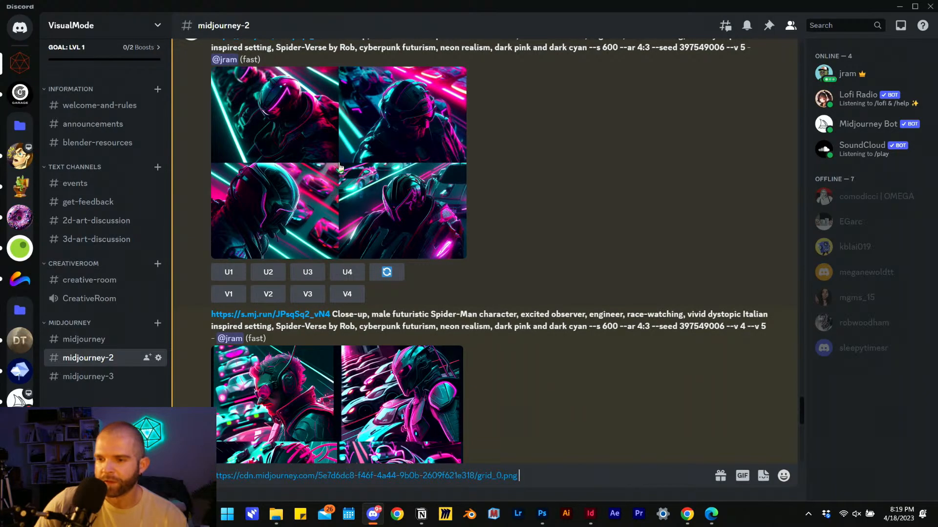
{"action": "scroll", "coordinate": [341, 167], "scroll_direction": "down", "scroll_amount": 3}
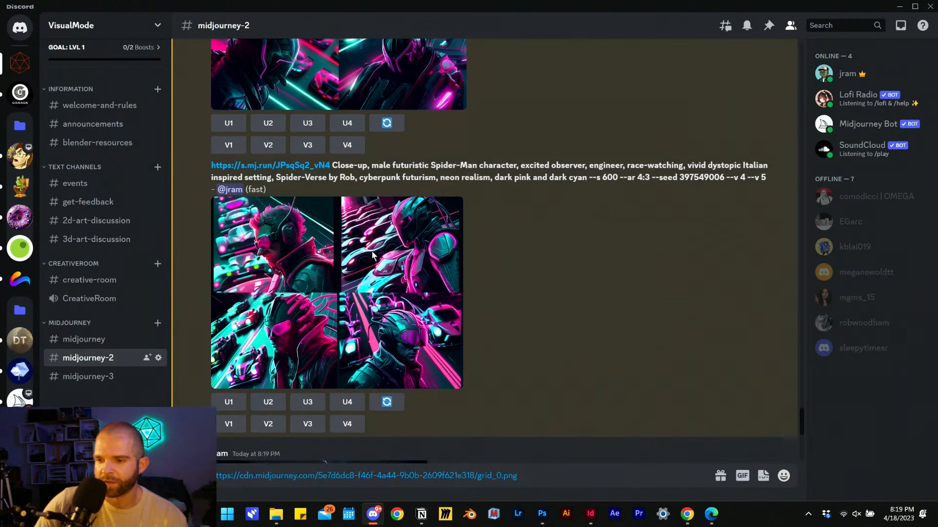
{"action": "scroll", "coordinate": [337, 296], "scroll_direction": "up", "scroll_amount": 2}
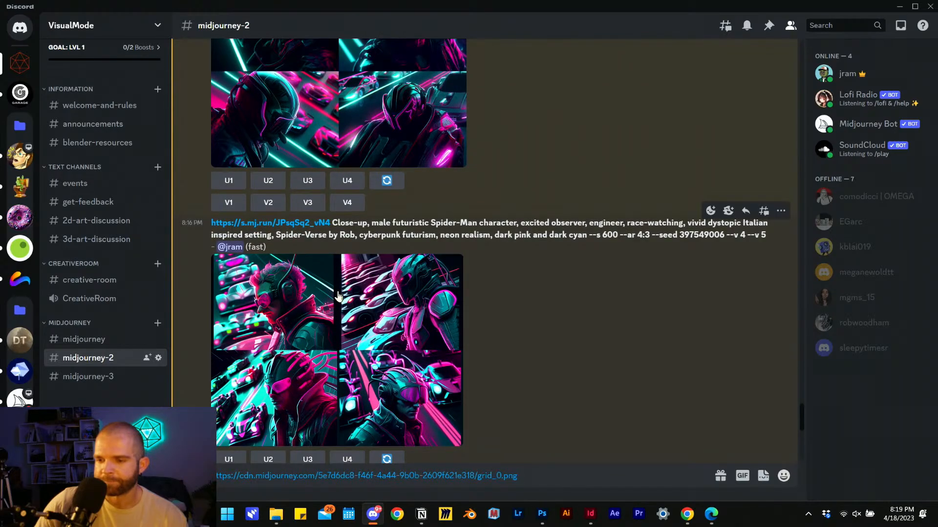
Upscale the third image of the Spider-Man character grid generated with --v 5 only
{"action": "scroll", "coordinate": [338, 296], "scroll_direction": "up", "scroll_amount": 2}
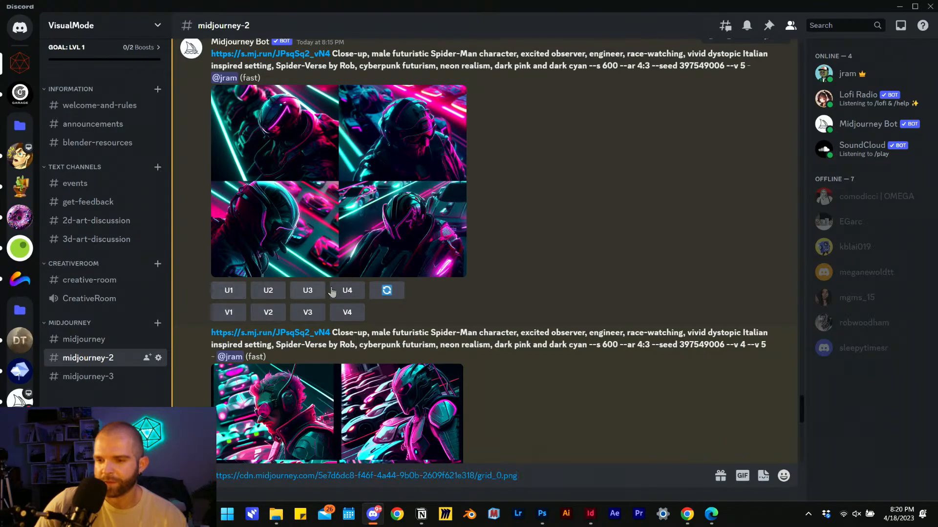
{"action": "left_click", "coordinate": [314, 296]}
{"action": "scroll", "coordinate": [425, 322], "scroll_direction": "down", "scroll_amount": 10}
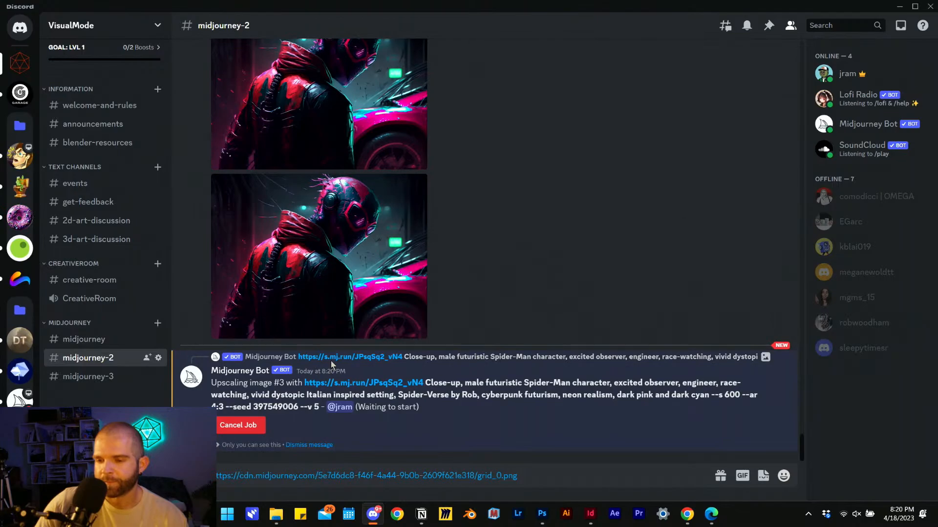
Find the upscaled vehicle crash with fire explosion image in the channel history and copy its link from the enlarged preview
{"action": "scroll", "coordinate": [390, 298], "scroll_direction": "up", "scroll_amount": 10}
{"action": "scroll", "coordinate": [401, 323], "scroll_direction": "up", "scroll_amount": 15}
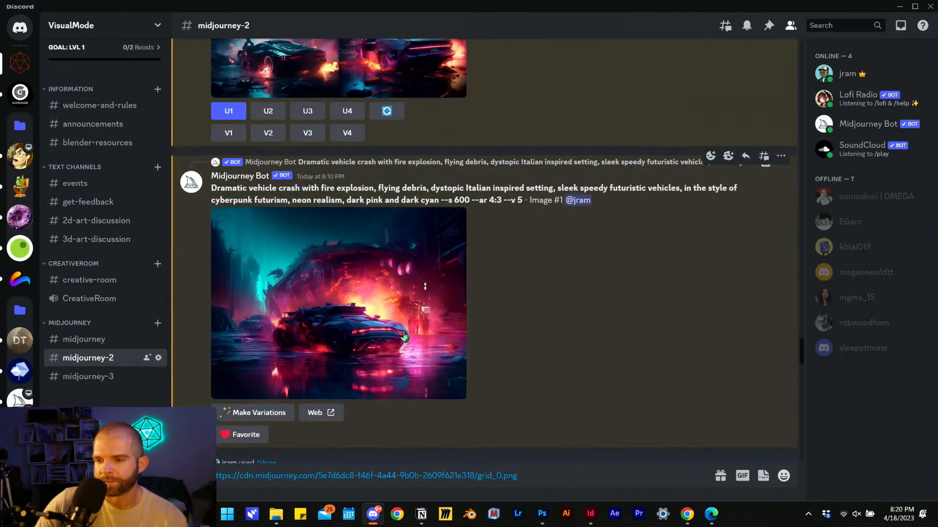
{"action": "scroll", "coordinate": [403, 330], "scroll_direction": "up", "scroll_amount": 6}
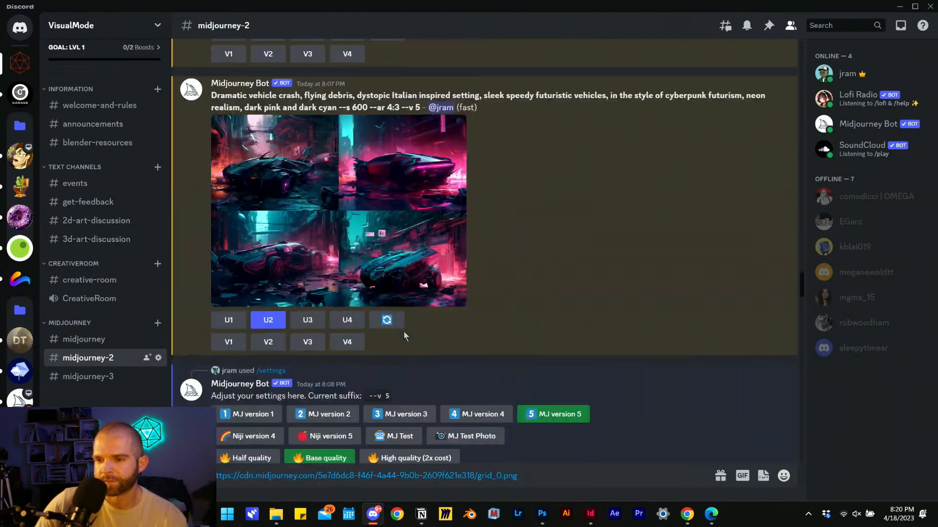
{"action": "scroll", "coordinate": [404, 331], "scroll_direction": "down", "scroll_amount": 8}
{"action": "scroll", "coordinate": [403, 331], "scroll_direction": "down", "scroll_amount": 3}
{"action": "scroll", "coordinate": [390, 273], "scroll_direction": "up", "scroll_amount": 4}
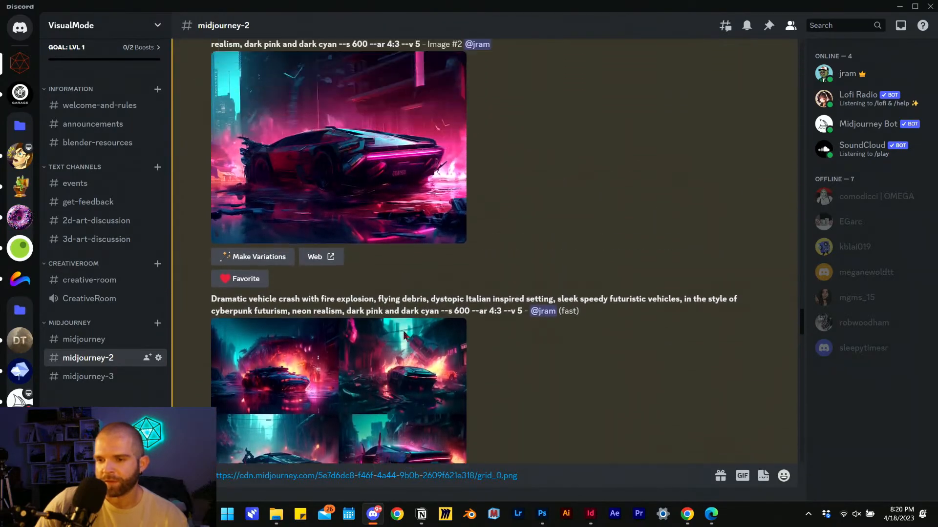
{"action": "scroll", "coordinate": [379, 219], "scroll_direction": "down", "scroll_amount": 9}
{"action": "left_click", "coordinate": [380, 218]}
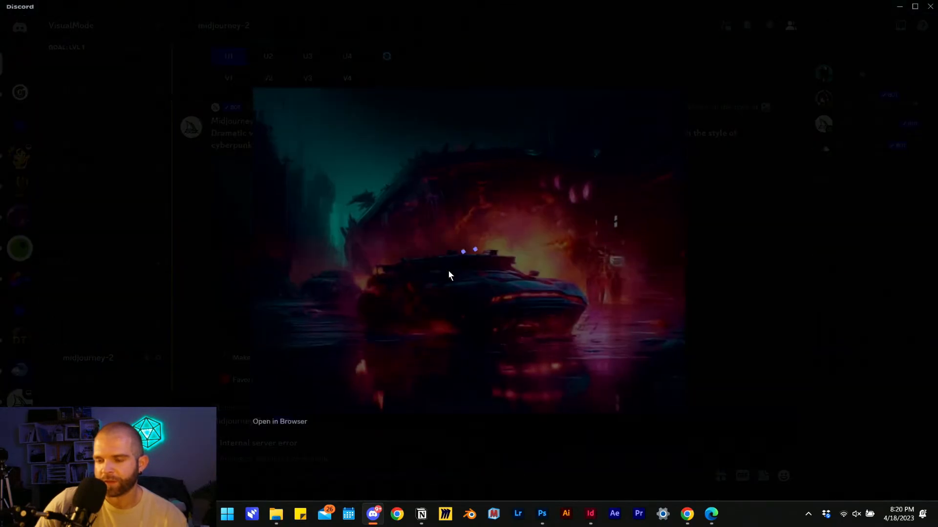
{"action": "right_click", "coordinate": [407, 310]}
{"action": "left_click", "coordinate": [431, 365]}
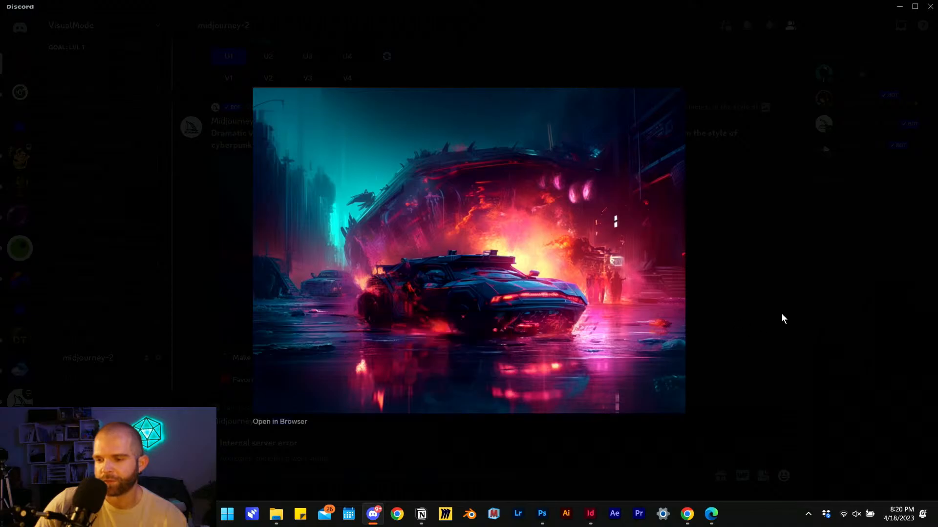
{"action": "left_click", "coordinate": [781, 315]}
Paste the explosion image's link after the masked character image link in the message draft
{"action": "left_click", "coordinate": [554, 476]}
{"action": "key", "text": "ctrl+v"}
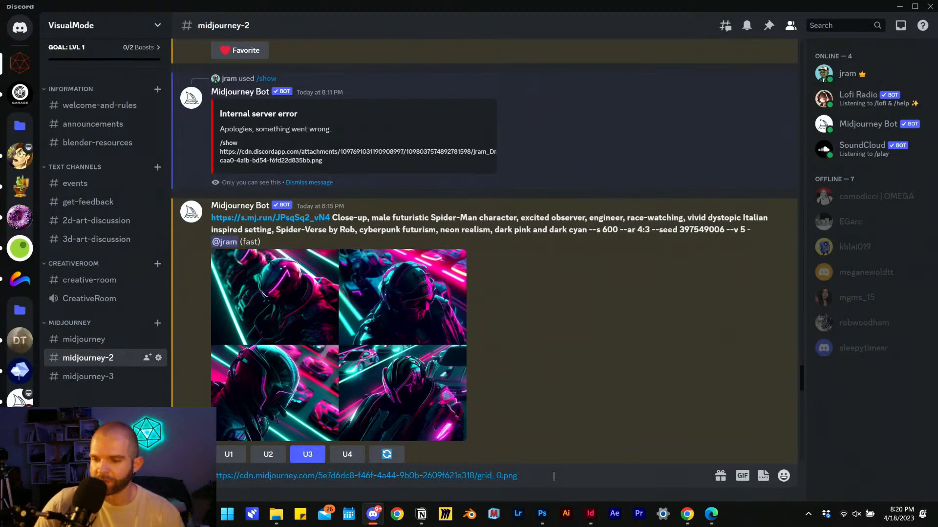
{"action": "key", "text": "ctrl+v"}
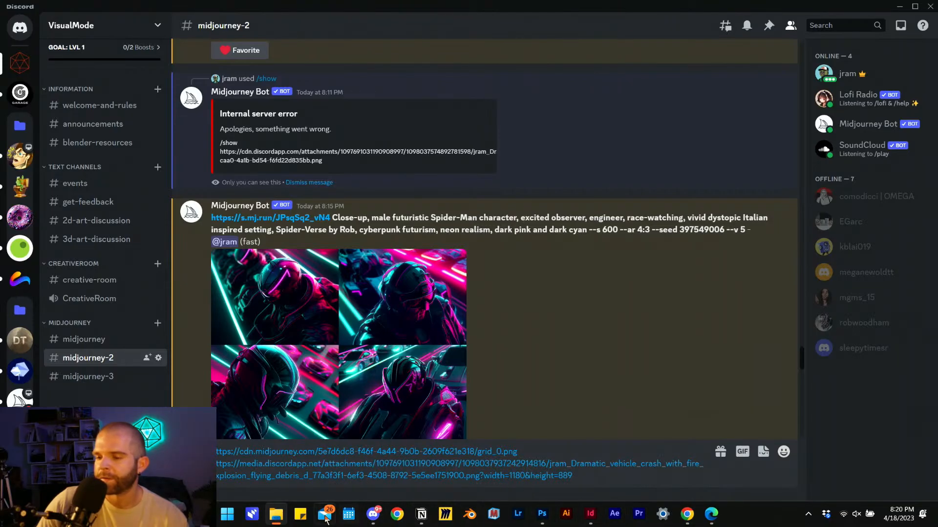
Copy prompt 8, the determined engineer carrying heavy parts, from ChatGPT and append it to the image links in the Discord message
{"action": "left_click", "coordinate": [698, 521]}
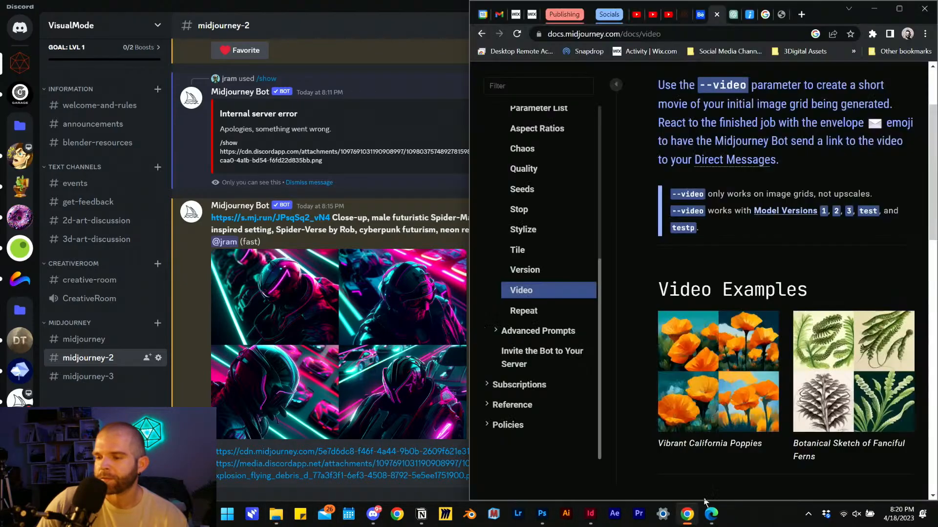
{"action": "left_click", "coordinate": [722, 14]}
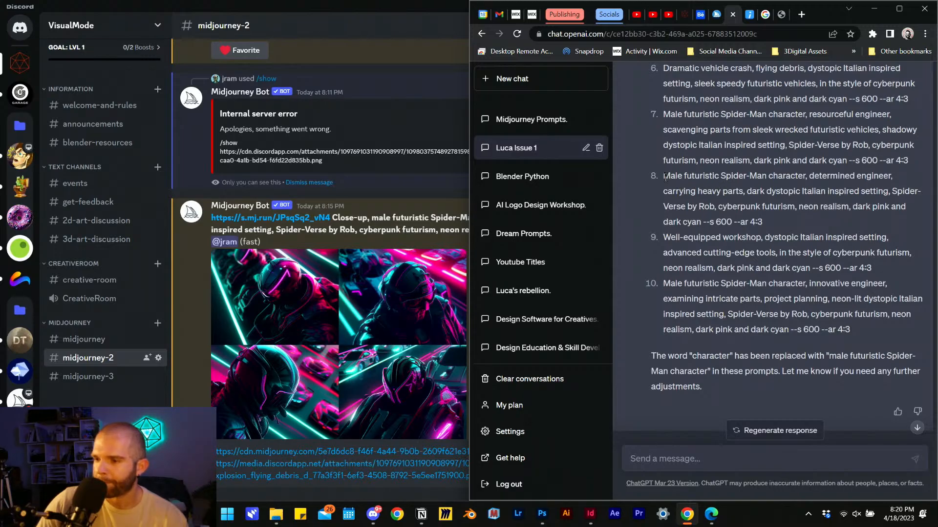
{"action": "left_click_drag", "start_coordinate": [665, 177], "coordinate": [764, 224]}
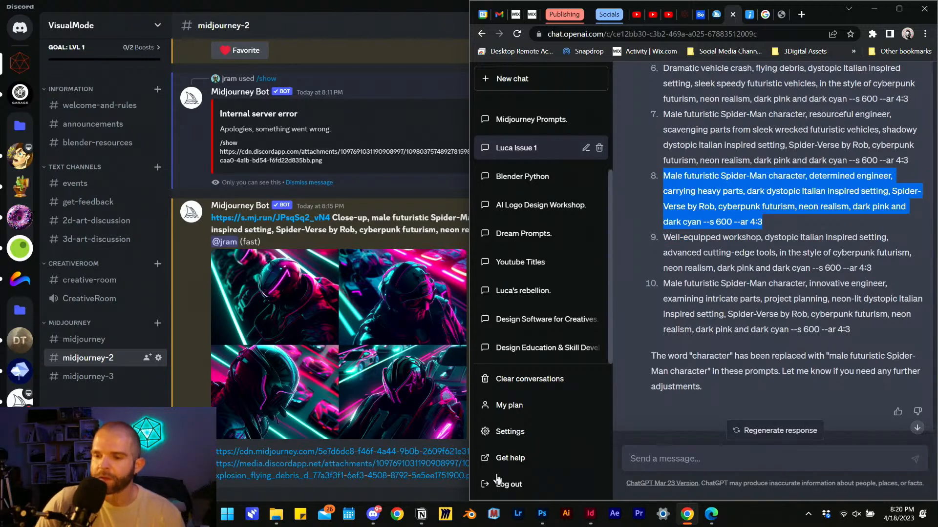
{"action": "key", "text": "alt+Tab"}
{"action": "key", "text": "ctrl+v"}
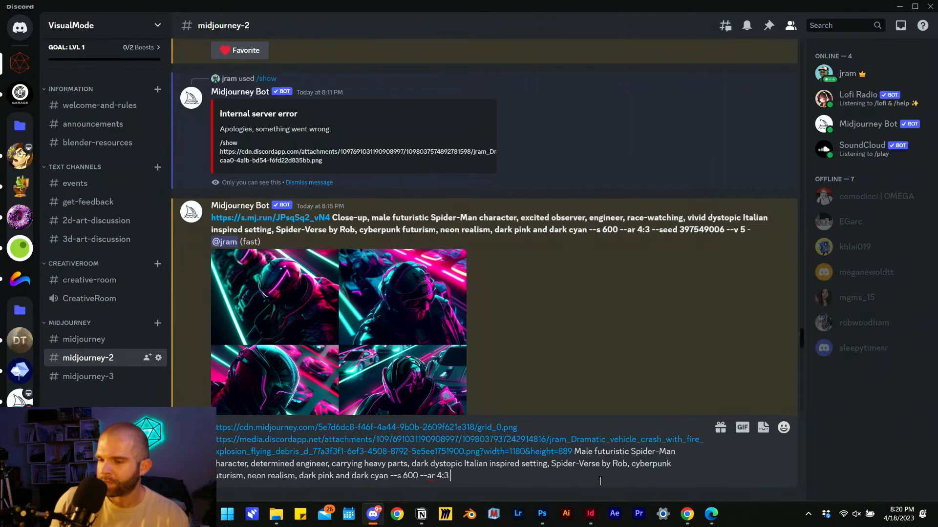
Switch to the masked character image's Midjourney web page in Edge and copy the image's seed
{"action": "left_click", "coordinate": [693, 514]}
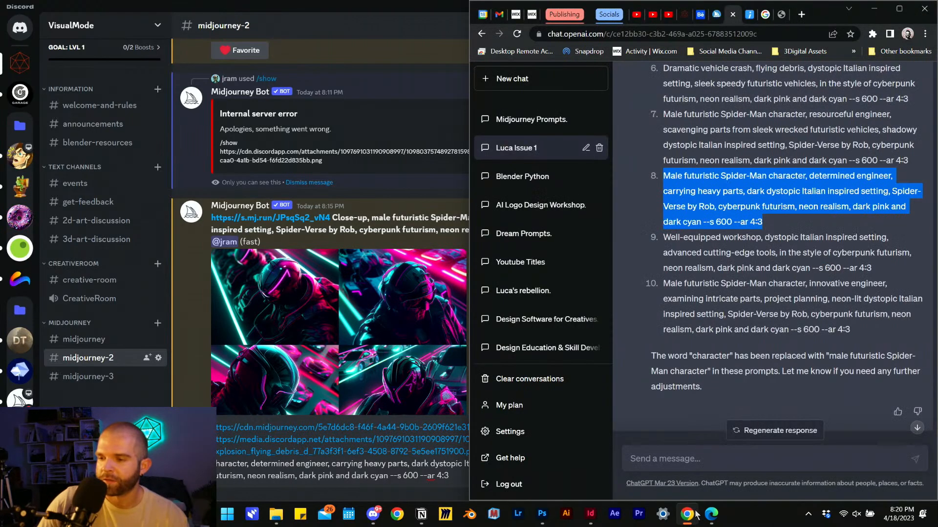
{"action": "left_click", "coordinate": [716, 14]}
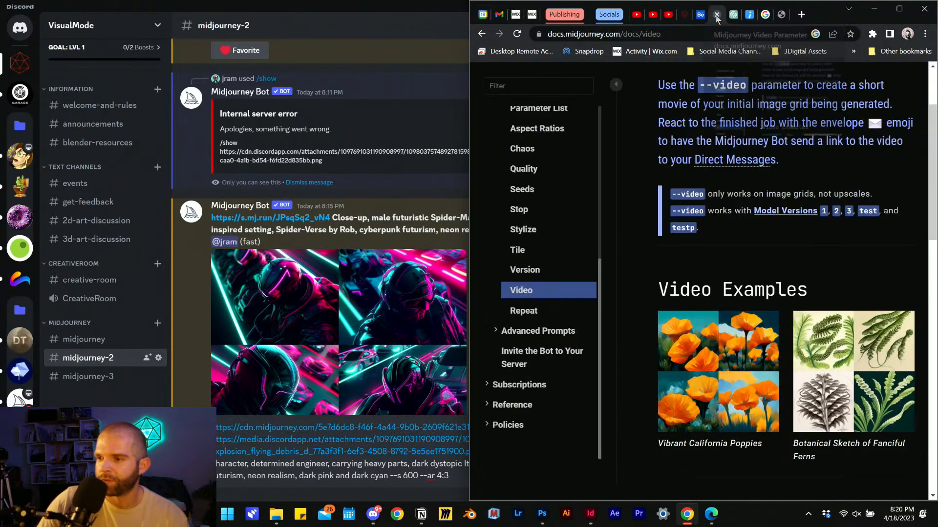
{"action": "left_click", "coordinate": [711, 514]}
{"action": "right_click", "coordinate": [737, 239]}
{"action": "left_click", "coordinate": [550, 458]}
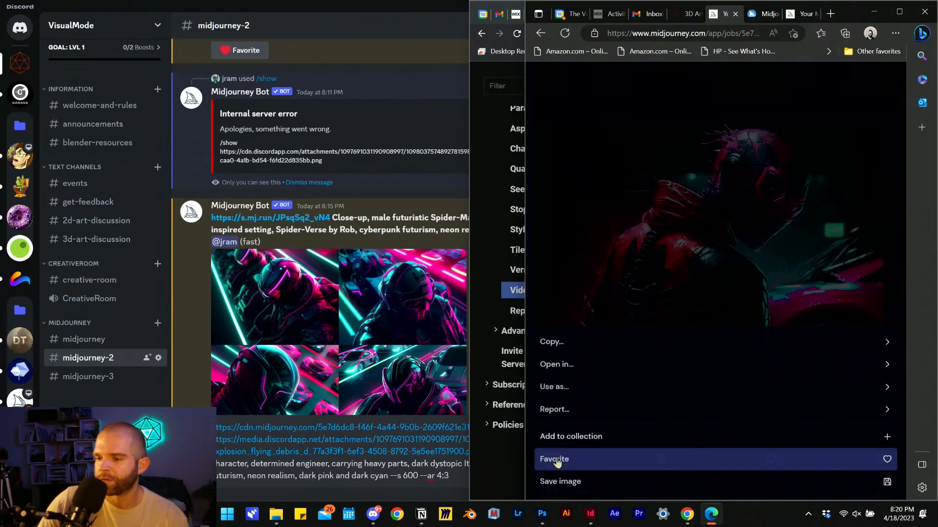
{"action": "left_click", "coordinate": [550, 342]}
{"action": "left_click", "coordinate": [552, 413]}
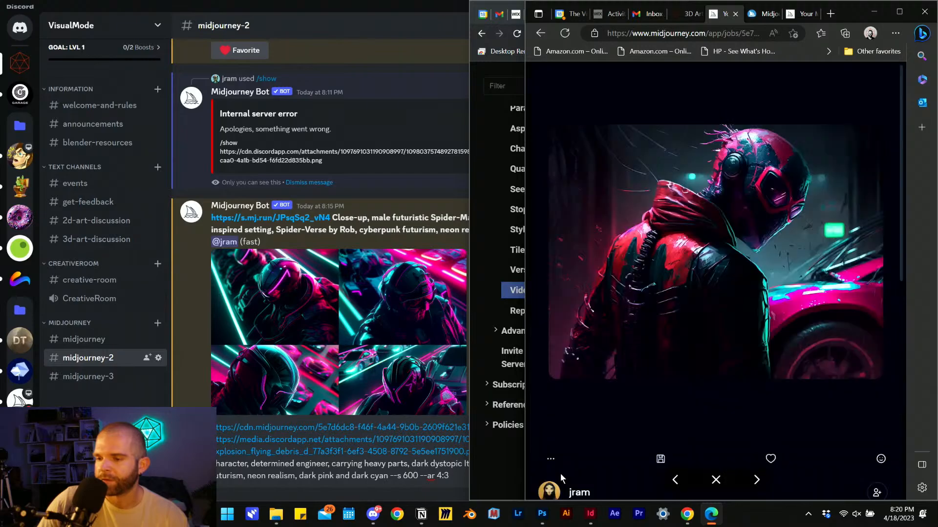
{"action": "left_click", "coordinate": [443, 476]}
{"action": "type", "text": "--s"}
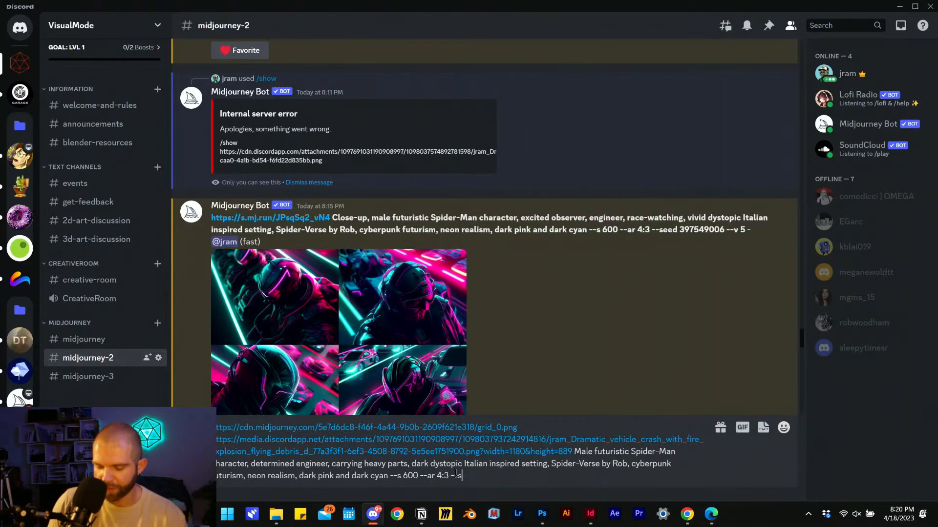
{"action": "type", "text": "eed"}
{"action": "key", "text": "ctrl+v"}
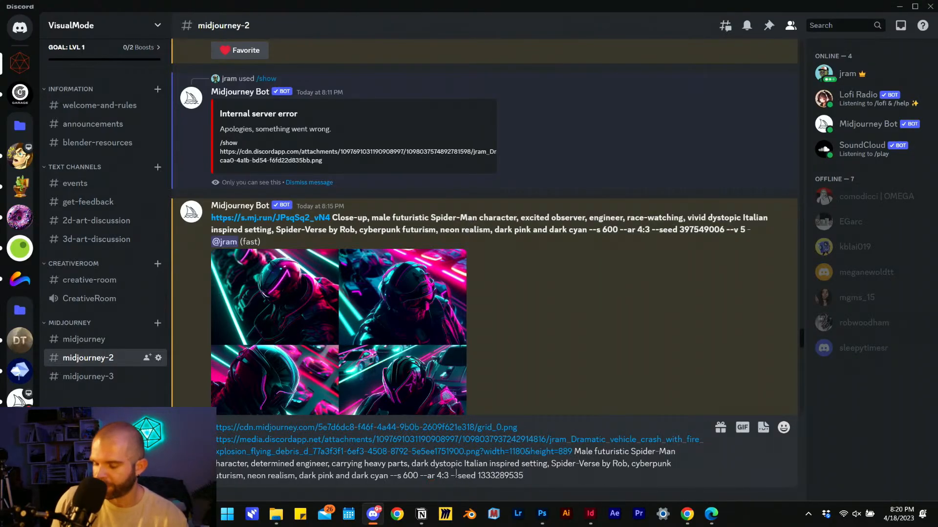
{"action": "key", "text": "Return"}
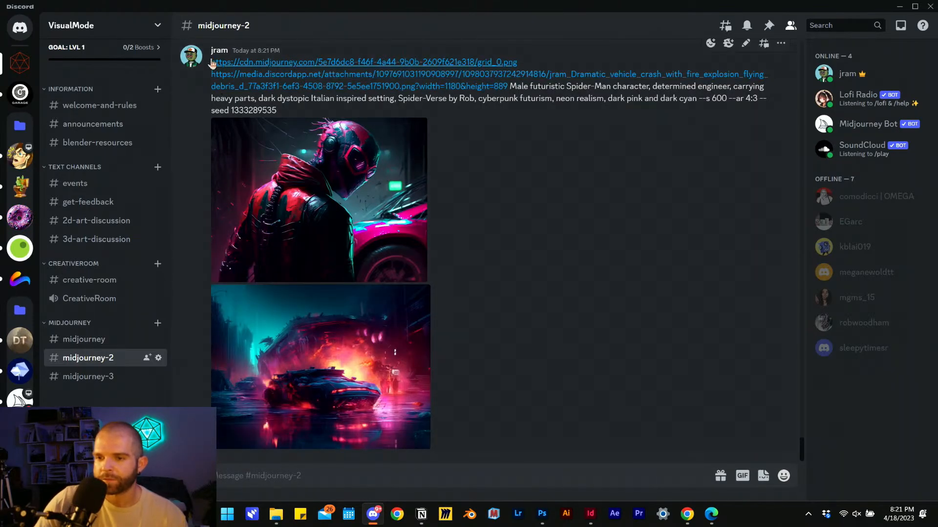
Copy the full text of the posted message, both image links through the seed, and submit it as an /imagine prompt
{"action": "left_click_drag", "start_coordinate": [285, 104], "coordinate": [210, 66]}
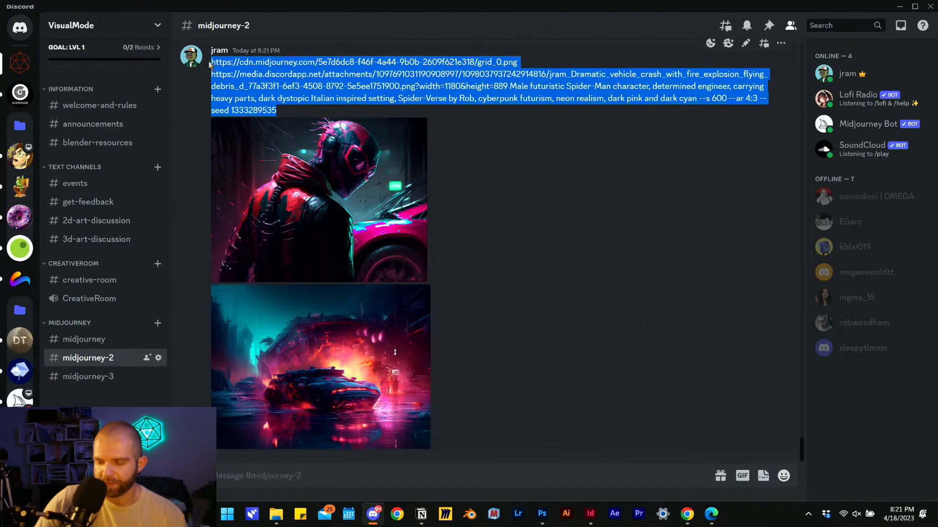
{"action": "left_click", "coordinate": [262, 468]}
{"action": "type", "text": "/"}
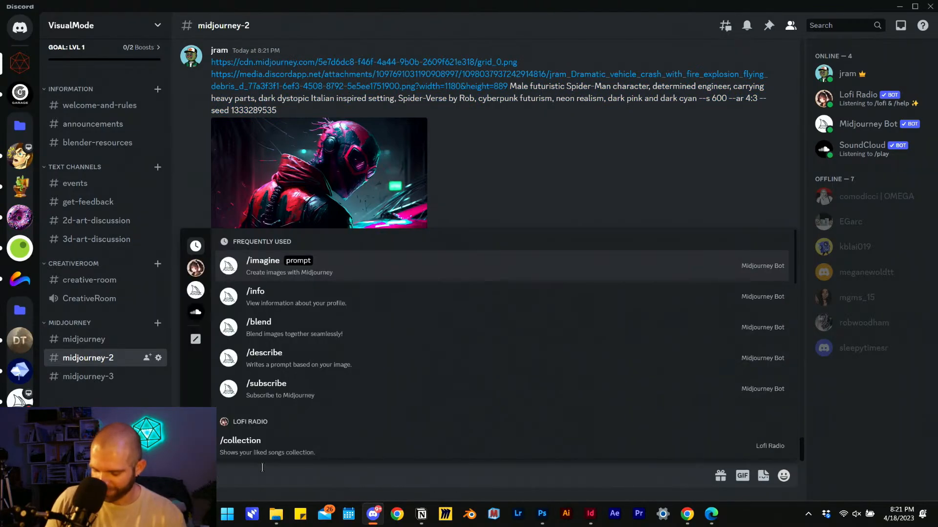
{"action": "type", "text": "ima"}
{"action": "key", "text": "Tab"}
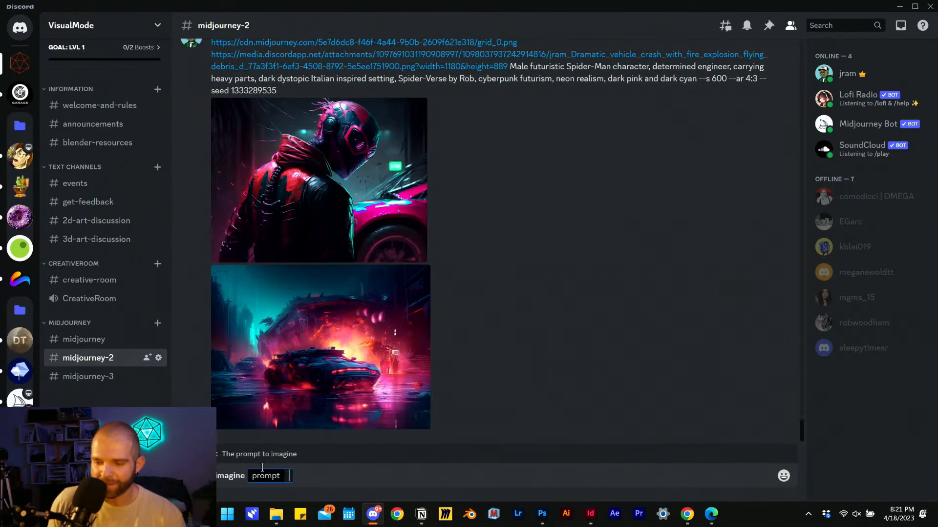
{"action": "key", "text": "ctrl+v"}
{"action": "key", "text": "Return"}
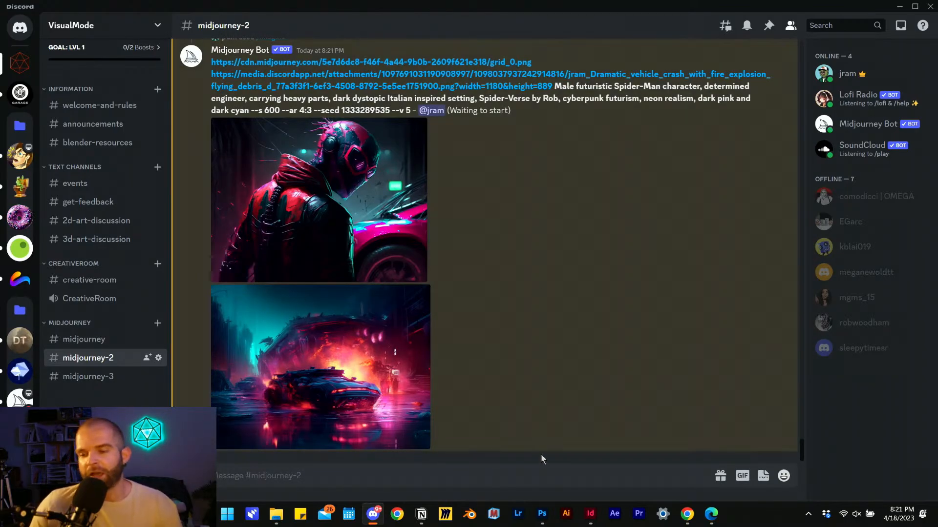
Switch to InDesign and examine the Spread 1 Mockup pages for colour and style consistency across the comic panels
{"action": "left_click", "coordinate": [590, 514]}
{"action": "scroll", "coordinate": [459, 308], "scroll_direction": "down", "scroll_amount": 8}
{"action": "scroll", "coordinate": [463, 306], "scroll_direction": "up", "scroll_amount": 10}
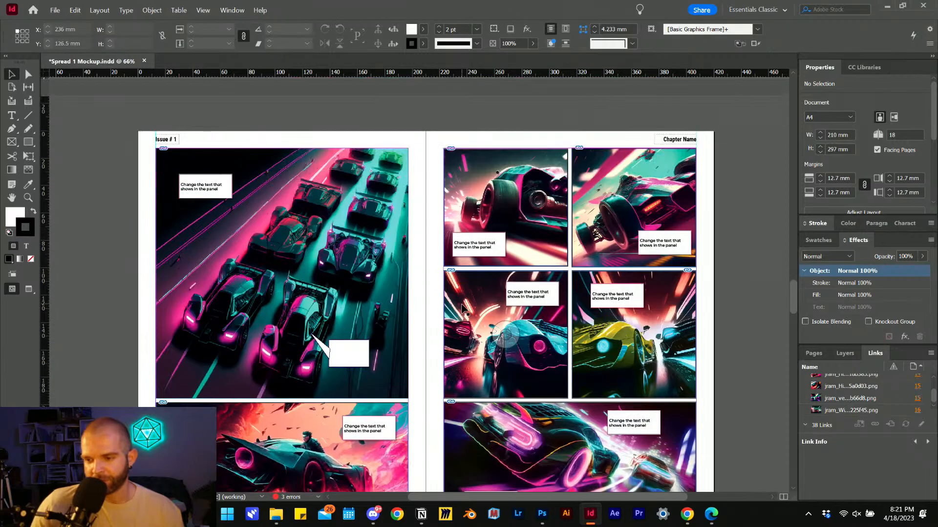
{"action": "scroll", "coordinate": [463, 313], "scroll_direction": "down", "scroll_amount": 3}
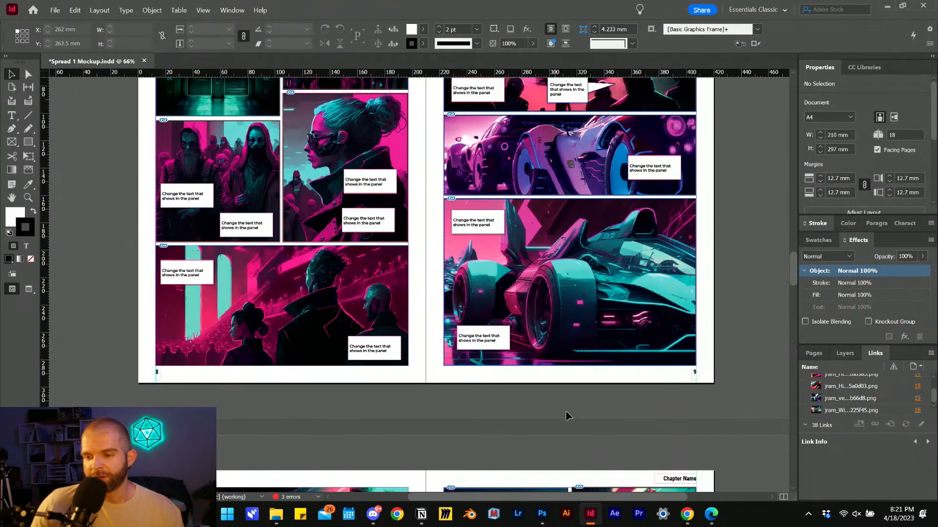
{"action": "scroll", "coordinate": [499, 320], "scroll_direction": "down", "scroll_amount": 3}
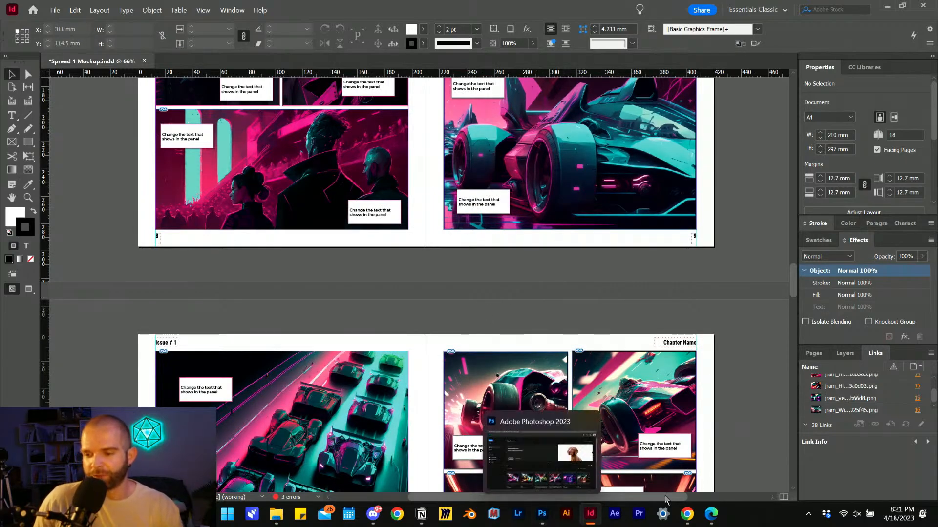
{"action": "left_click", "coordinate": [376, 514]}
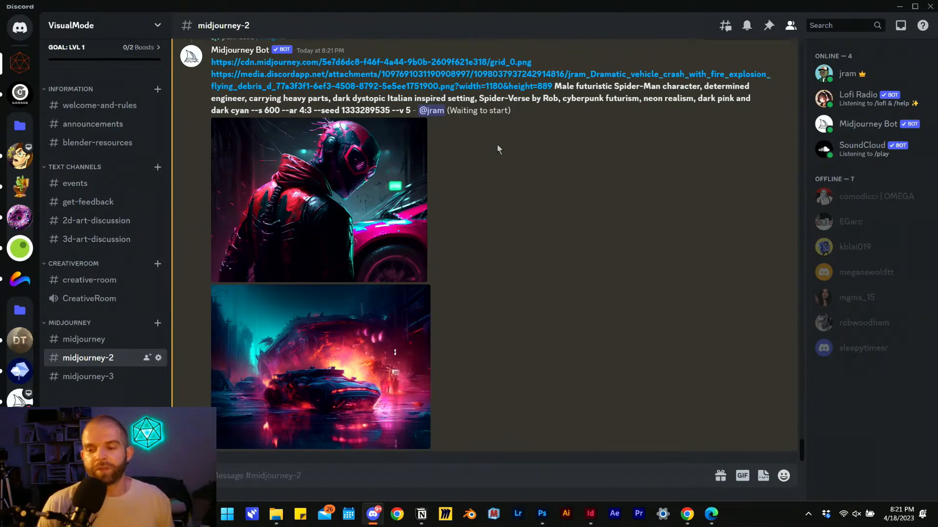
{"action": "left_click", "coordinate": [590, 514]}
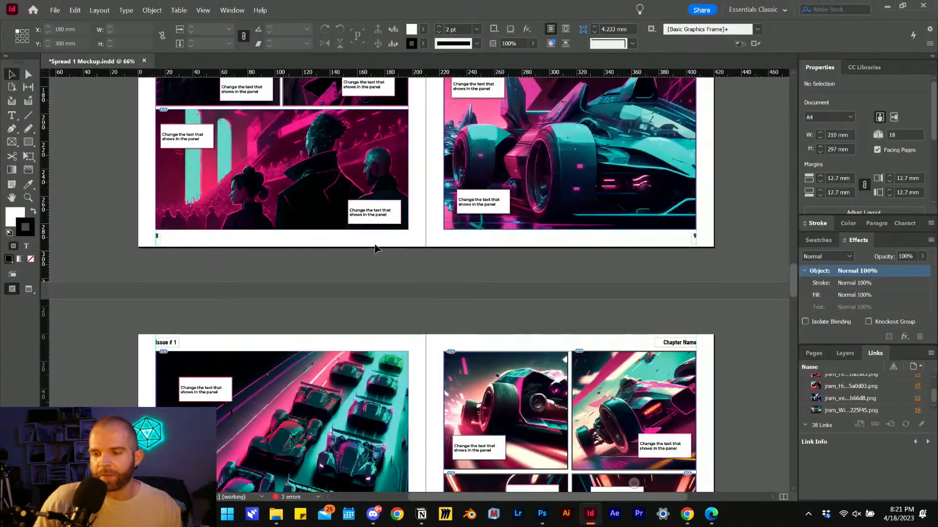
{"action": "scroll", "coordinate": [377, 249], "scroll_direction": "down", "scroll_amount": 5}
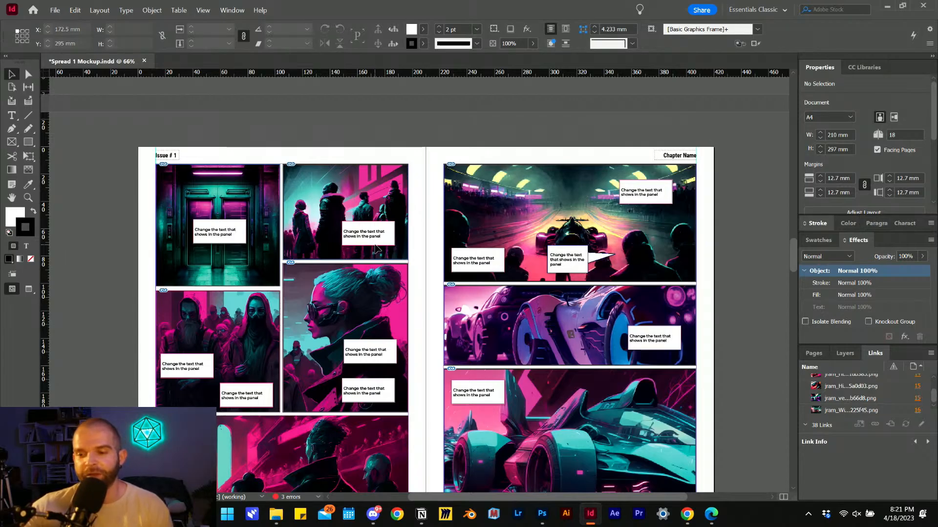
{"action": "scroll", "coordinate": [450, 259], "scroll_direction": "down", "scroll_amount": 10}
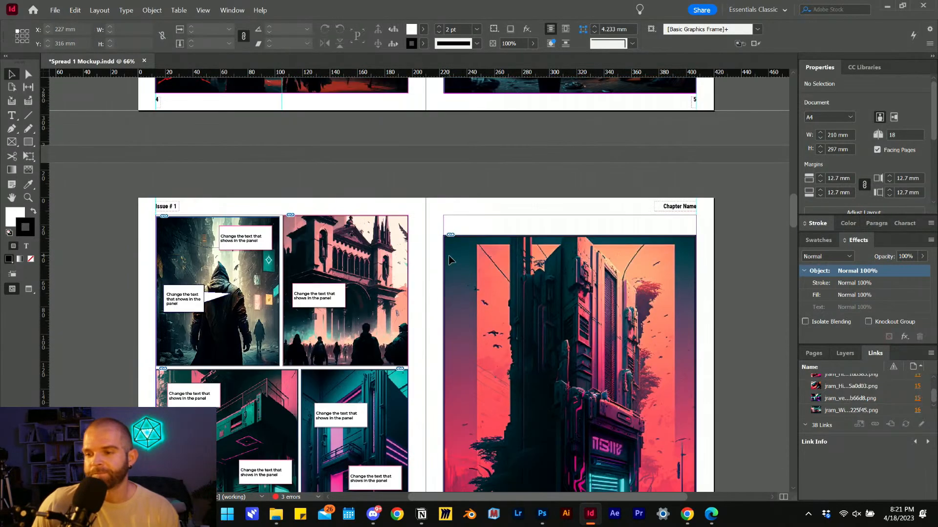
{"action": "scroll", "coordinate": [450, 260], "scroll_direction": "down", "scroll_amount": 20}
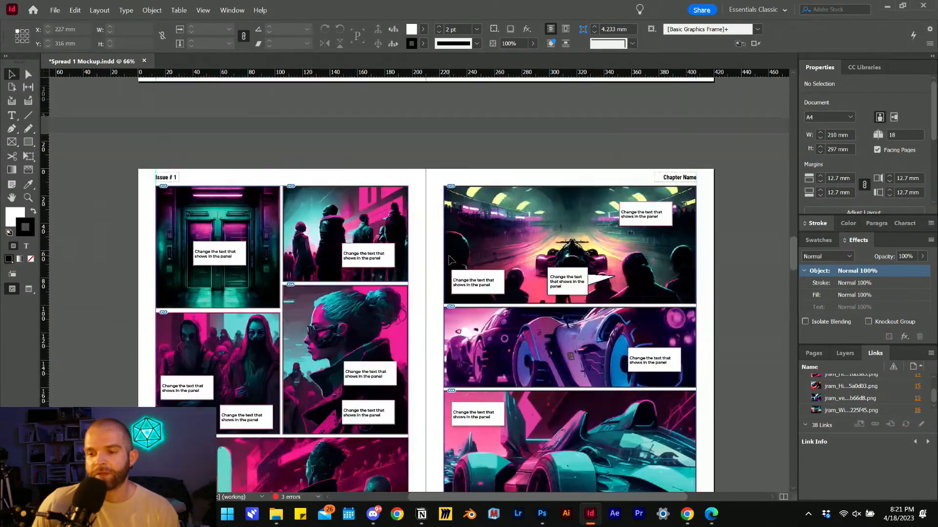
{"action": "scroll", "coordinate": [451, 260], "scroll_direction": "up", "scroll_amount": 15}
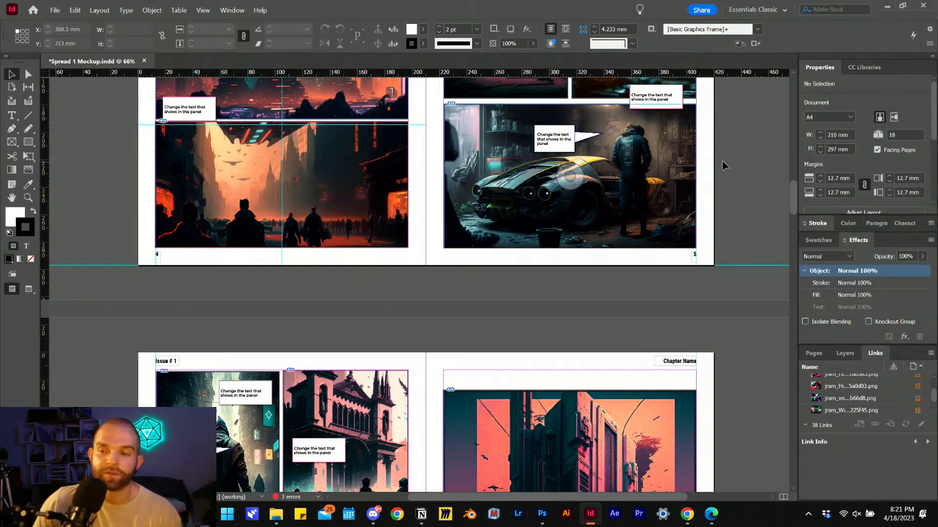
{"action": "scroll", "coordinate": [357, 247], "scroll_direction": "down", "scroll_amount": 4}
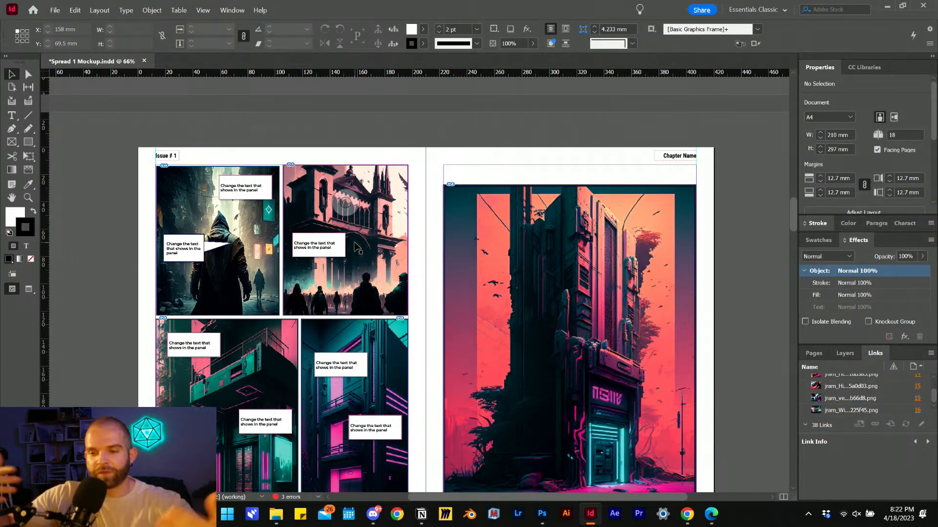
{"action": "scroll", "coordinate": [358, 248], "scroll_direction": "down", "scroll_amount": 3}
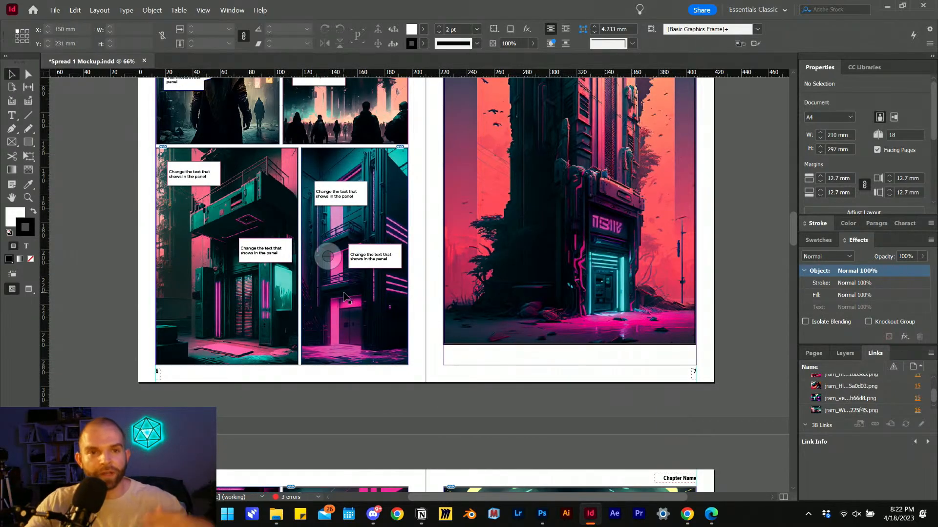
{"action": "scroll", "coordinate": [366, 276], "scroll_direction": "down", "scroll_amount": 12}
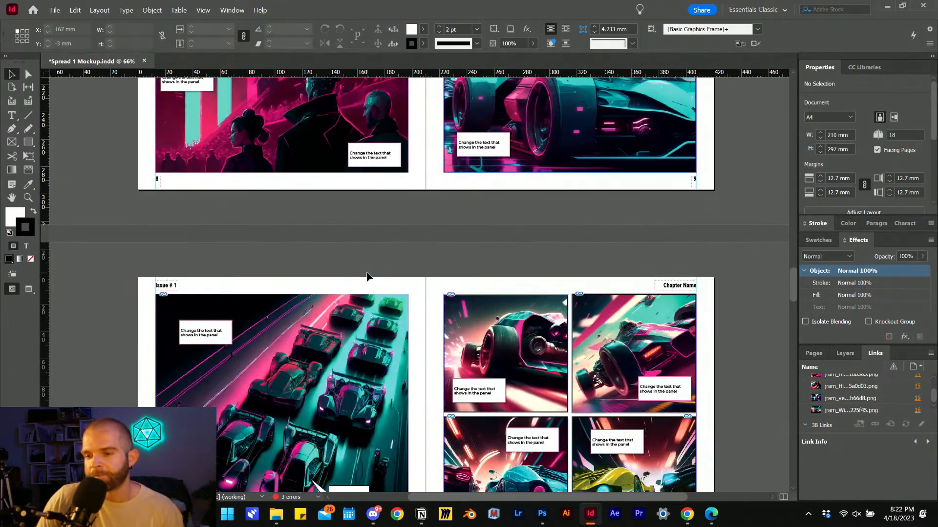
{"action": "scroll", "coordinate": [366, 276], "scroll_direction": "down", "scroll_amount": 15}
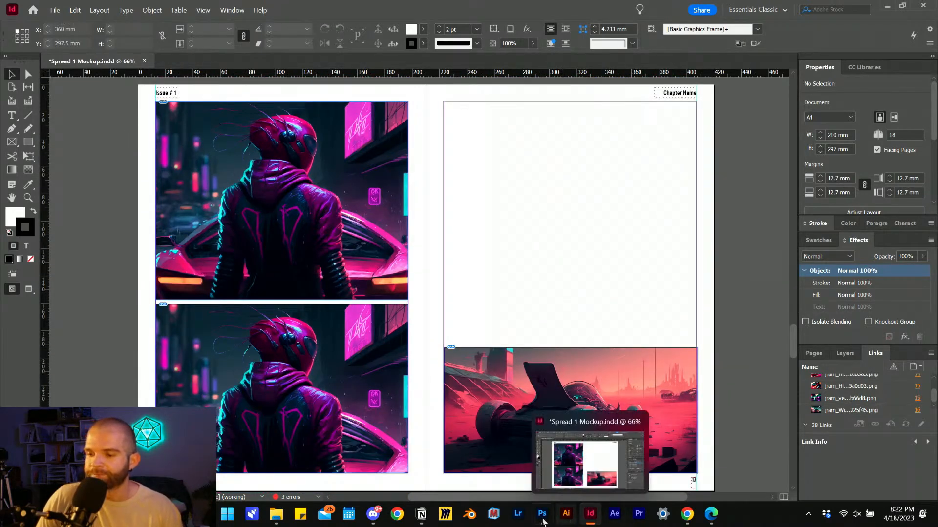
Switch back to Discord, inspect the engineer image grid enlarged, and upscale its second image
{"action": "left_click", "coordinate": [373, 514]}
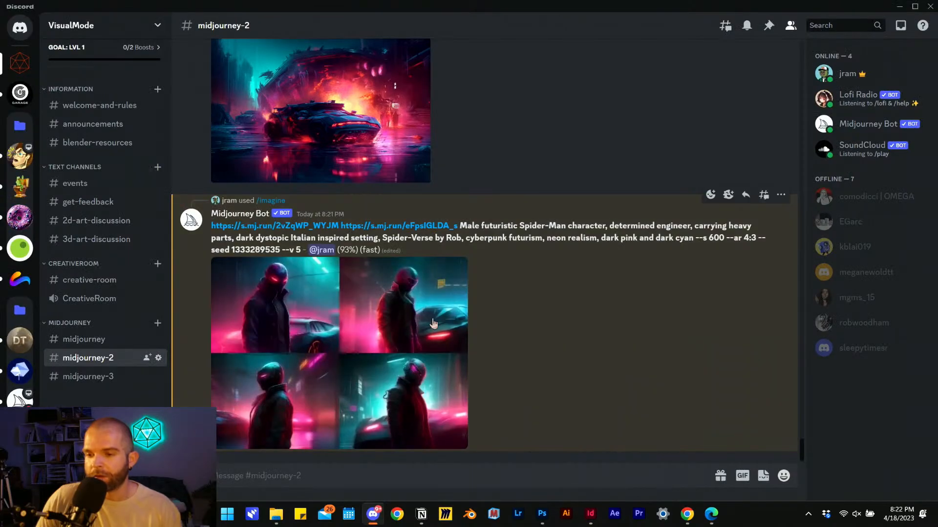
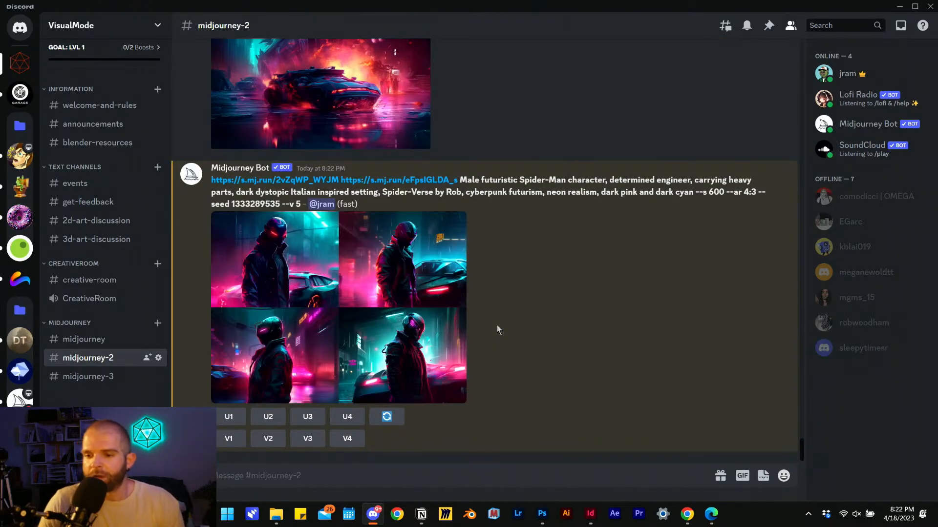
{"action": "left_click", "coordinate": [382, 290]}
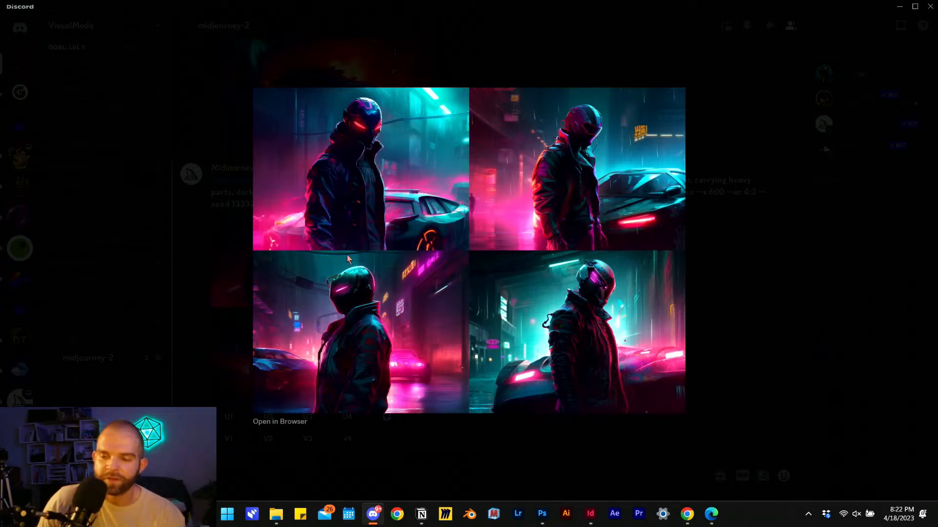
{"action": "left_click", "coordinate": [769, 305]}
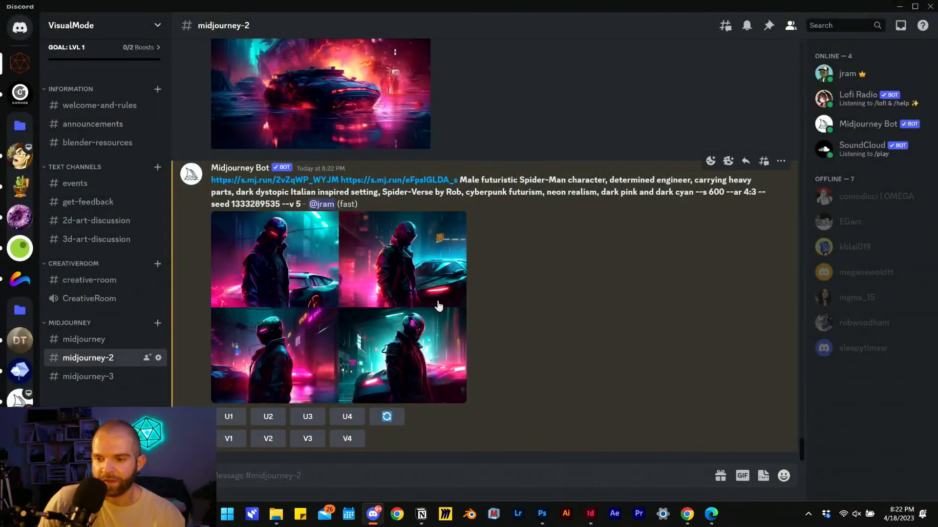
{"action": "left_click", "coordinate": [394, 274]}
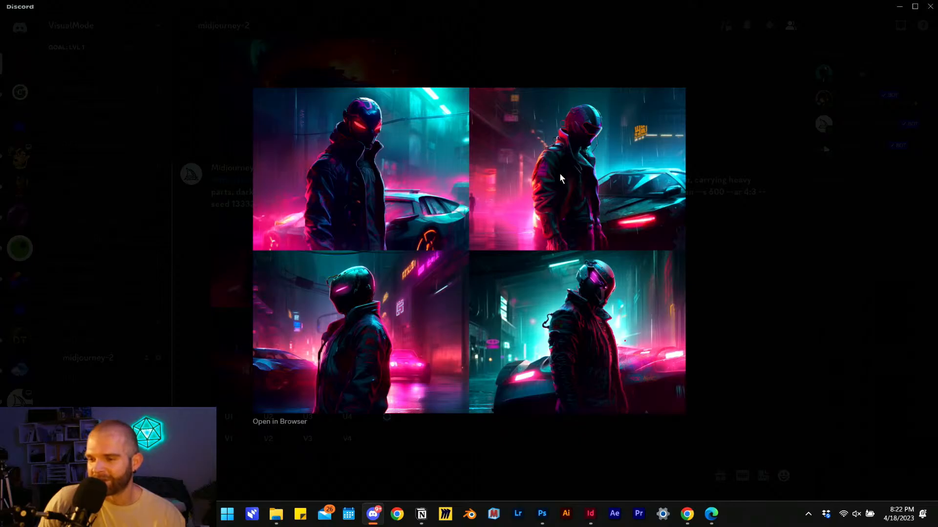
{"action": "left_click", "coordinate": [744, 291]}
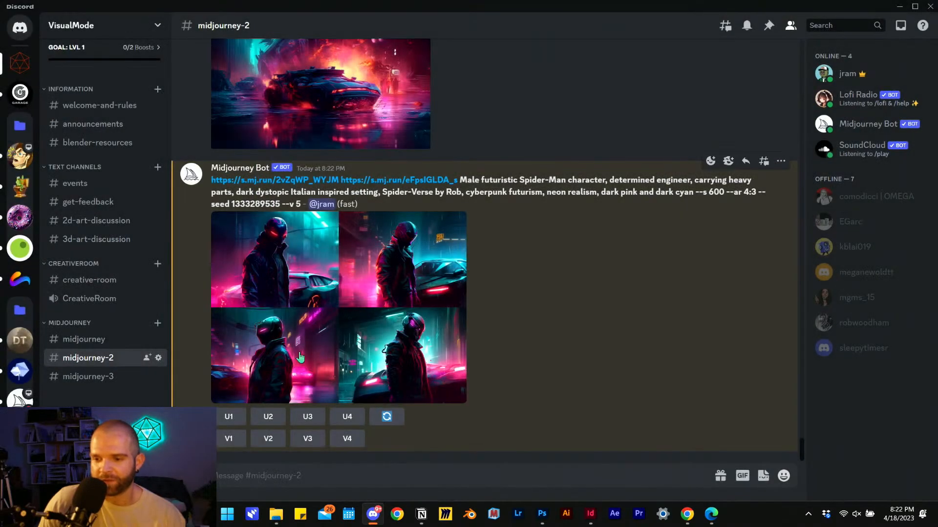
{"action": "left_click", "coordinate": [269, 419]}
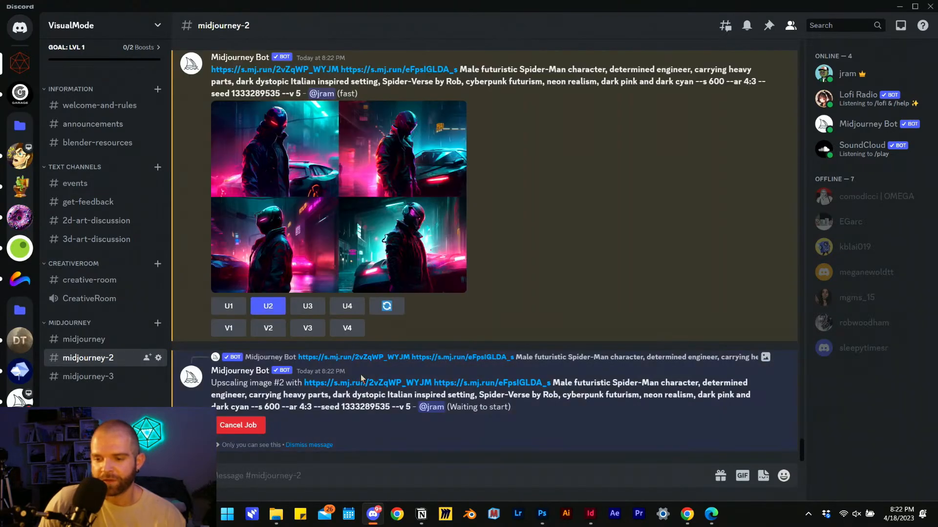
Bring up the Thumbnails Midjourney folder beside Discord and find the red-helmeted Spider-Verse character image
{"action": "left_click", "coordinate": [276, 514]}
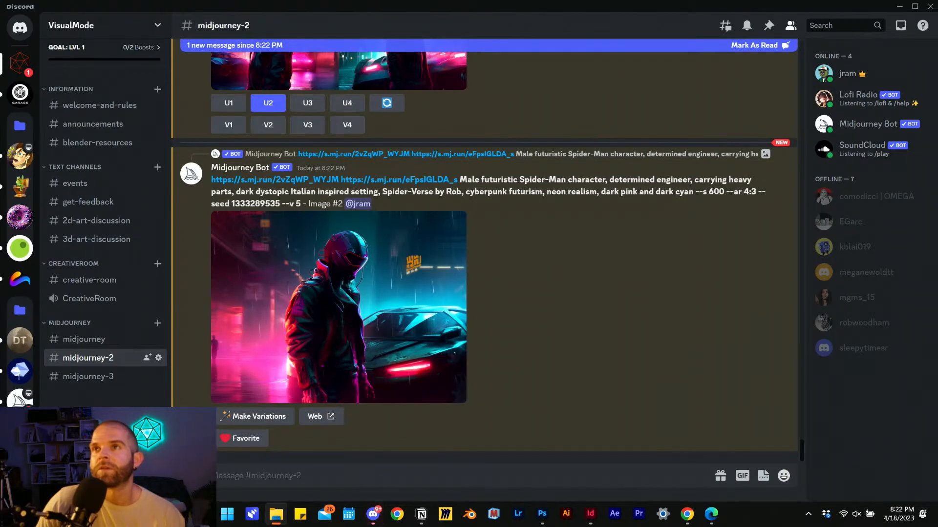
{"action": "left_click_drag", "start_coordinate": [415, 0], "coordinate": [937, 142]}
{"action": "left_click", "coordinate": [860, 250]}
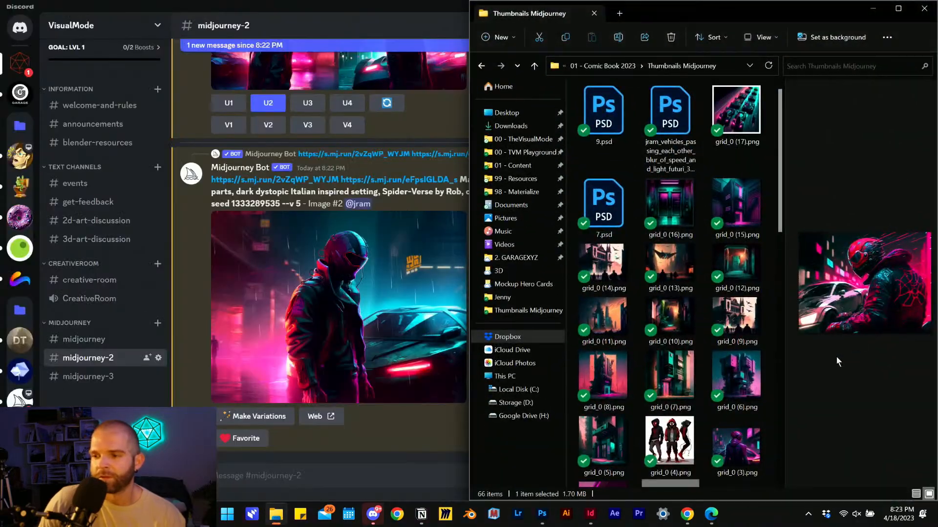
{"action": "scroll", "coordinate": [741, 314], "scroll_direction": "down", "scroll_amount": 5}
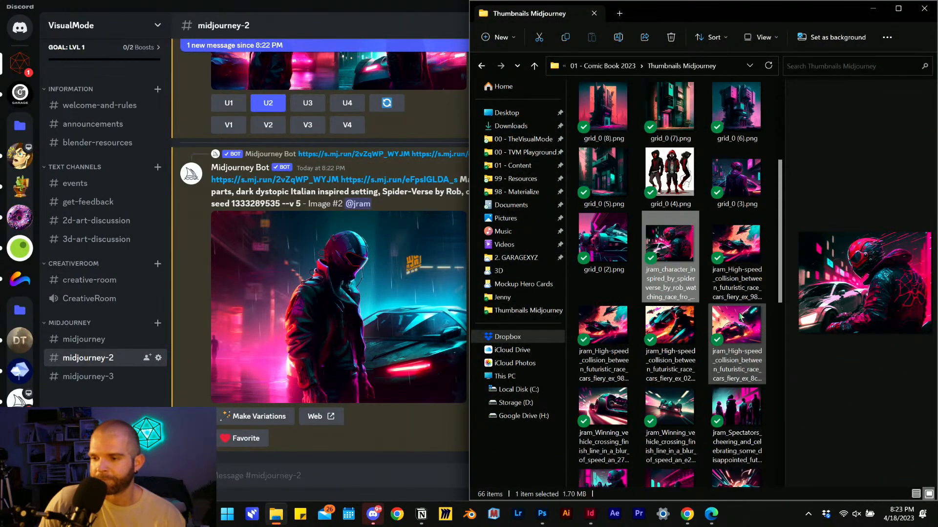
Save the upscaled futuristic Spider-Man engineer image from Discord into the Thumbnails Midjourney folder
{"action": "left_click", "coordinate": [367, 327]}
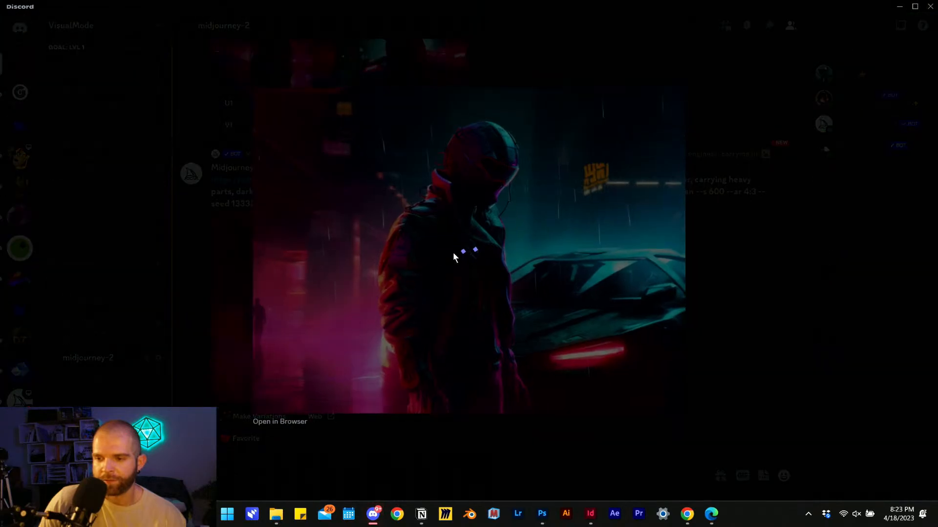
{"action": "right_click", "coordinate": [436, 233]}
{"action": "left_click", "coordinate": [487, 249]}
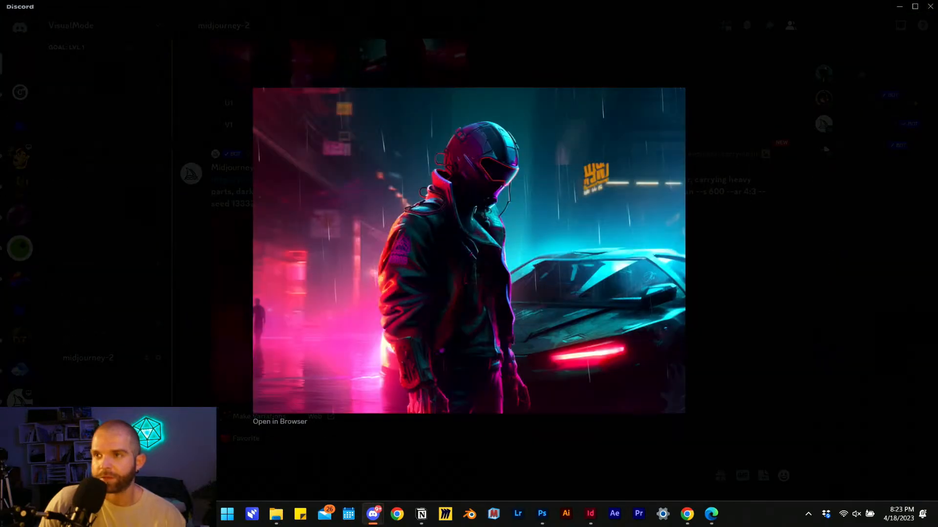
{"action": "left_click", "coordinate": [276, 514]}
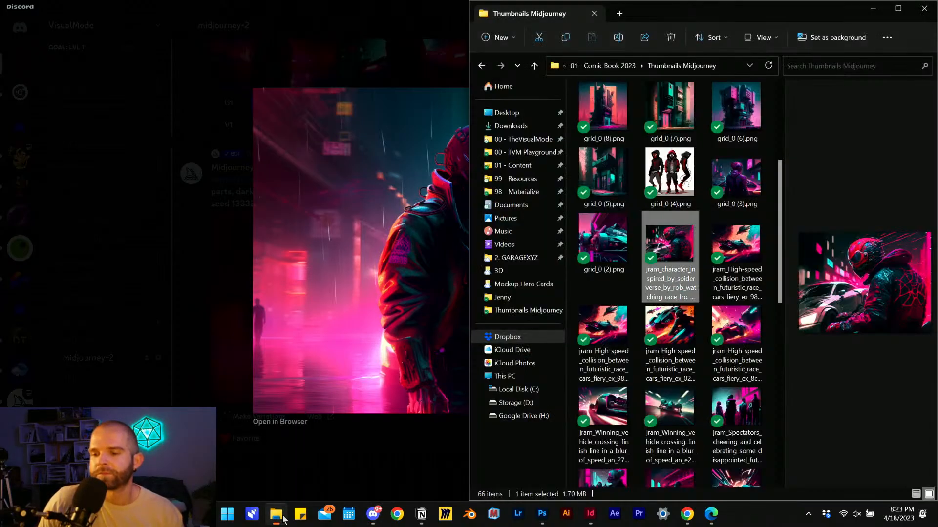
{"action": "left_click", "coordinate": [726, 65]}
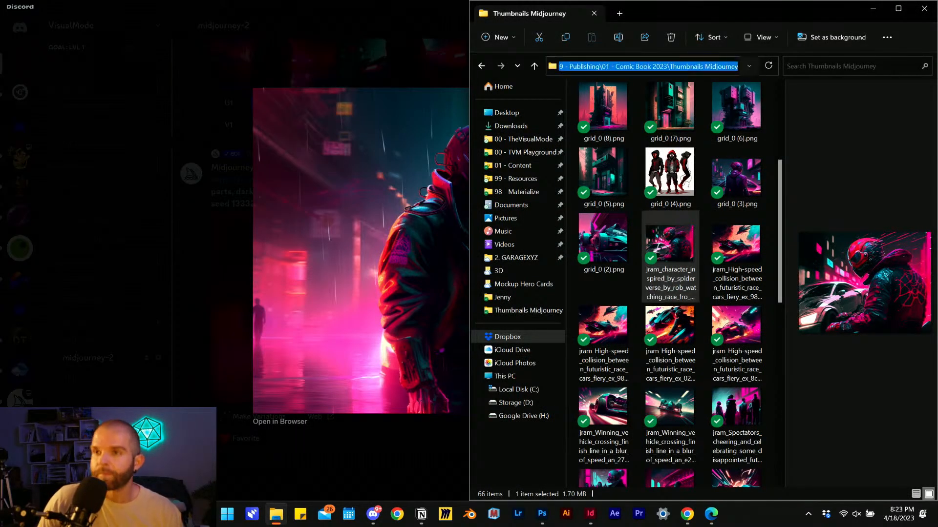
{"action": "key", "text": "alt+Tab"}
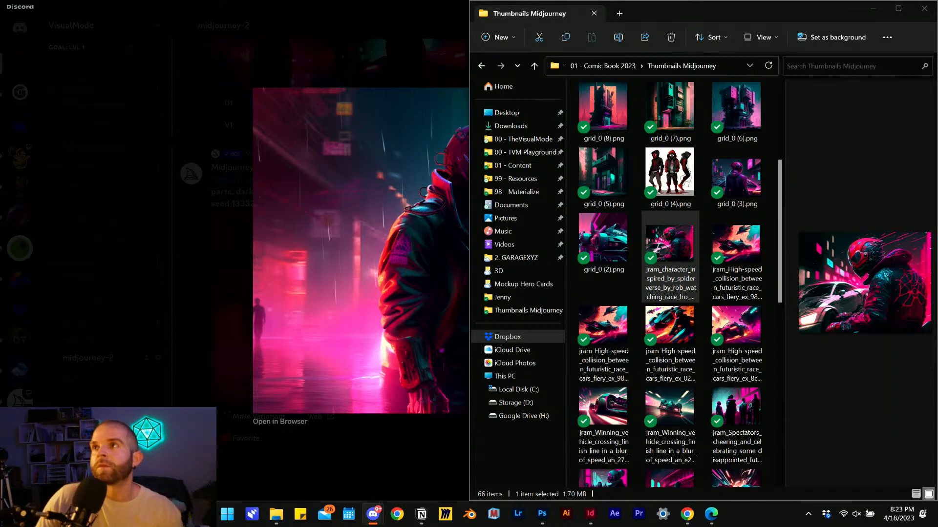
{"action": "key", "text": "alt+Tab"}
{"action": "scroll", "coordinate": [606, 256], "scroll_direction": "up", "scroll_amount": 5}
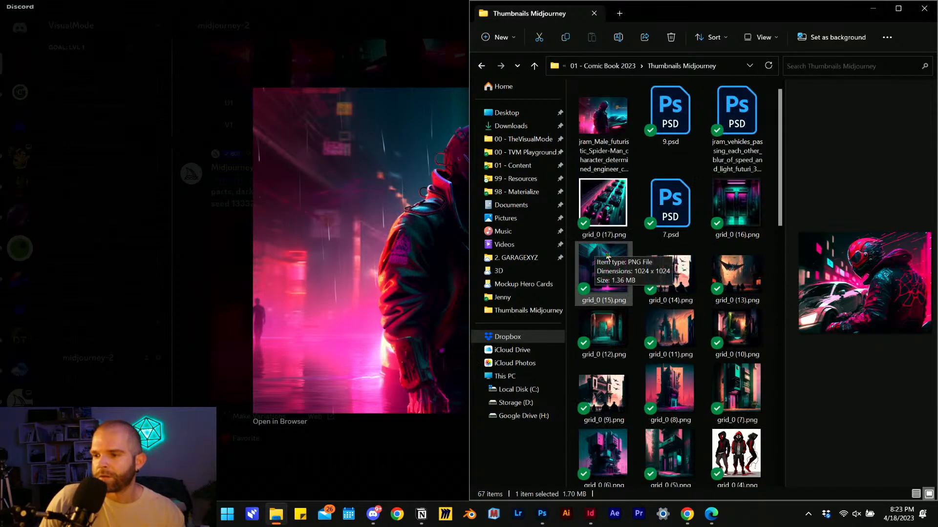
Switch back to Discord and start a Midjourney /blend command in the midjourney-2 channel
{"action": "left_click", "coordinate": [346, 427]}
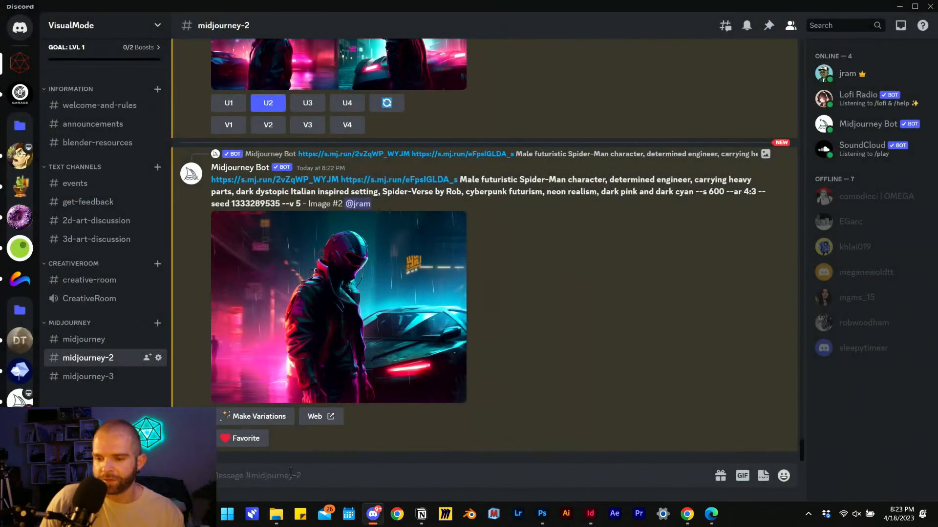
{"action": "type", "text": "/mia"}
{"action": "key", "text": "BackSpace"}
{"action": "key", "text": "BackSpace"}
{"action": "key", "text": "BackSpace"}
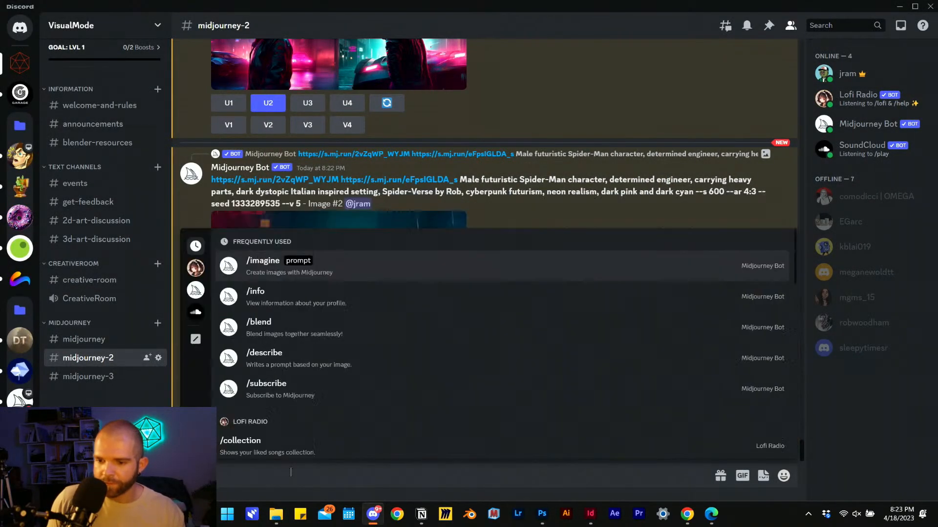
{"action": "key", "text": "BackSpace"}
{"action": "type", "text": "/b"}
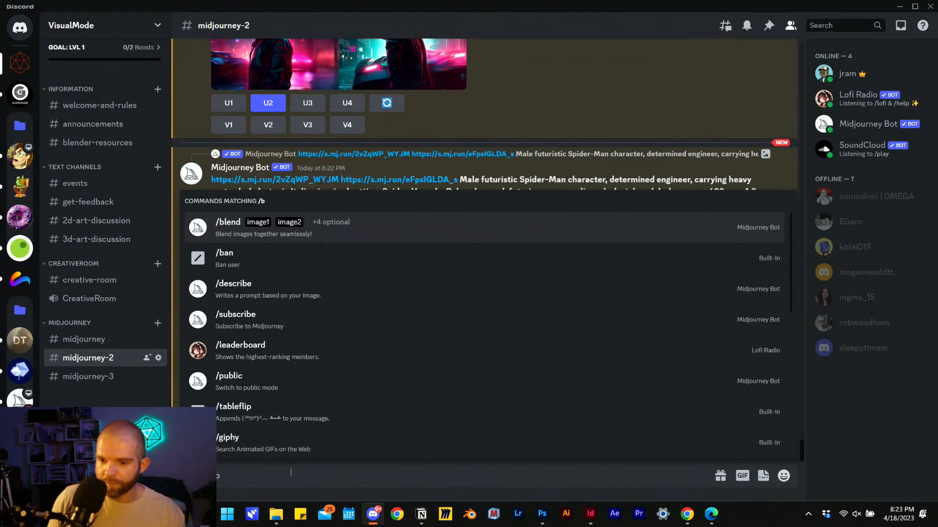
{"action": "type", "text": "l"}
{"action": "key", "text": "Return"}
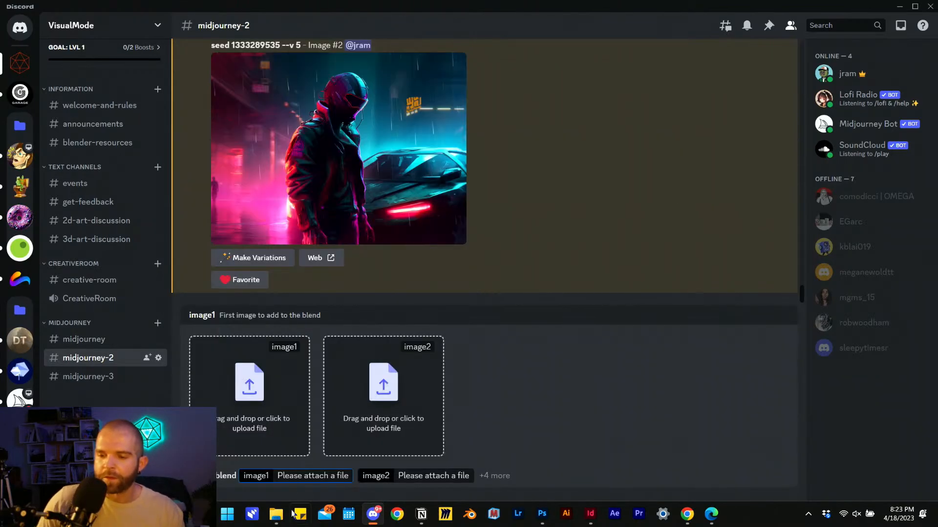
Attach the red-helmeted character watching the race as image1 and the saved engineer image as image2, and submit the blend
{"action": "left_click", "coordinate": [276, 513]}
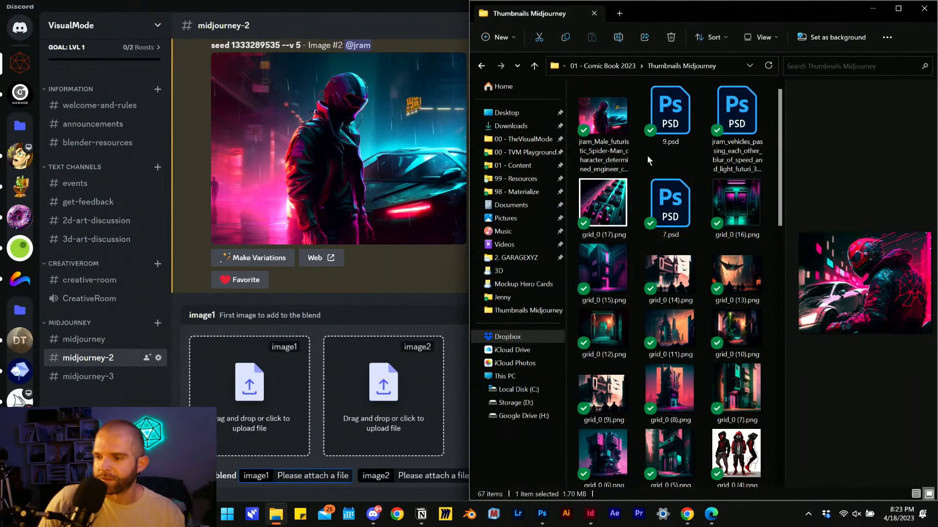
{"action": "scroll", "coordinate": [671, 337], "scroll_direction": "down", "scroll_amount": 5}
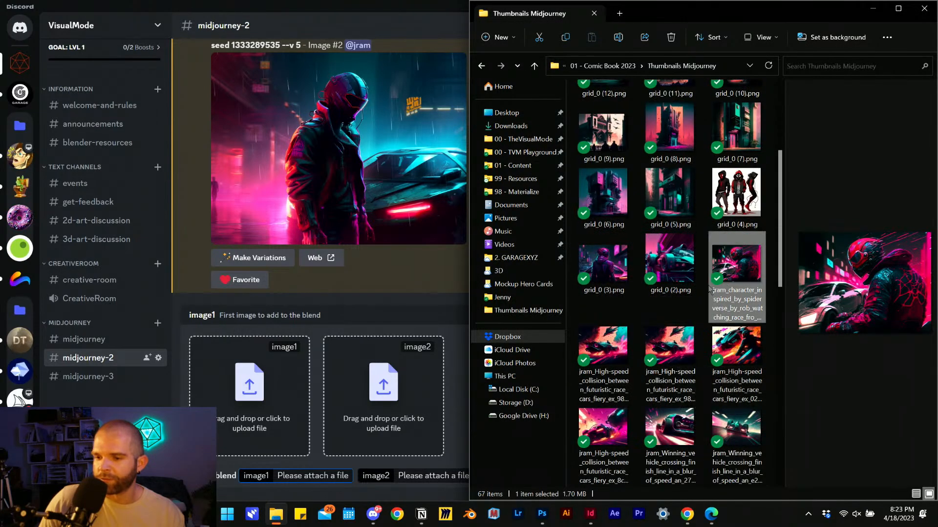
{"action": "left_click_drag", "start_coordinate": [724, 280], "coordinate": [283, 394]}
{"action": "left_click", "coordinate": [280, 522]}
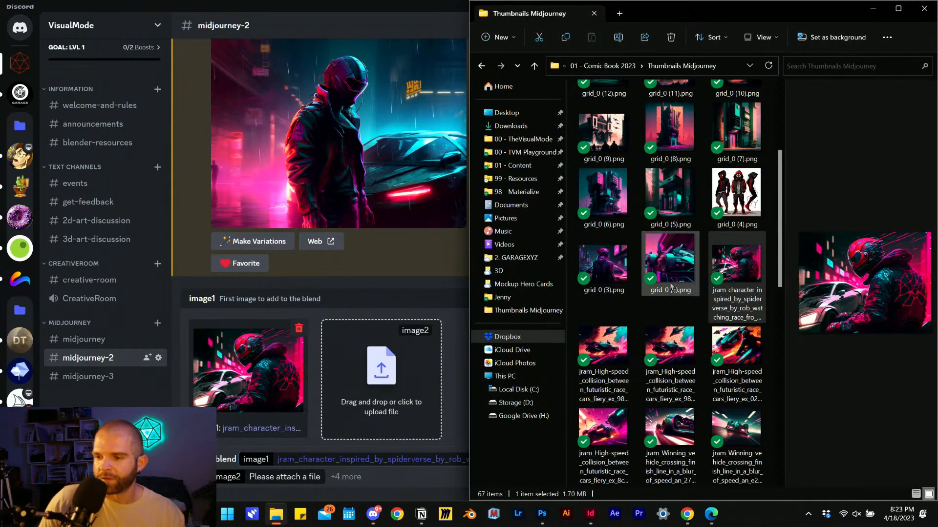
{"action": "scroll", "coordinate": [604, 220], "scroll_direction": "up", "scroll_amount": 5}
{"action": "left_click_drag", "start_coordinate": [604, 122], "coordinate": [408, 401]}
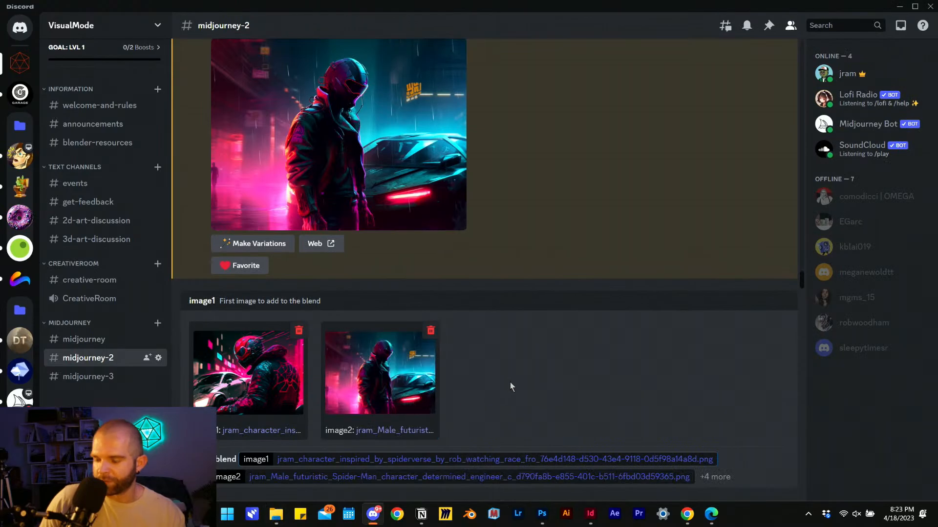
{"action": "key", "text": "Return"}
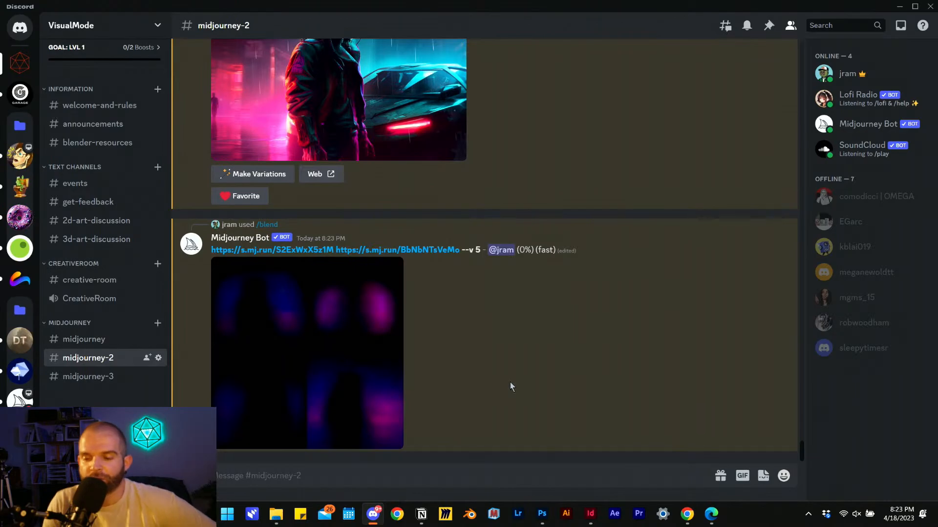
Switch to InDesign, look through the race-car pages of Spread 1 Mockup, and bring up the Midjourney image page in Edge
{"action": "left_click", "coordinate": [590, 514]}
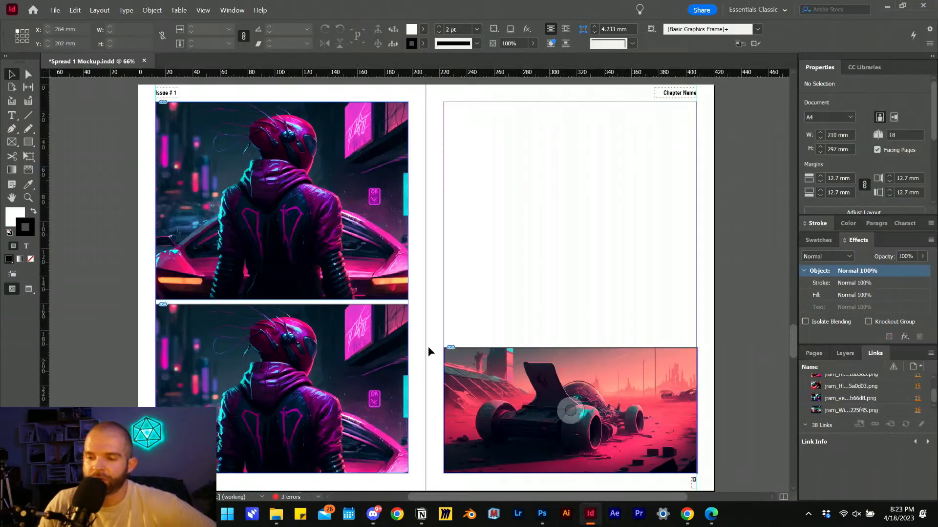
{"action": "scroll", "coordinate": [432, 354], "scroll_direction": "up", "scroll_amount": 5}
{"action": "scroll", "coordinate": [435, 359], "scroll_direction": "up", "scroll_amount": 8}
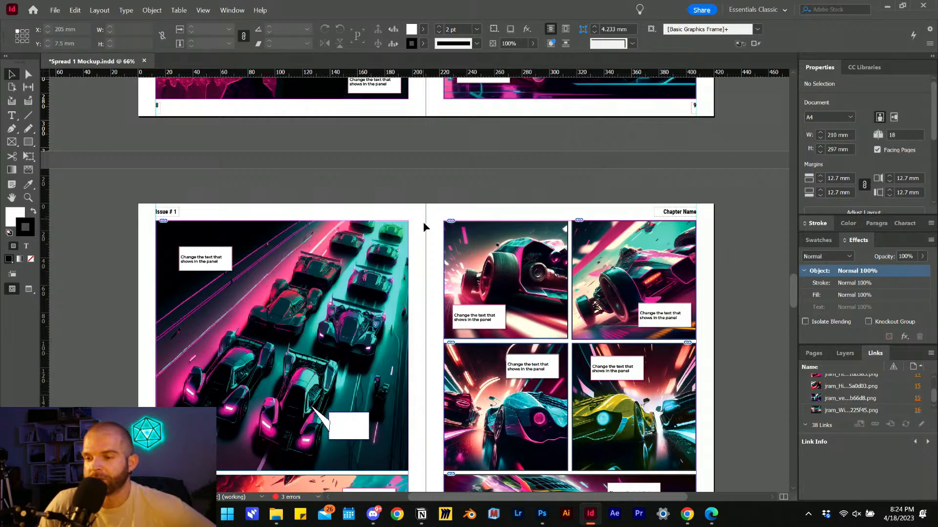
{"action": "scroll", "coordinate": [424, 228], "scroll_direction": "down", "scroll_amount": 2}
{"action": "scroll", "coordinate": [424, 228], "scroll_direction": "down", "scroll_amount": 1}
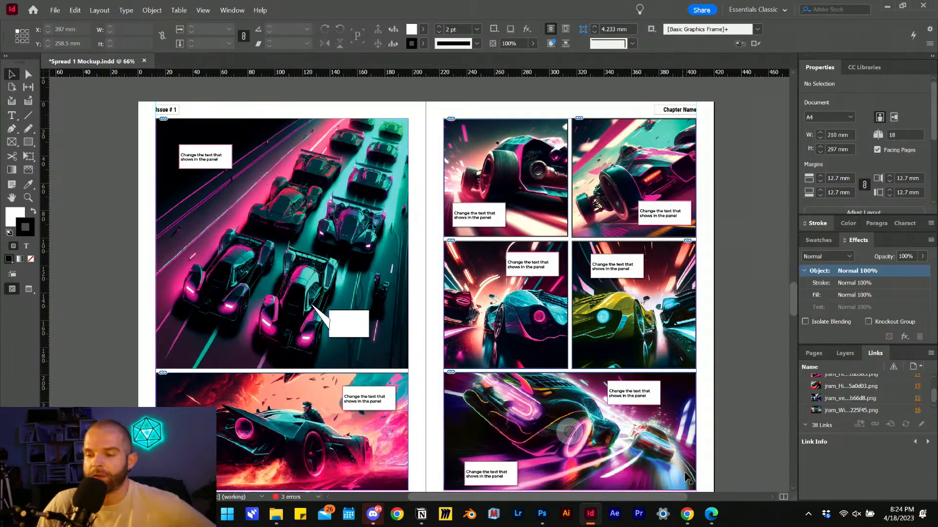
{"action": "left_click", "coordinate": [711, 513]}
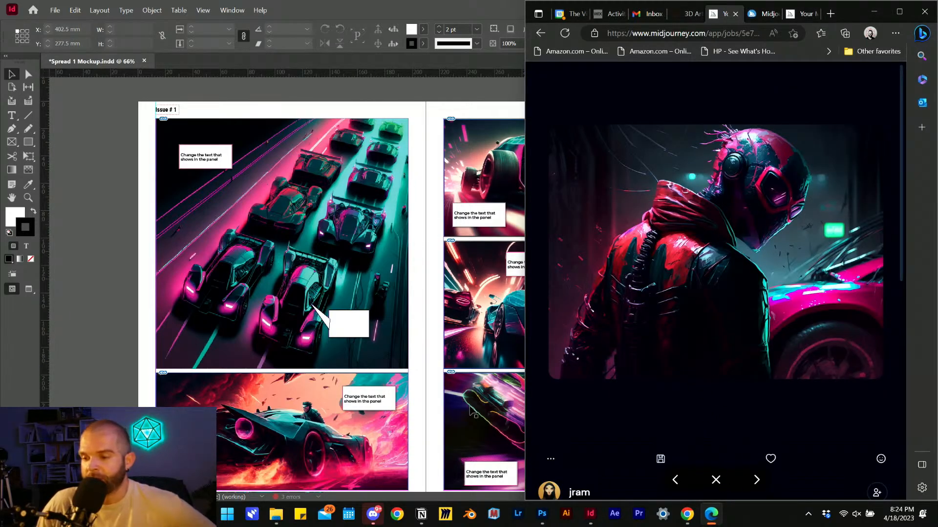
Switch to Discord and inspect the blended character grid enlarged, comparing it with the images above it
{"action": "mouse_move", "coordinate": [541, 522]}
{"action": "mouse_move", "coordinate": [376, 513]}
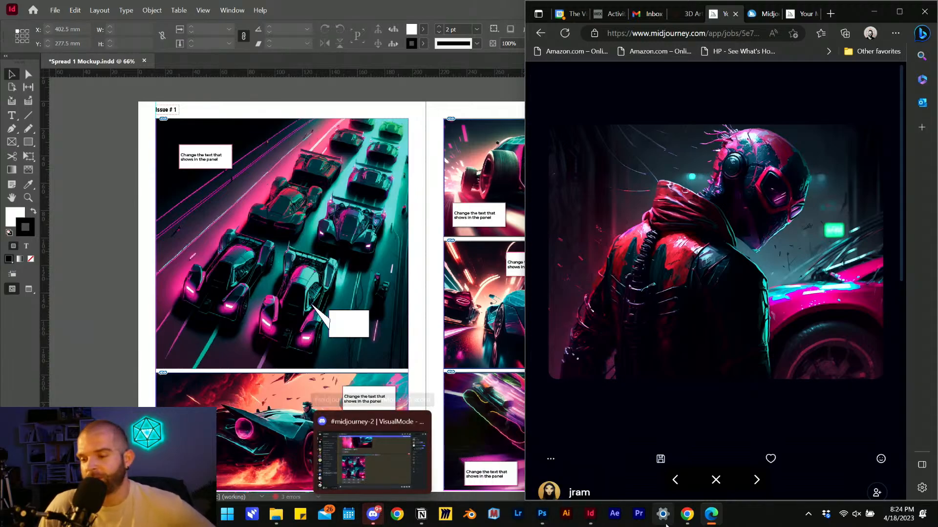
{"action": "left_click", "coordinate": [373, 514]}
{"action": "left_click", "coordinate": [315, 295]}
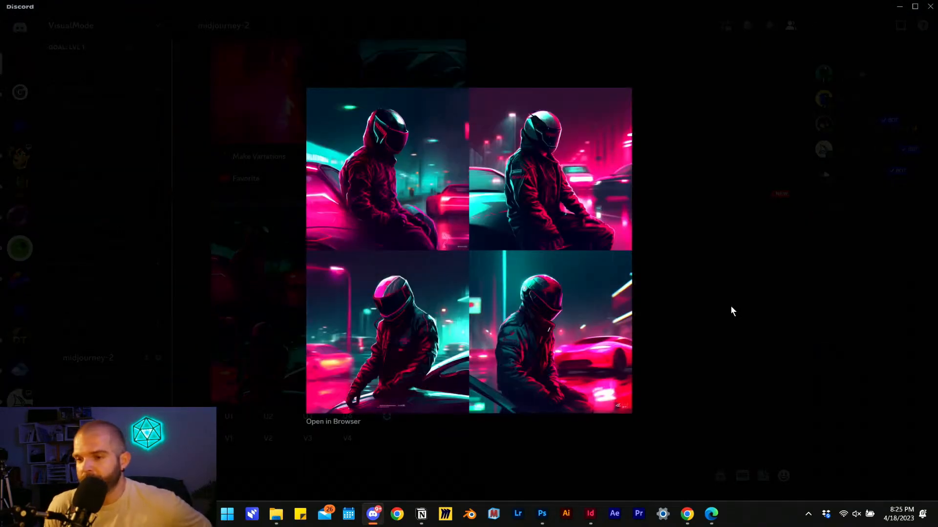
{"action": "left_click", "coordinate": [697, 294]}
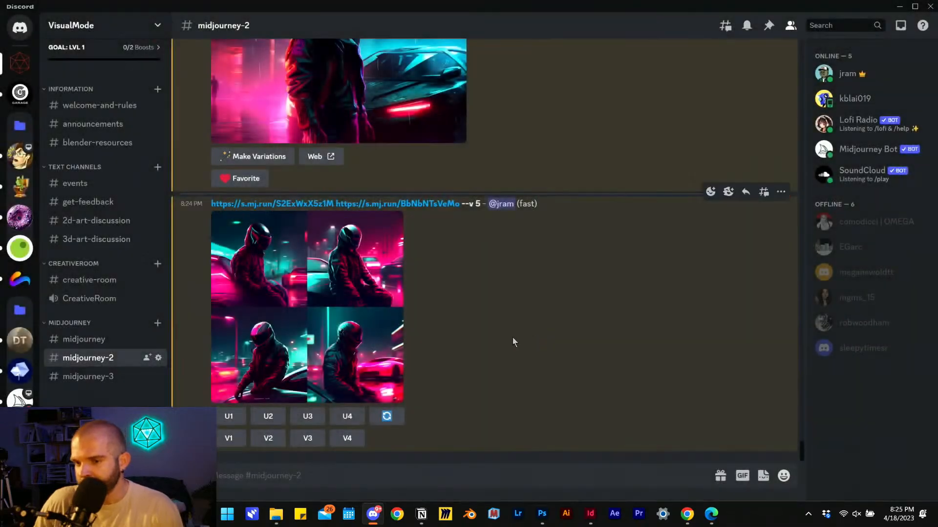
{"action": "scroll", "coordinate": [510, 339], "scroll_direction": "up", "scroll_amount": 4}
{"action": "scroll", "coordinate": [510, 340], "scroll_direction": "down", "scroll_amount": 4}
{"action": "left_click", "coordinate": [328, 341]}
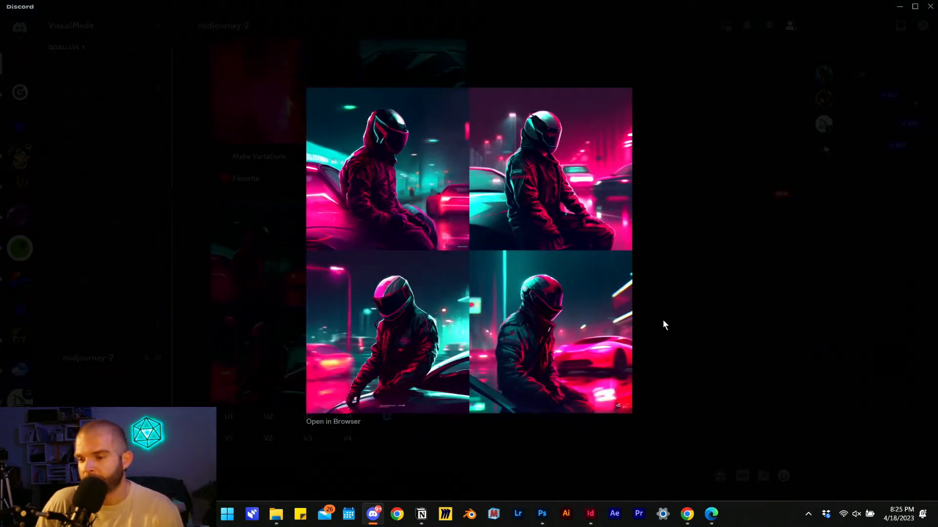
{"action": "left_click", "coordinate": [675, 337]}
Start another /blend command and attach grid_0 (15).png from the Thumbnails Midjourney folder as image1
{"action": "left_click", "coordinate": [300, 481]}
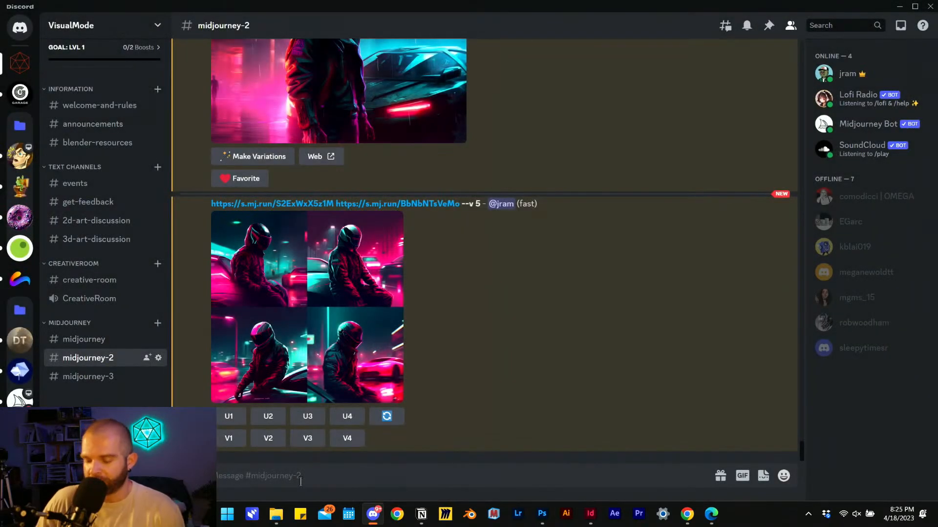
{"action": "type", "text": "/bl"}
{"action": "key", "text": "Return"}
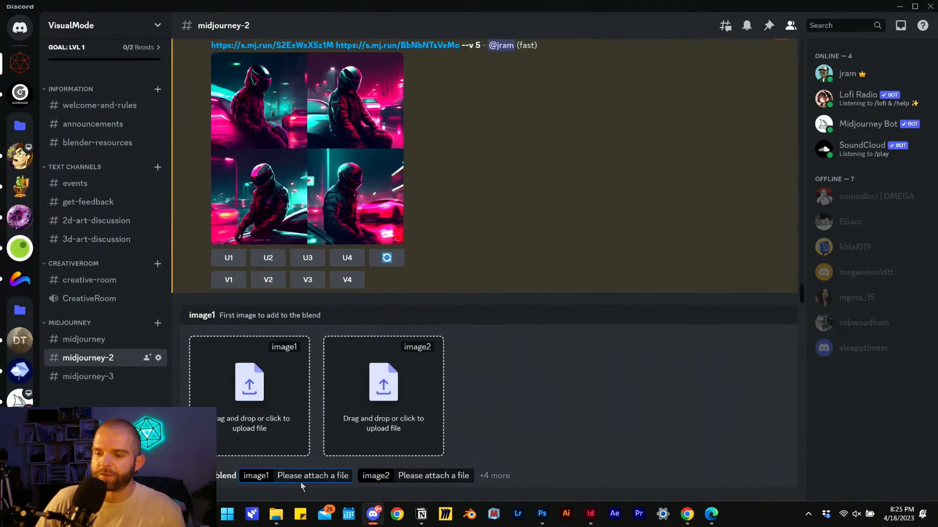
{"action": "left_click", "coordinate": [276, 514]}
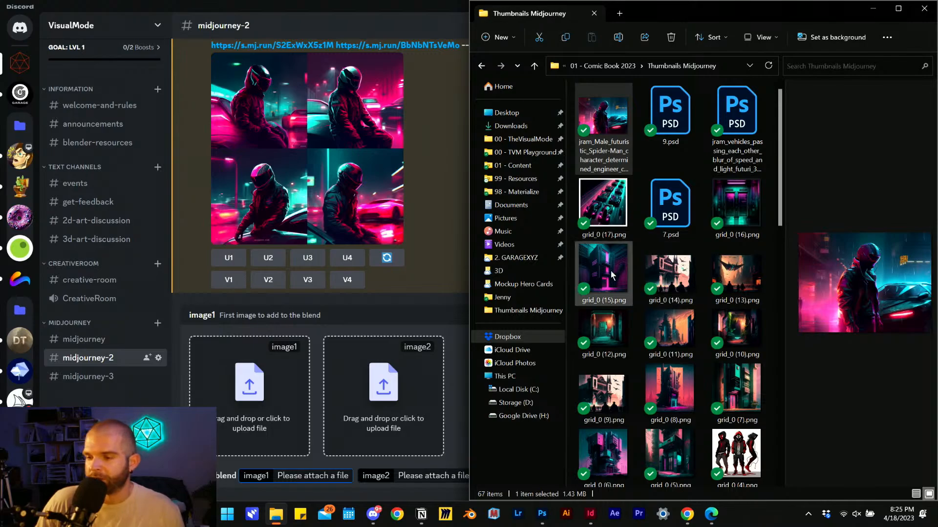
{"action": "left_click_drag", "start_coordinate": [611, 275], "coordinate": [276, 393]}
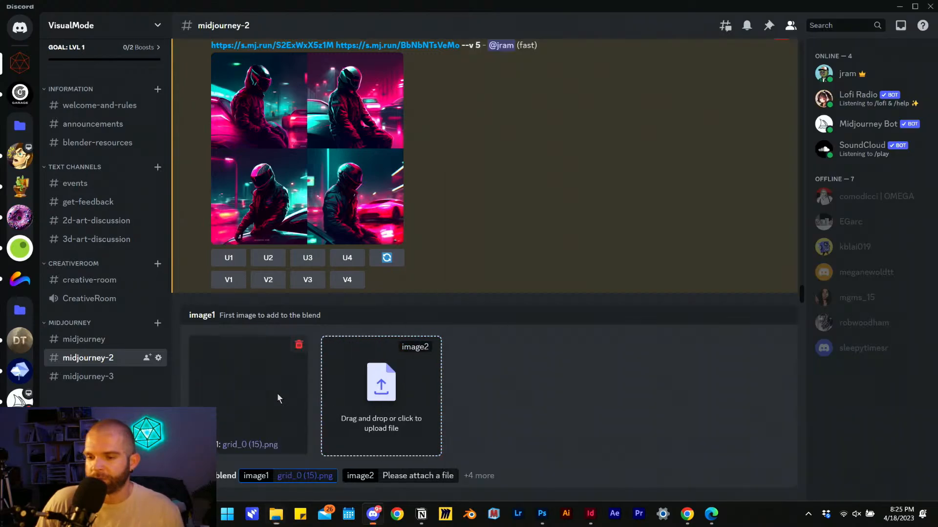
Attach the cautious Spider-Man-inspired character in disguise from the same folder as image2 and submit the blend
{"action": "left_click", "coordinate": [276, 516]}
{"action": "scroll", "coordinate": [722, 332], "scroll_direction": "down", "scroll_amount": 10}
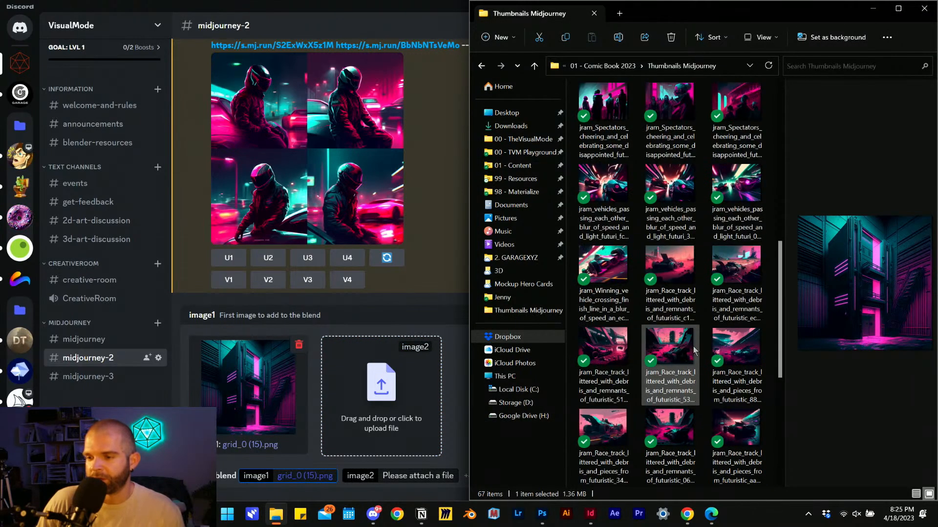
{"action": "scroll", "coordinate": [695, 349], "scroll_direction": "down", "scroll_amount": 5}
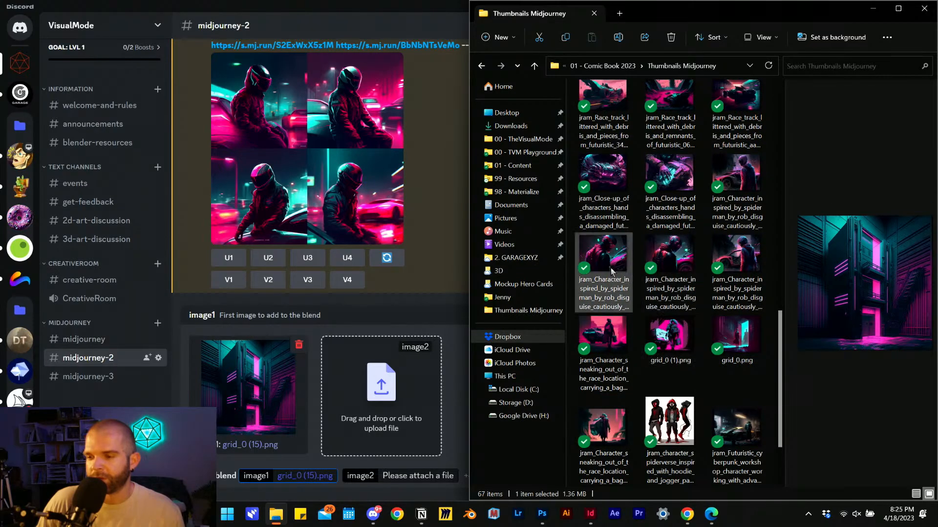
{"action": "left_click_drag", "start_coordinate": [610, 272], "coordinate": [397, 376]}
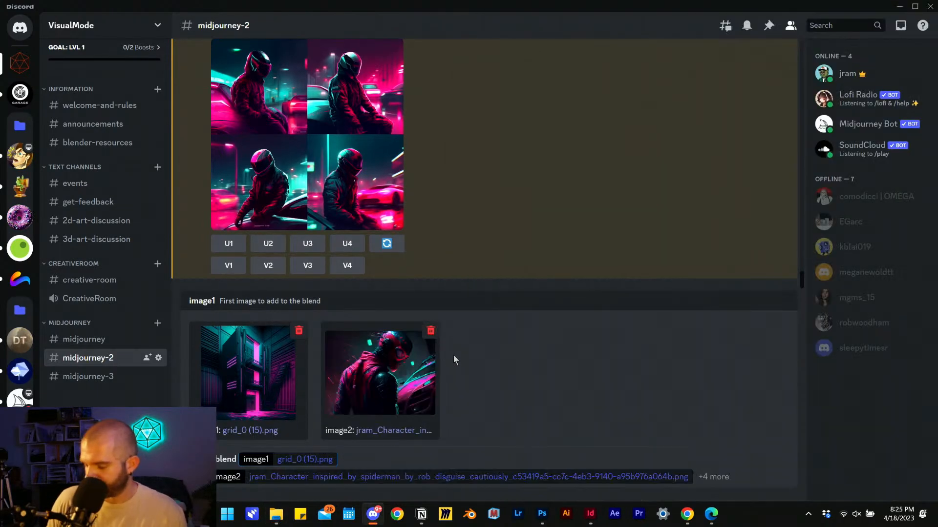
{"action": "key", "text": "Return"}
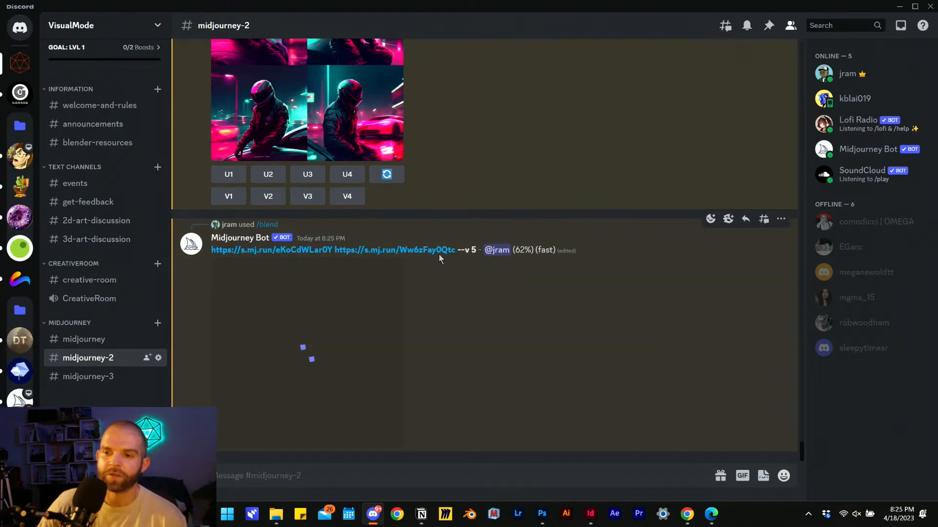
{"action": "scroll", "coordinate": [358, 184], "scroll_direction": "up", "scroll_amount": 1}
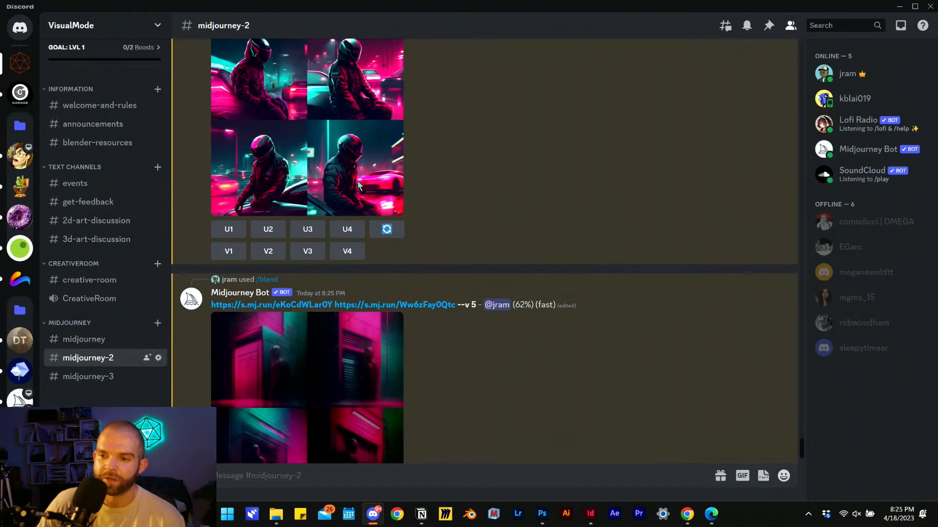
Compare the helmeted-rider and doorway blend grids enlarged, and request variations of the doorway grid's second image
{"action": "left_click", "coordinate": [351, 157]}
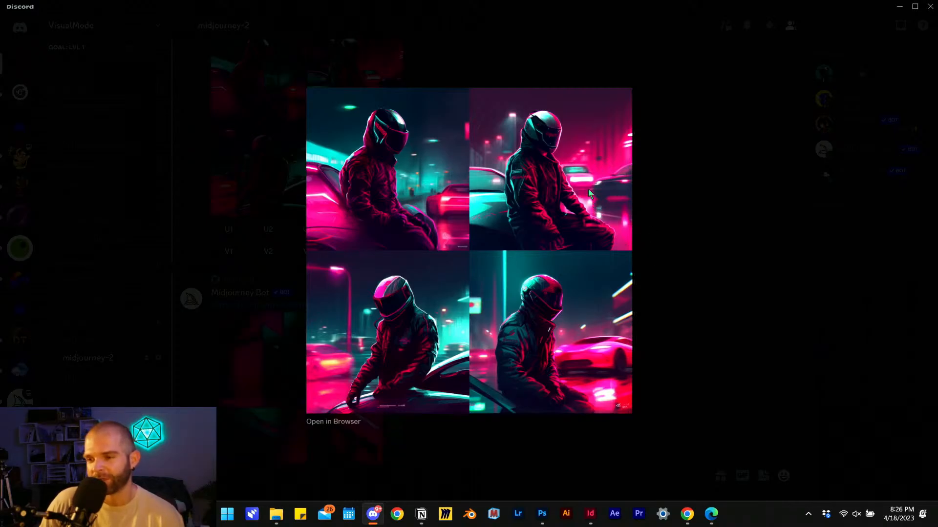
{"action": "left_click", "coordinate": [674, 176]}
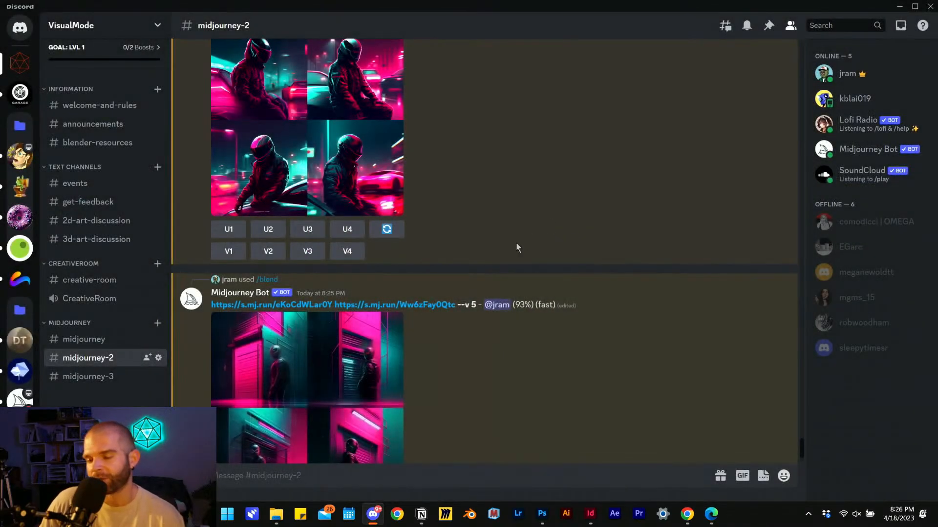
{"action": "scroll", "coordinate": [494, 259], "scroll_direction": "down", "scroll_amount": 2}
{"action": "left_click", "coordinate": [391, 331]}
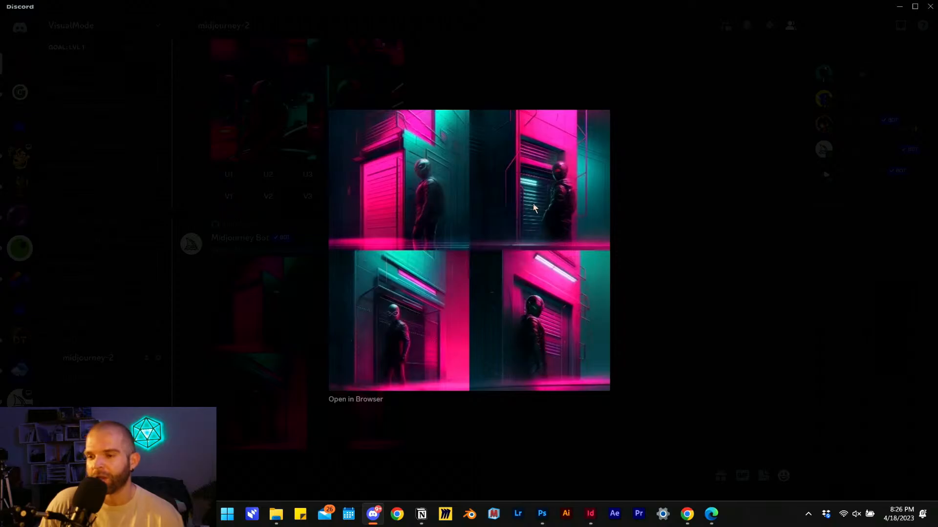
{"action": "left_click", "coordinate": [686, 342]}
{"action": "left_click", "coordinate": [358, 374]}
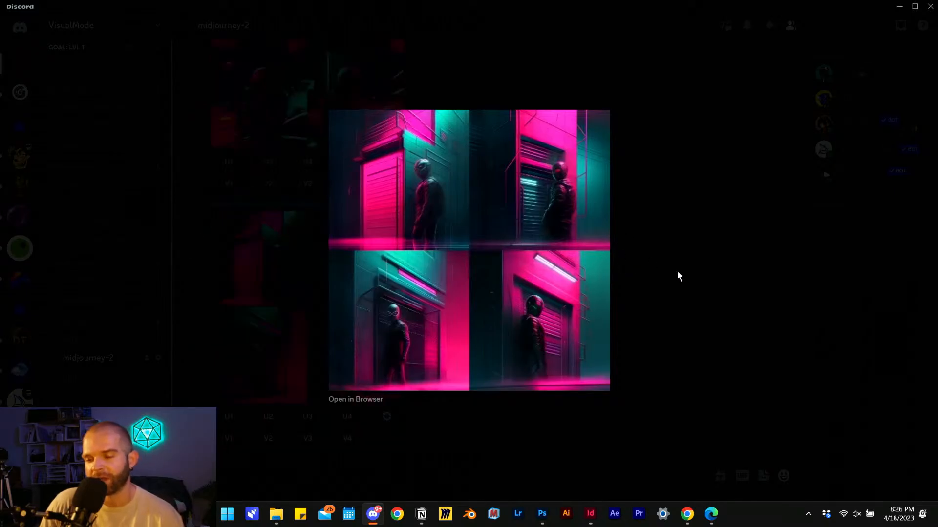
{"action": "left_click", "coordinate": [671, 286]}
{"action": "left_click", "coordinate": [308, 339]}
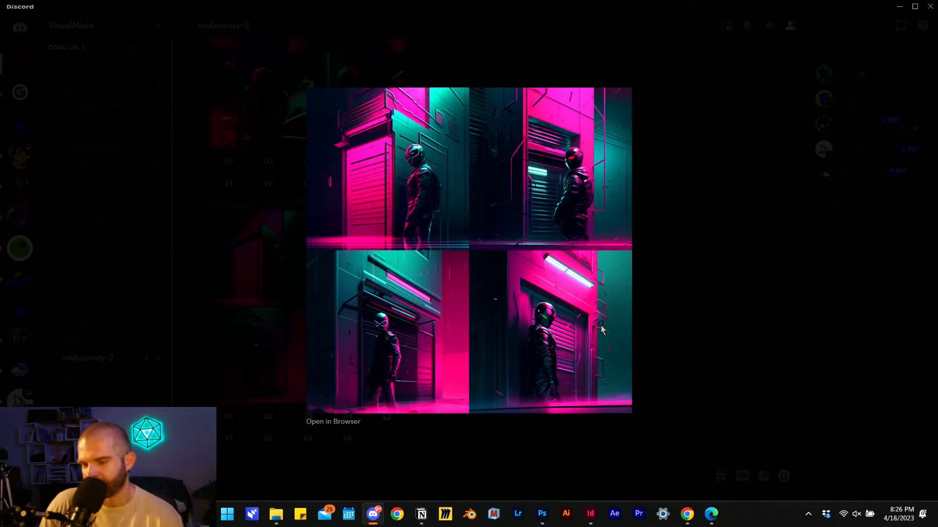
{"action": "left_click", "coordinate": [677, 280]}
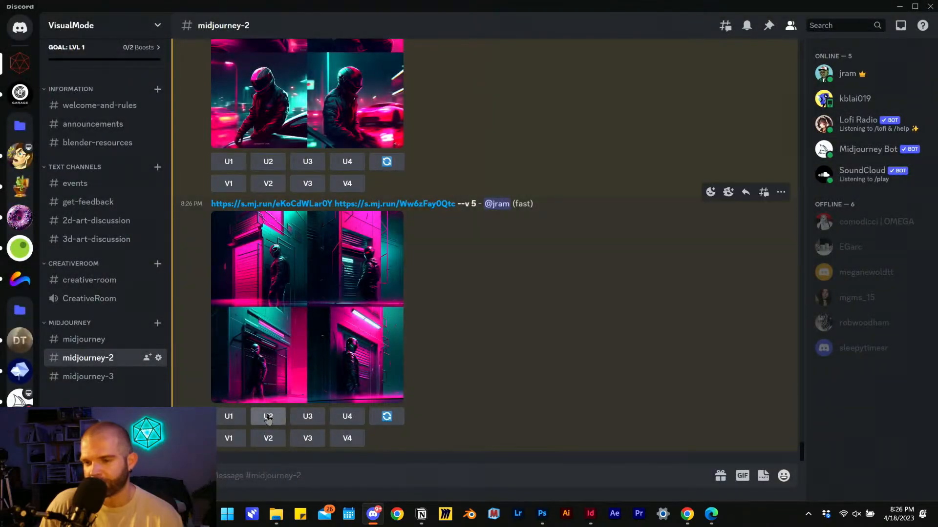
{"action": "left_click", "coordinate": [268, 438]}
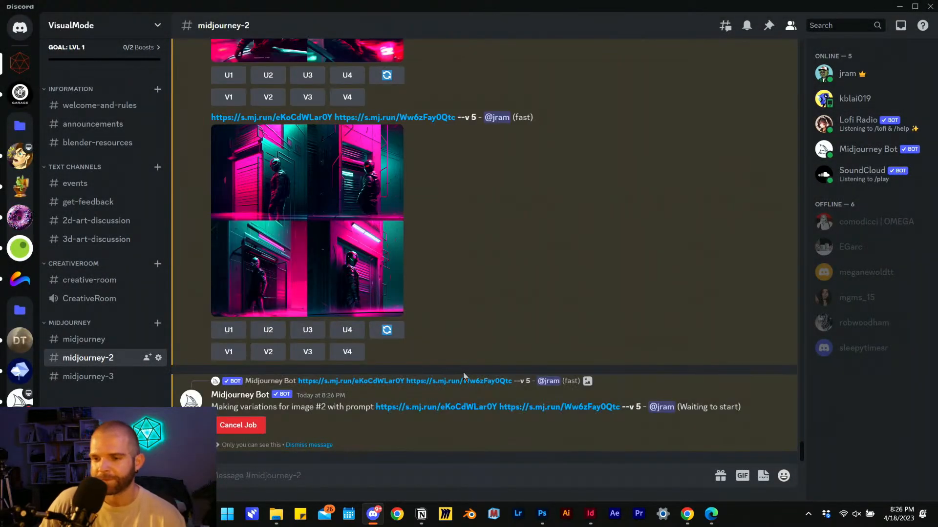
Start another /blend command and attach 1.png from the Thumbnails Midjourney folder as image1
{"action": "left_click", "coordinate": [279, 518]}
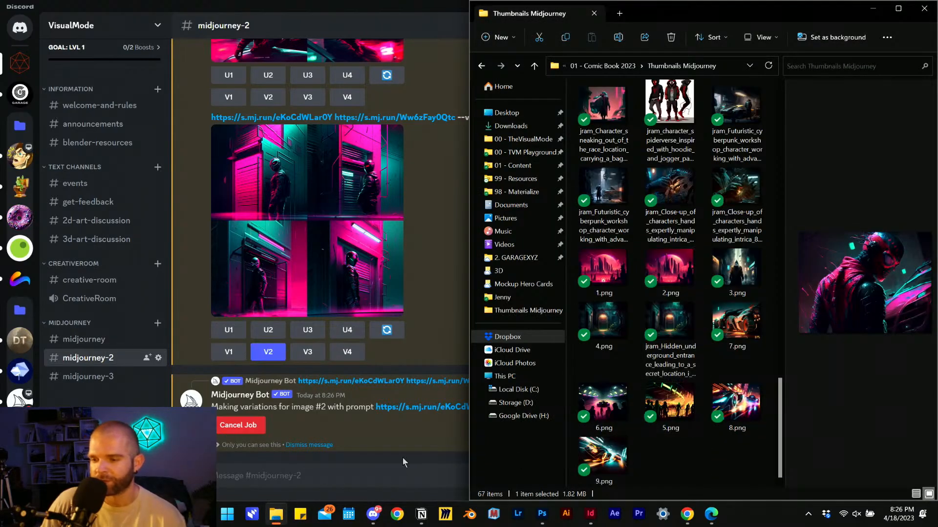
{"action": "left_click", "coordinate": [387, 469]}
{"action": "type", "text": "/blen"}
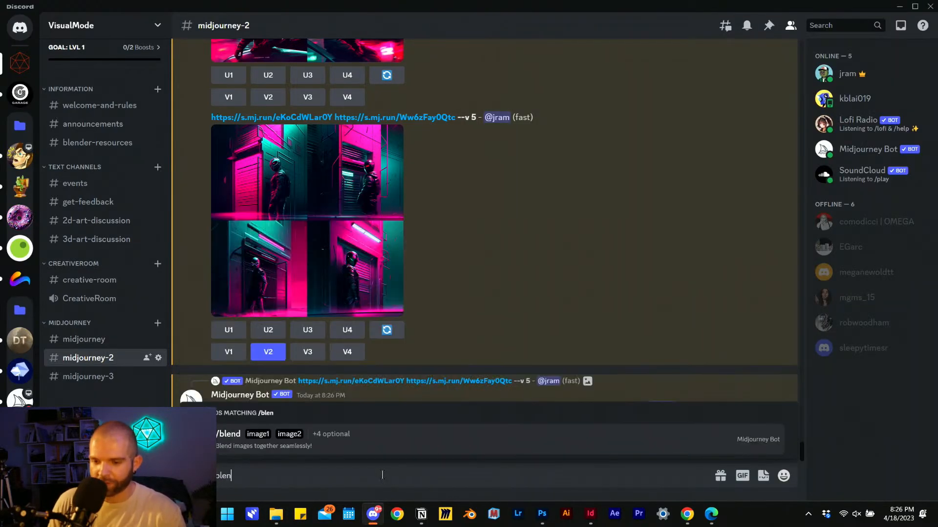
{"action": "type", "text": "d"}
{"action": "left_click", "coordinate": [397, 442]}
{"action": "left_click", "coordinate": [275, 519]}
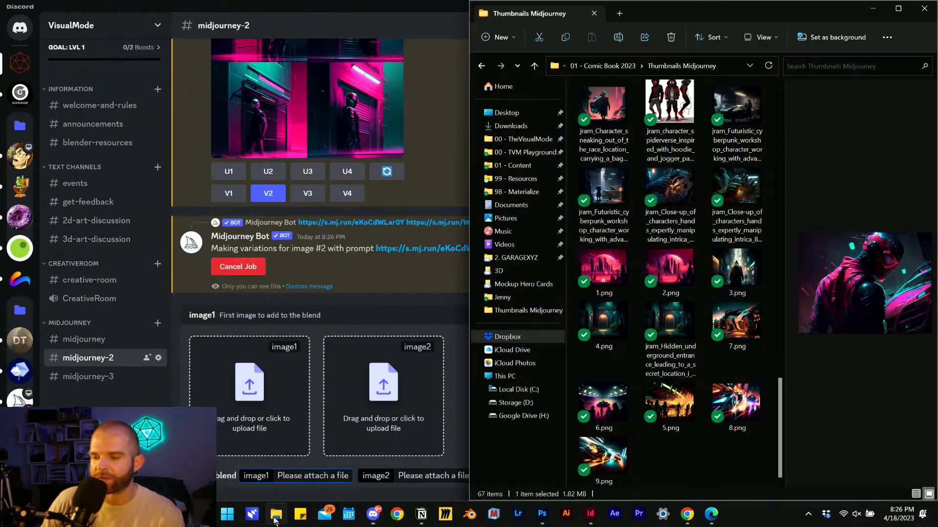
{"action": "left_click_drag", "start_coordinate": [603, 269], "coordinate": [264, 433]}
Attach a winning vehicle crossing the finish line from the same folder as image2 and submit the blend
{"action": "left_click", "coordinate": [275, 518]}
{"action": "scroll", "coordinate": [698, 342], "scroll_direction": "up", "scroll_amount": 6}
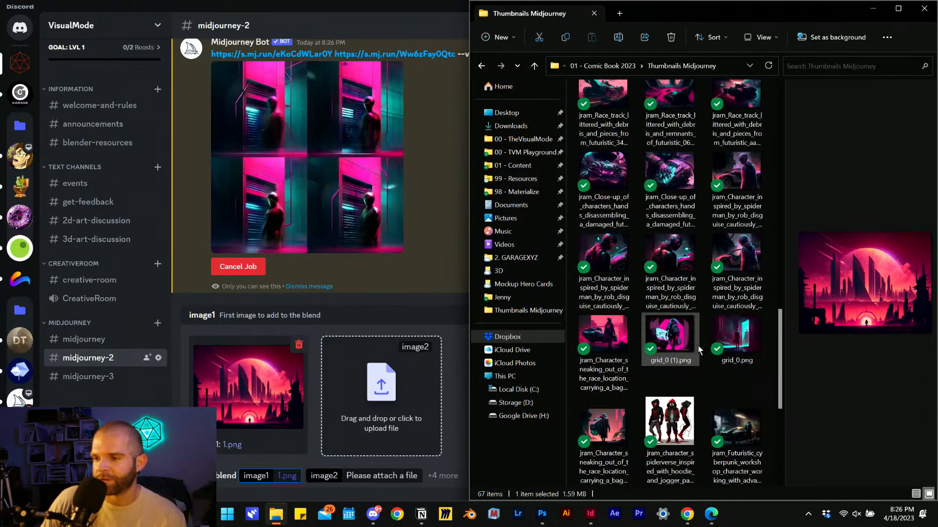
{"action": "scroll", "coordinate": [699, 350], "scroll_direction": "up", "scroll_amount": 5}
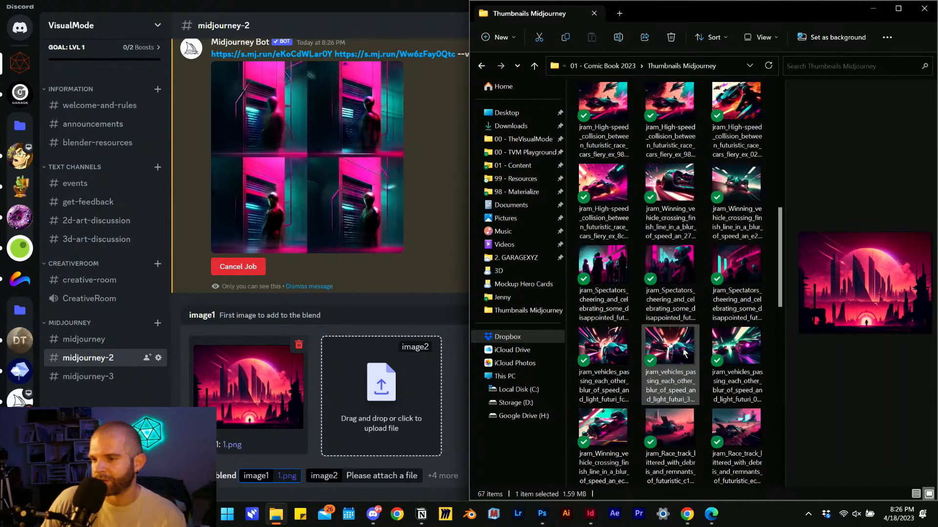
{"action": "left_click_drag", "start_coordinate": [670, 195], "coordinate": [355, 420]}
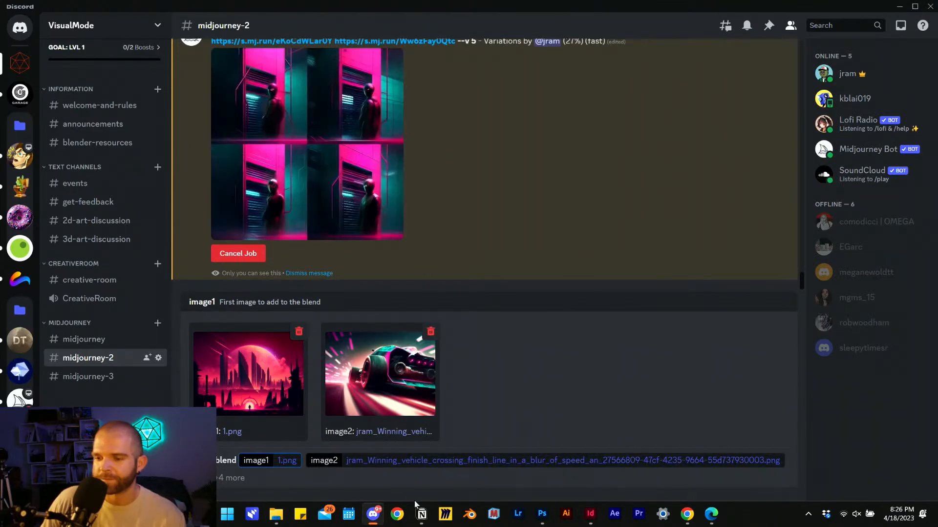
{"action": "left_click", "coordinate": [385, 482]}
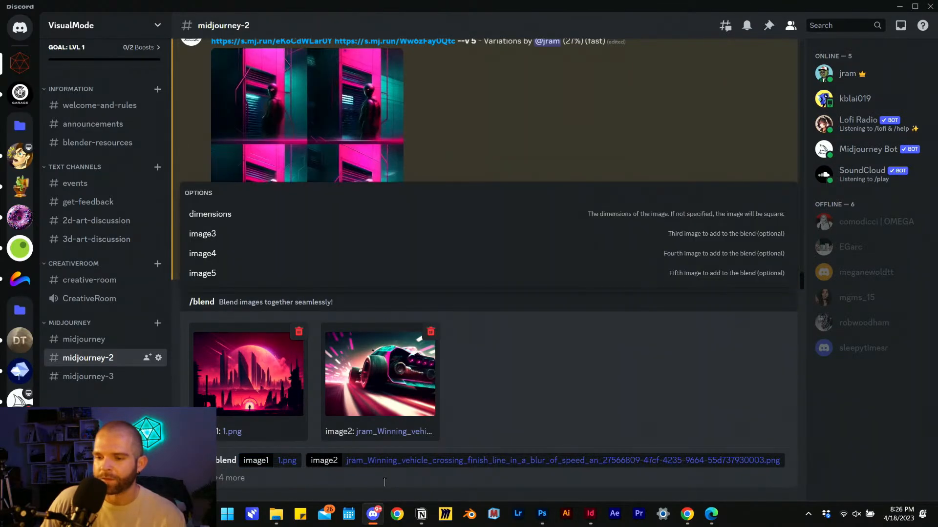
{"action": "key", "text": "Return"}
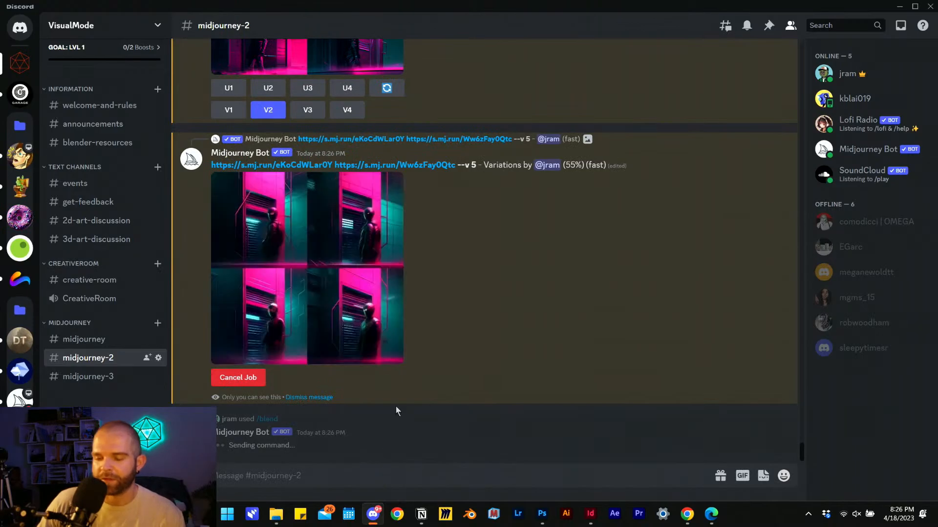
Inspect the doorway character variations enlarged, both while rendering and once finished
{"action": "left_click", "coordinate": [371, 253]}
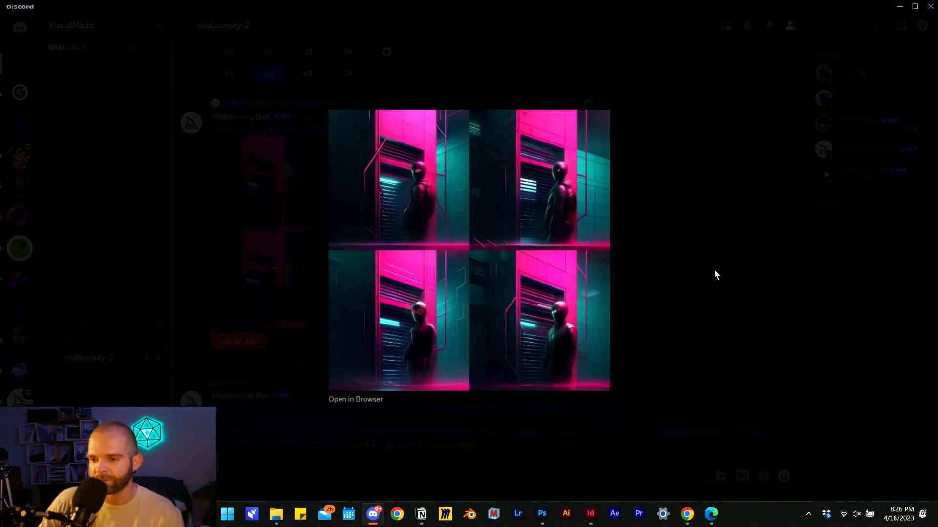
{"action": "left_click", "coordinate": [774, 272]}
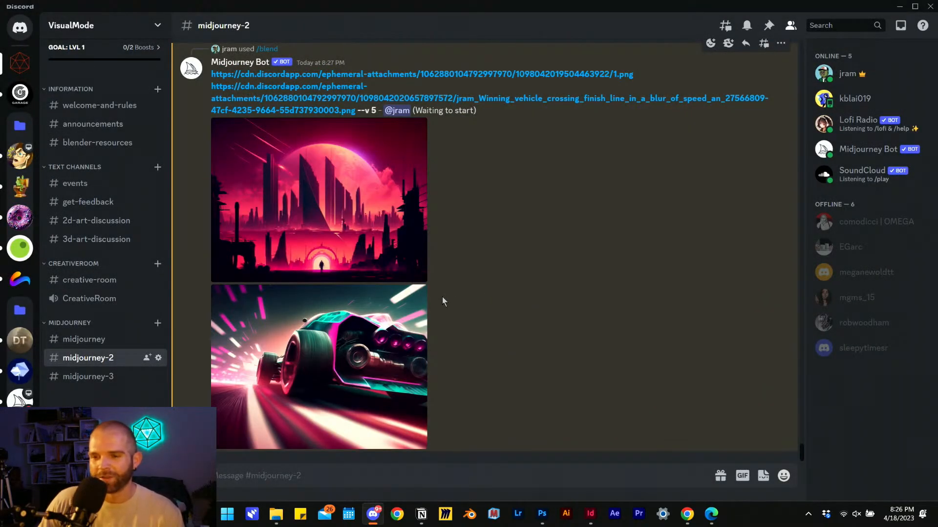
{"action": "scroll", "coordinate": [344, 339], "scroll_direction": "up", "scroll_amount": 1}
{"action": "scroll", "coordinate": [344, 339], "scroll_direction": "up", "scroll_amount": 6}
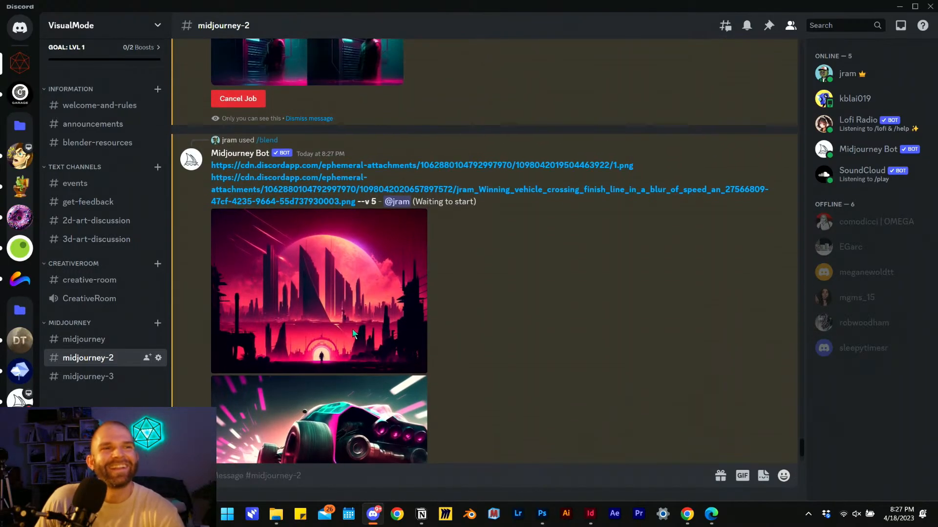
{"action": "scroll", "coordinate": [382, 337], "scroll_direction": "down", "scroll_amount": 6}
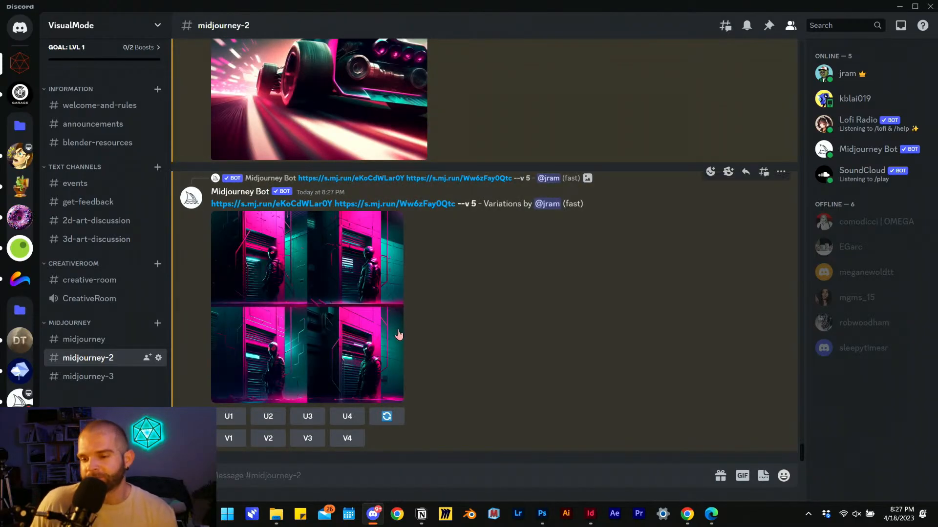
{"action": "left_click", "coordinate": [398, 334]}
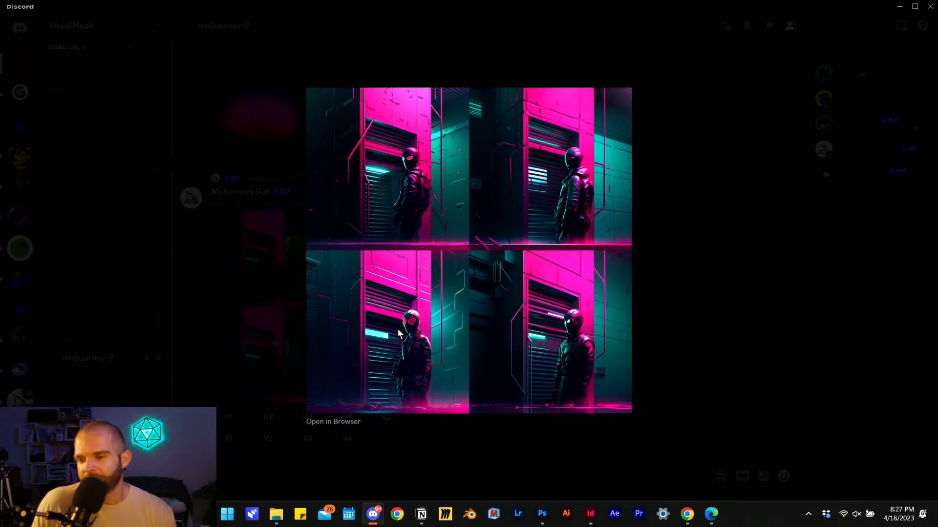
{"action": "left_click", "coordinate": [656, 320]}
{"action": "left_click", "coordinate": [344, 306]}
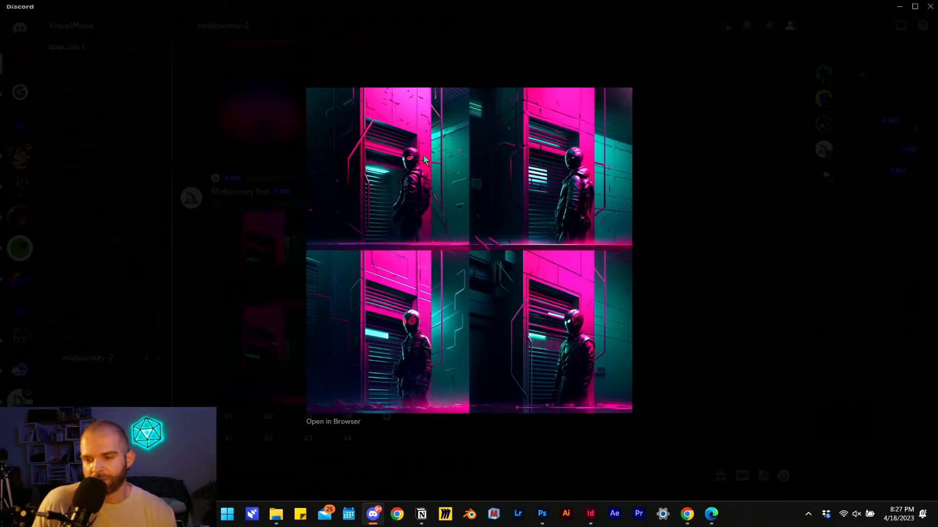
{"action": "left_click", "coordinate": [643, 251]}
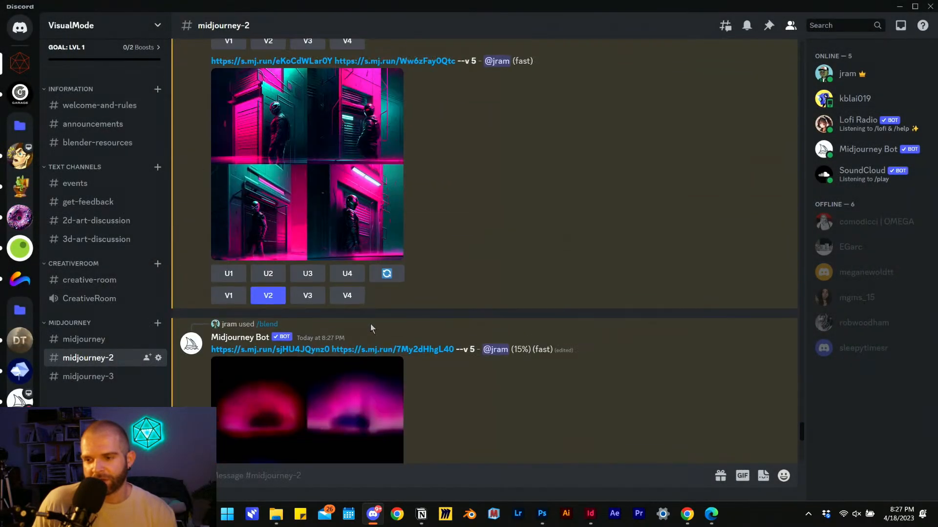
Review the earlier Spider-Man engineer prompt with its reference images, and compare them with the enlarged doorway variations
{"action": "scroll", "coordinate": [370, 328], "scroll_direction": "up", "scroll_amount": 10}
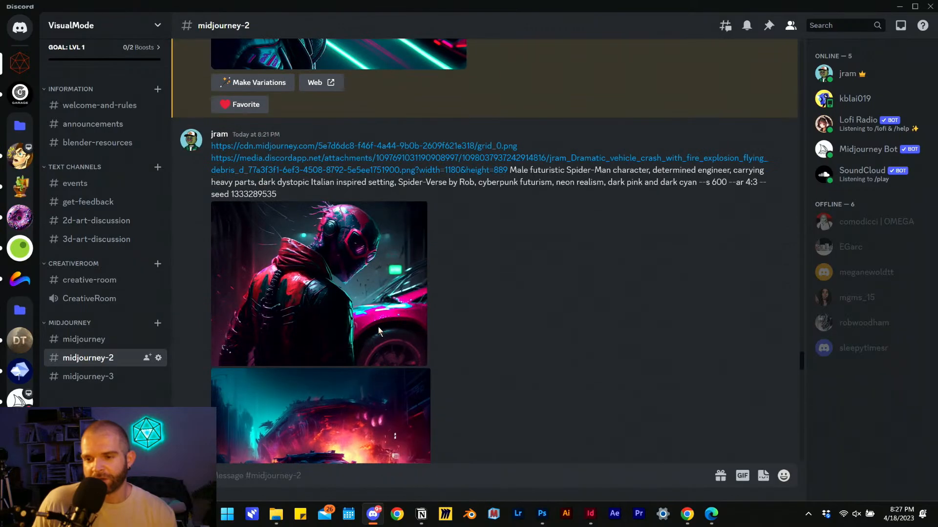
{"action": "scroll", "coordinate": [378, 331], "scroll_direction": "up", "scroll_amount": 3}
{"action": "scroll", "coordinate": [381, 244], "scroll_direction": "down", "scroll_amount": 6}
{"action": "scroll", "coordinate": [383, 167], "scroll_direction": "up", "scroll_amount": 2}
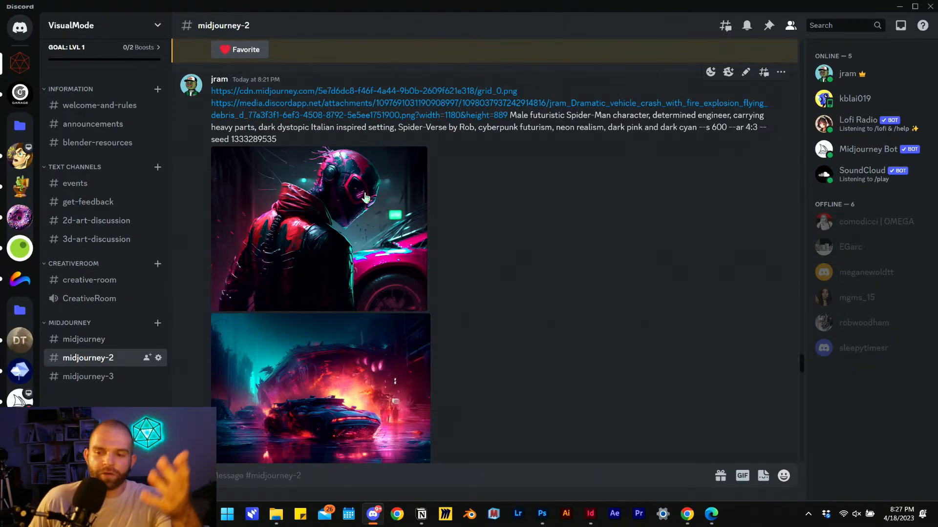
{"action": "scroll", "coordinate": [364, 273], "scroll_direction": "up", "scroll_amount": 3}
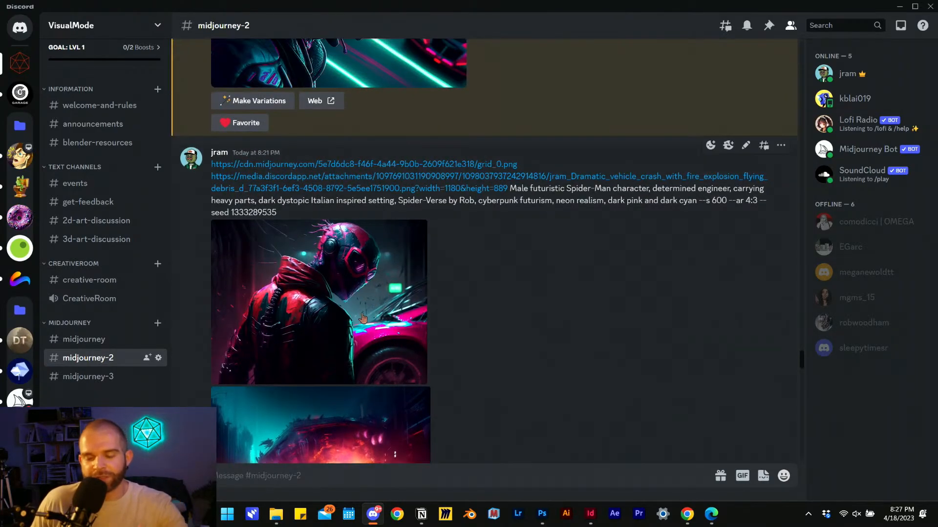
{"action": "scroll", "coordinate": [364, 313], "scroll_direction": "down", "scroll_amount": 10}
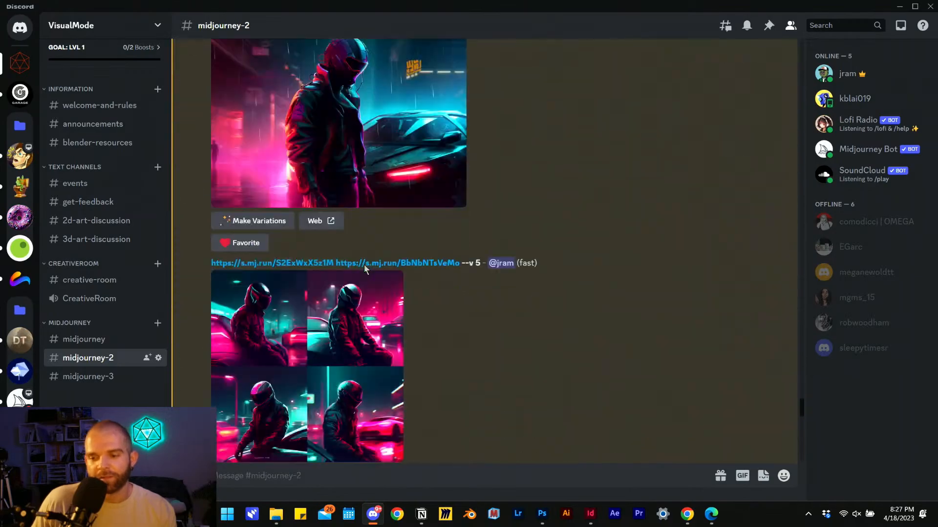
{"action": "scroll", "coordinate": [364, 268], "scroll_direction": "down", "scroll_amount": 5}
{"action": "left_click", "coordinate": [331, 326]}
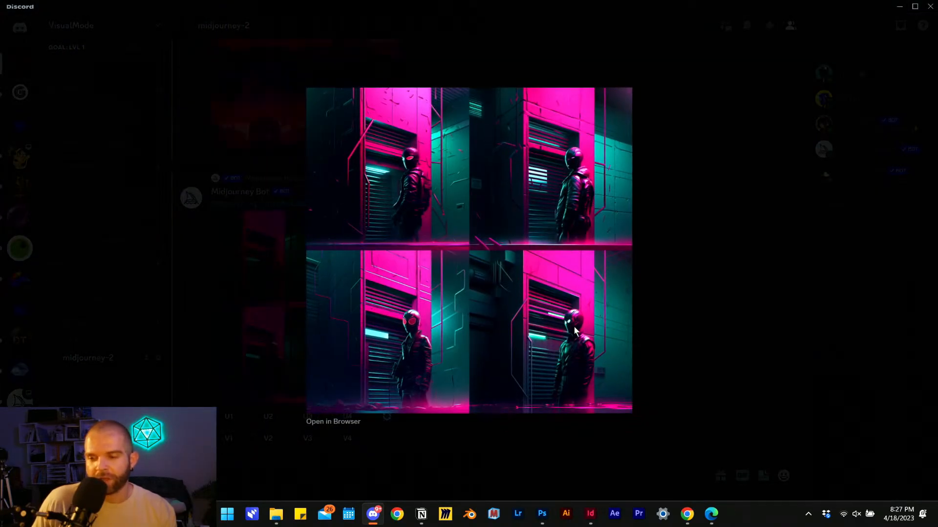
{"action": "left_click", "coordinate": [657, 226]}
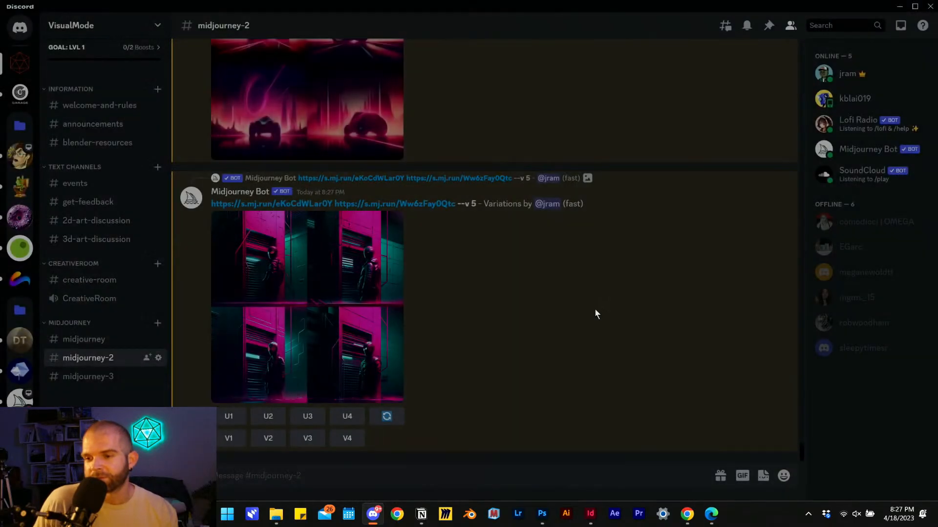
Inspect the rendering blend of the pink city and race car enlarged
{"action": "scroll", "coordinate": [470, 330], "scroll_direction": "up", "scroll_amount": 3}
{"action": "left_click", "coordinate": [372, 229]}
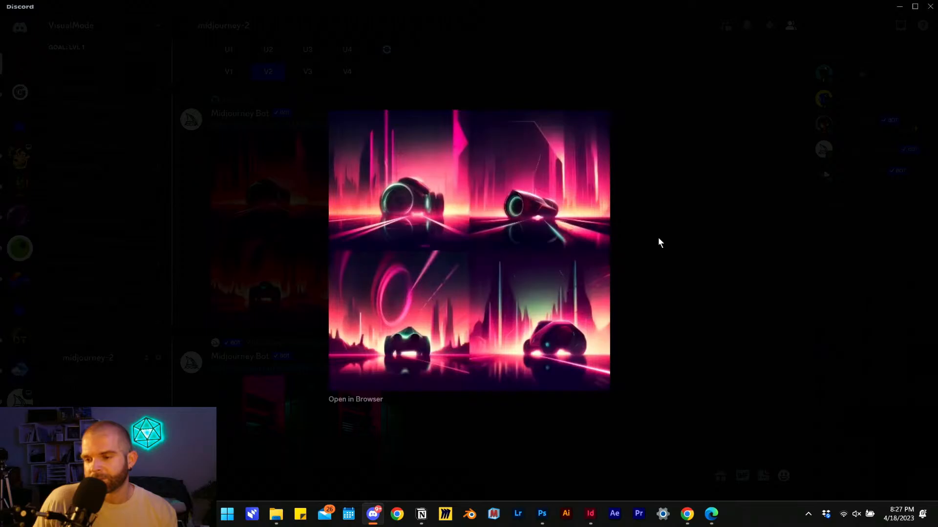
{"action": "left_click", "coordinate": [658, 237]}
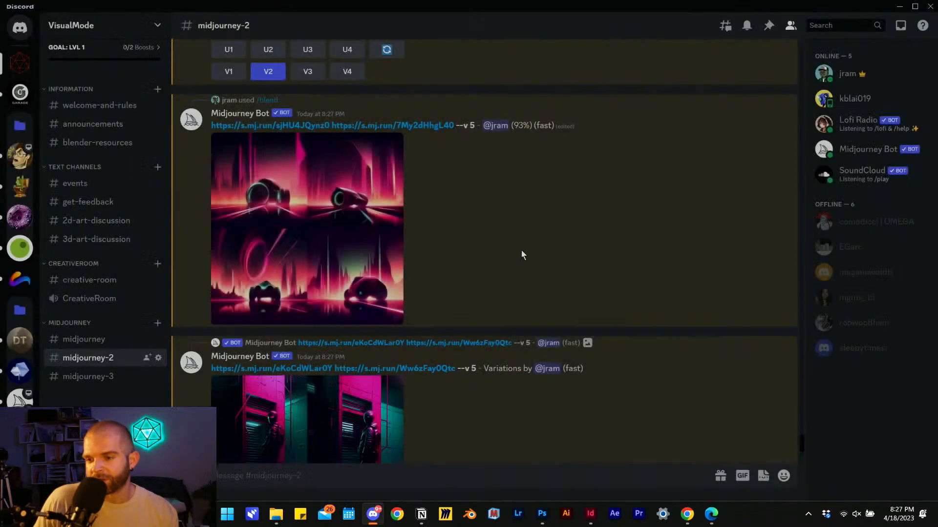
{"action": "left_click", "coordinate": [339, 239]}
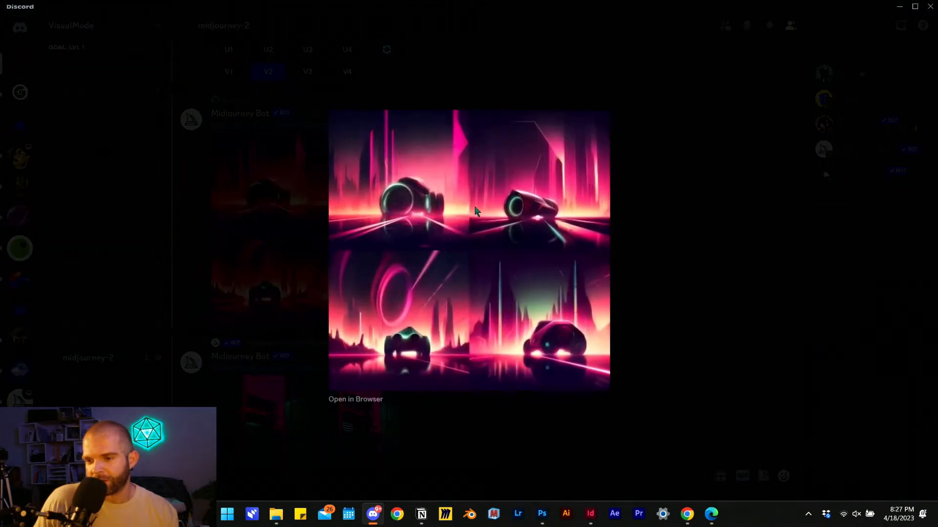
{"action": "left_click", "coordinate": [686, 239]}
{"action": "scroll", "coordinate": [533, 362], "scroll_direction": "down", "scroll_amount": 2}
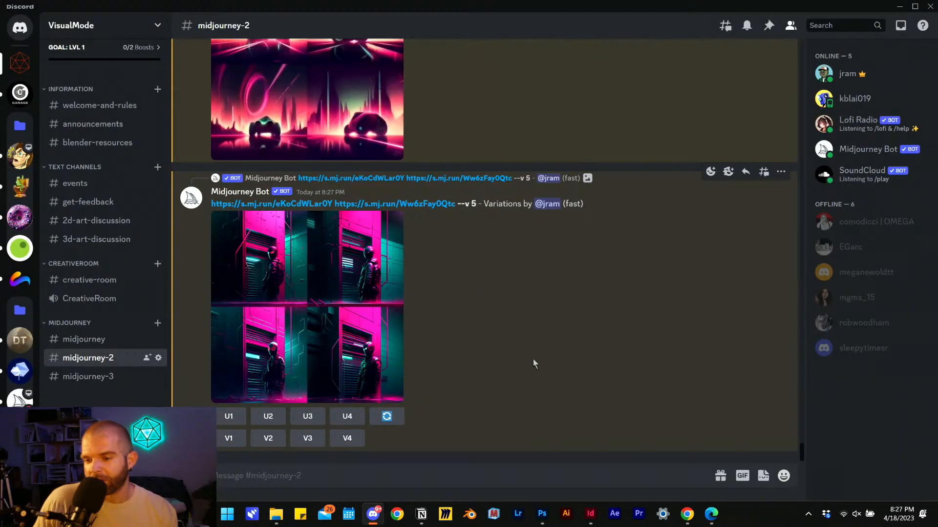
Switch to InDesign and look through the comic pages of Spread 1 Mockup, including the race-car panels on pages 14 and 15
{"action": "left_click", "coordinate": [590, 514]}
{"action": "scroll", "coordinate": [333, 343], "scroll_direction": "down", "scroll_amount": 10}
{"action": "scroll", "coordinate": [334, 343], "scroll_direction": "up", "scroll_amount": 15}
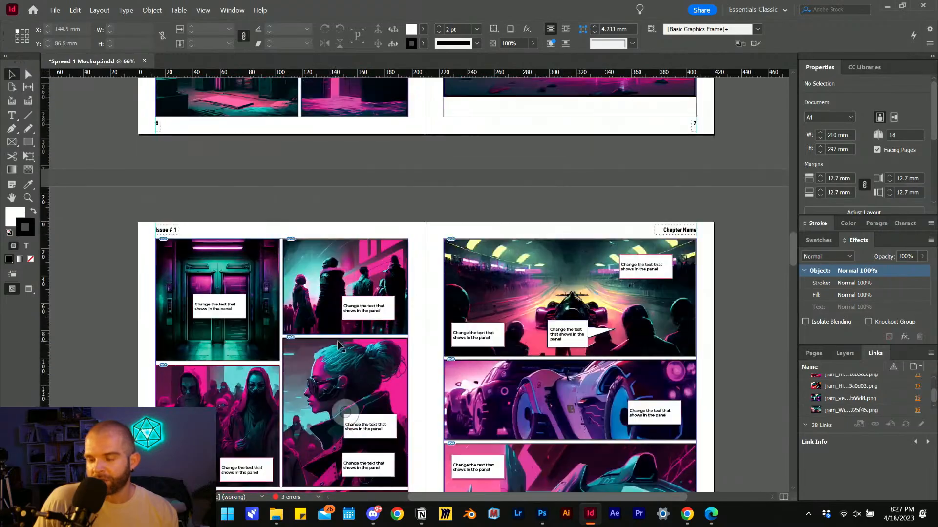
{"action": "scroll", "coordinate": [340, 353], "scroll_direction": "down", "scroll_amount": 10}
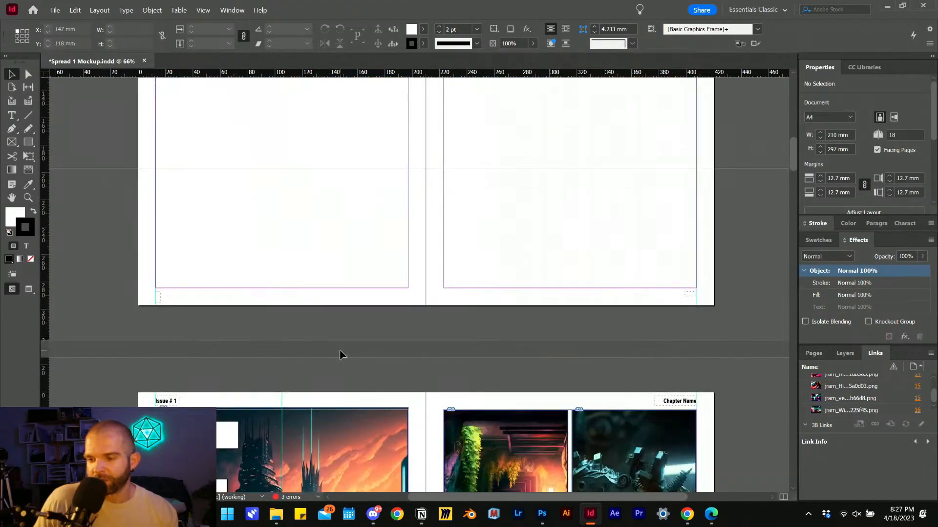
{"action": "scroll", "coordinate": [347, 355], "scroll_direction": "up", "scroll_amount": 6}
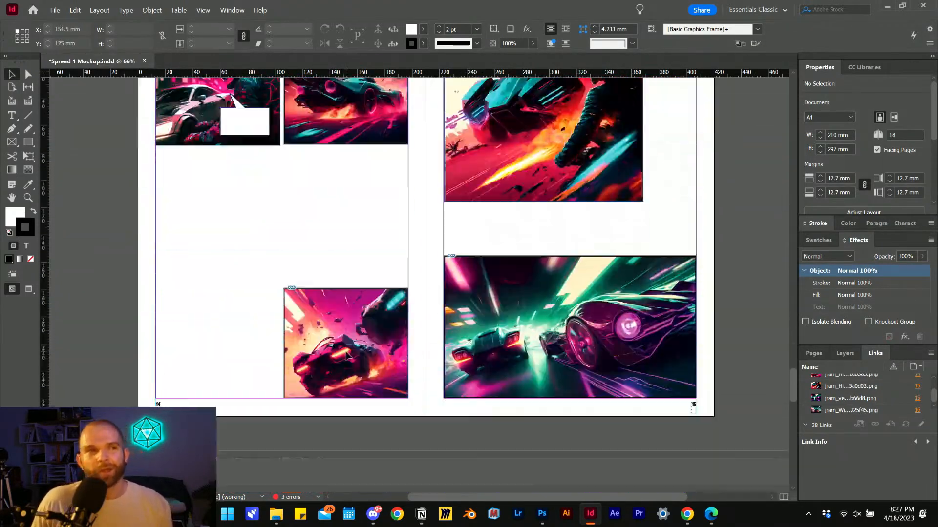
{"action": "scroll", "coordinate": [347, 356], "scroll_direction": "down", "scroll_amount": 2}
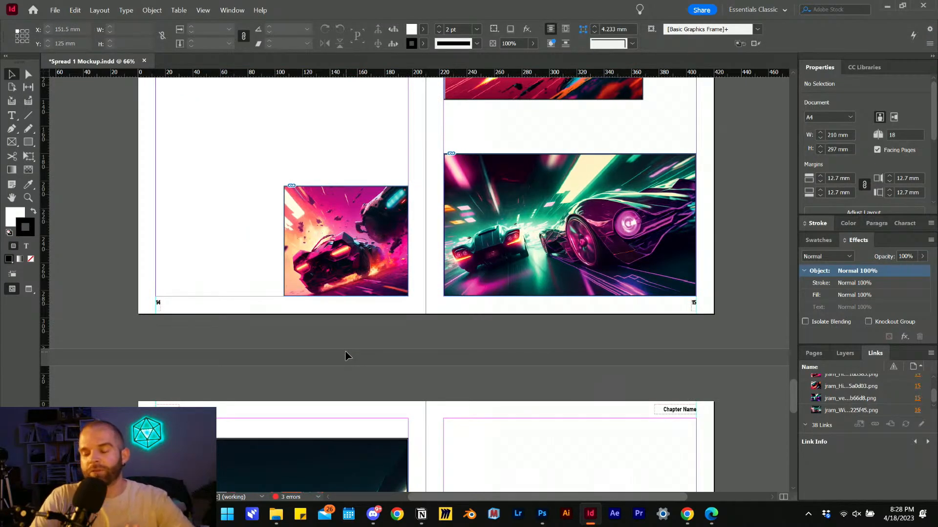